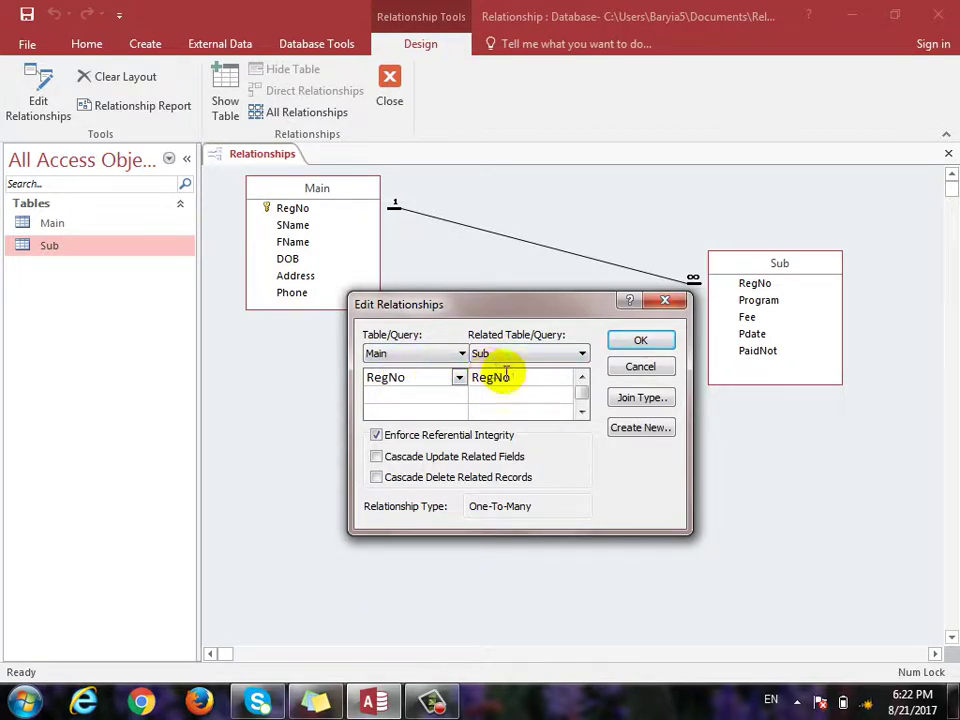
Step: Join Main.RegNo to Sub.RegNo one-to-many, keeping Enforce Referential Integrity checked
click(645, 367)
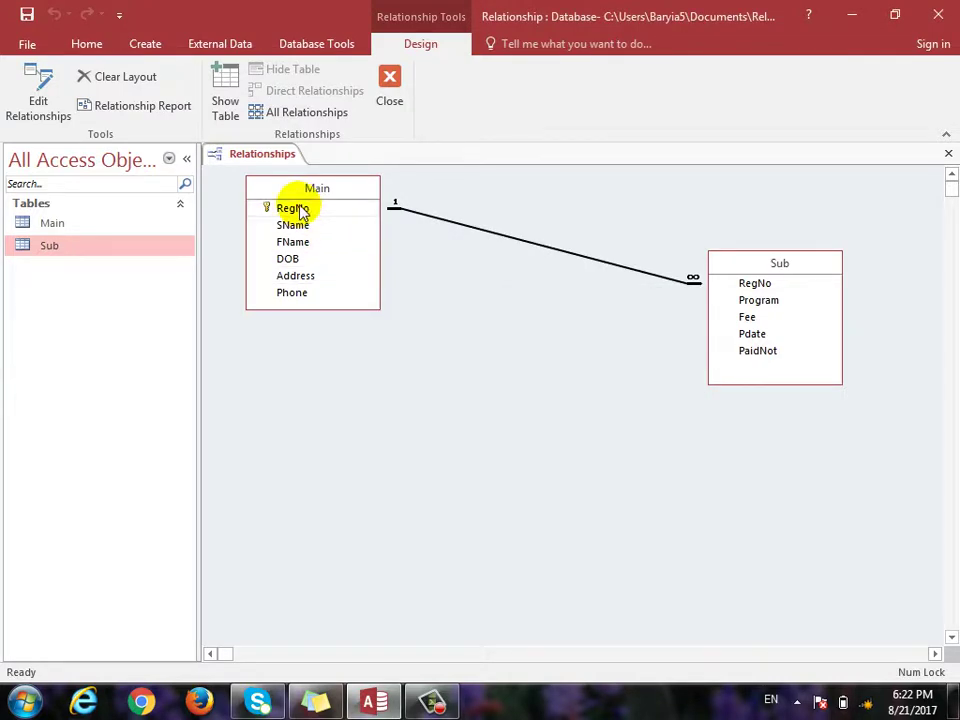
drag(298, 208, 545, 245)
double_click(545, 245)
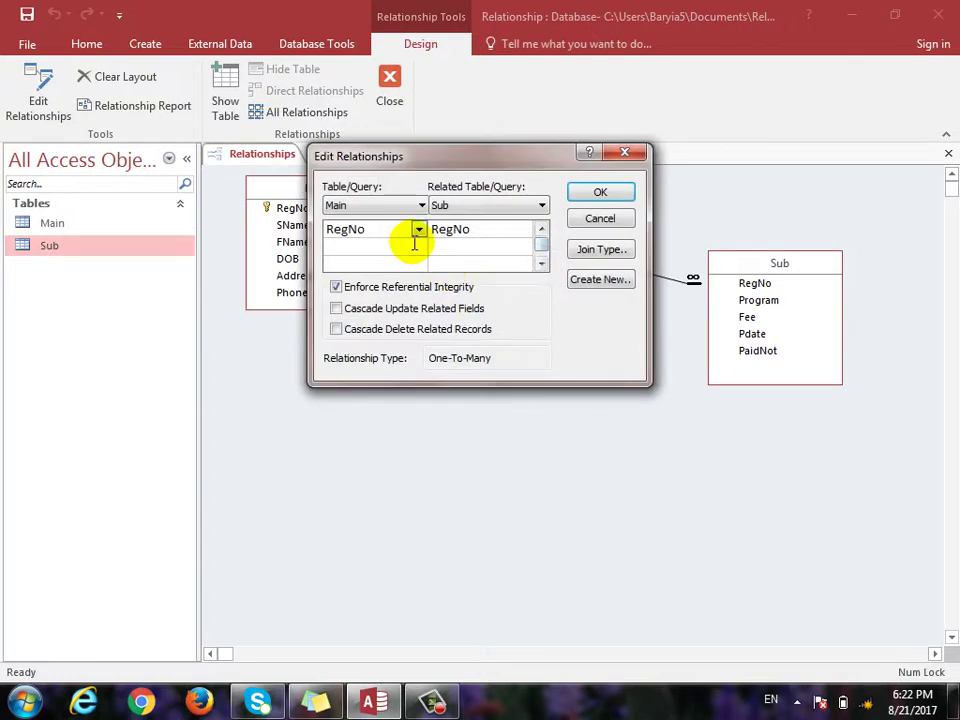
click(418, 231)
click(490, 232)
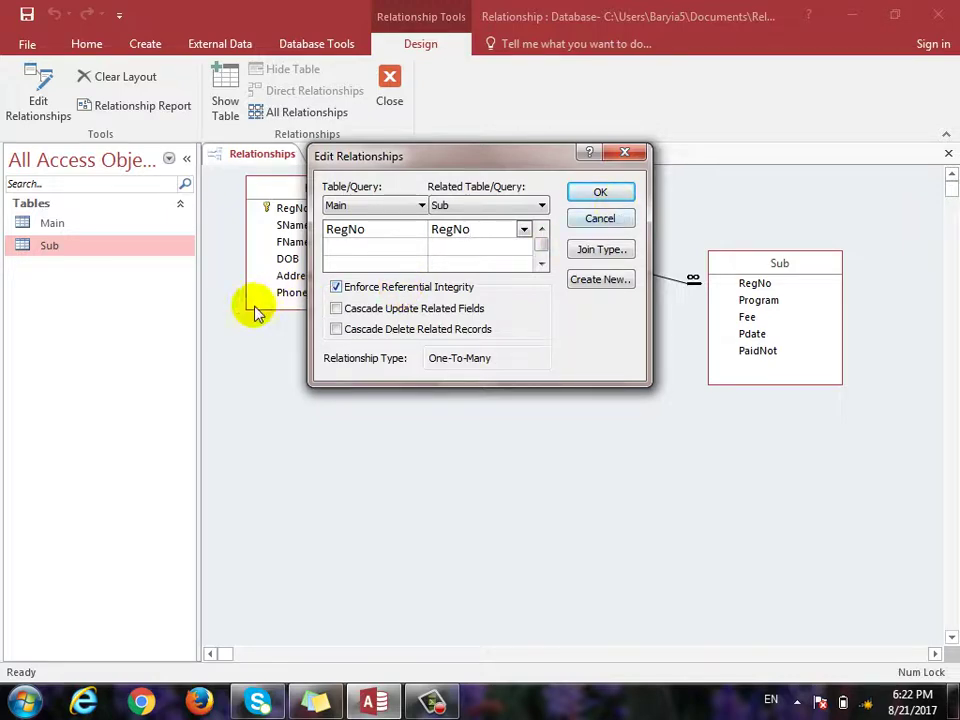
click(598, 193)
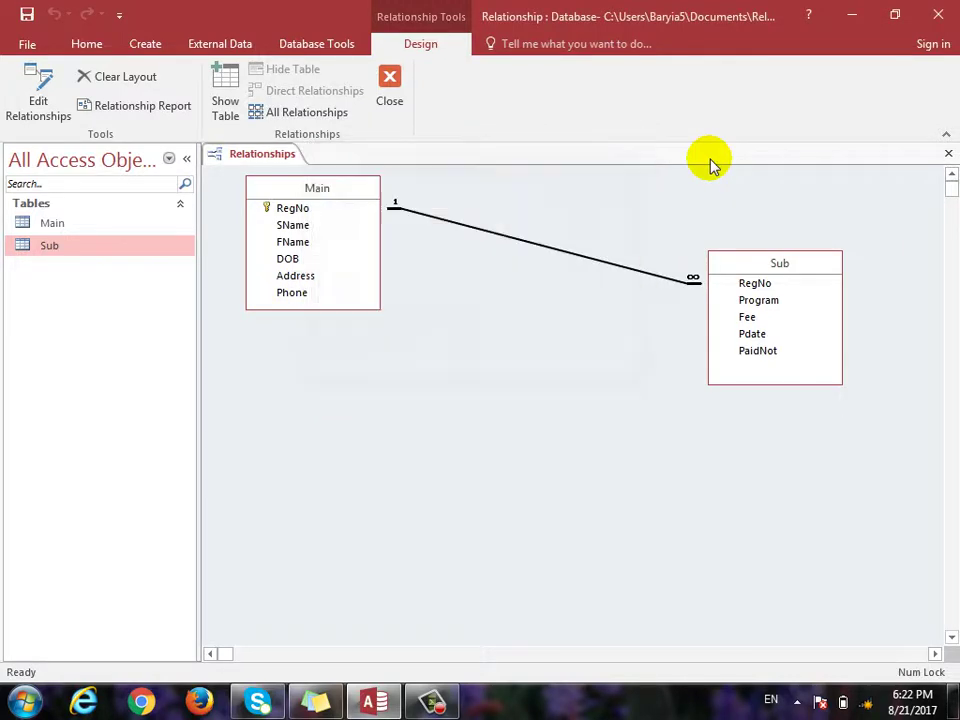
Step: Add student RegNo 5 with the student's name to the Main table
click(947, 152)
double_click(52, 224)
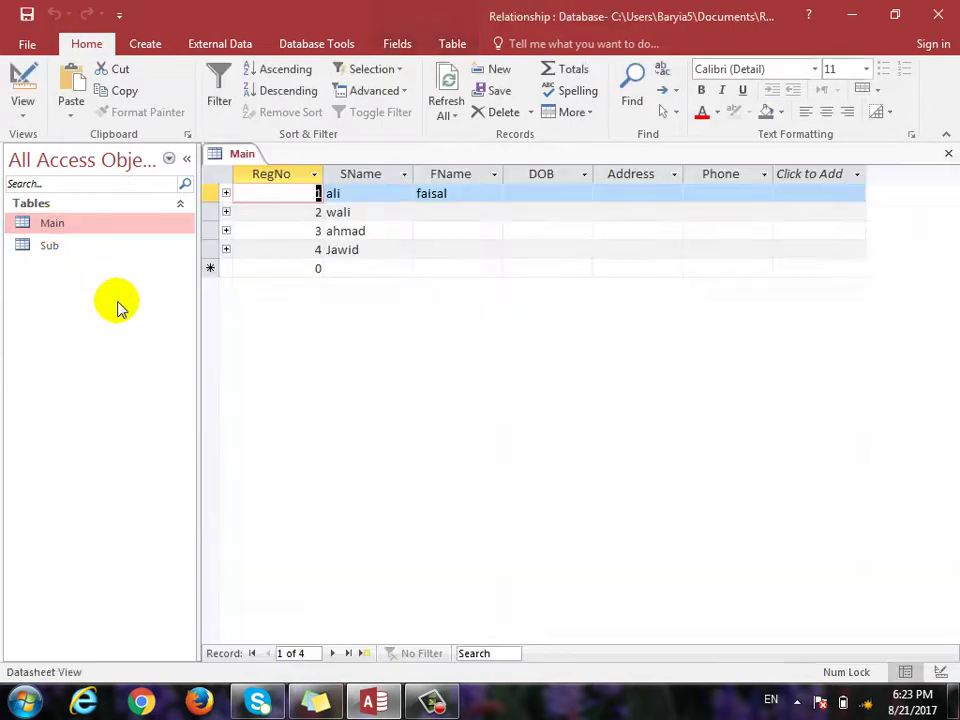
click(289, 268)
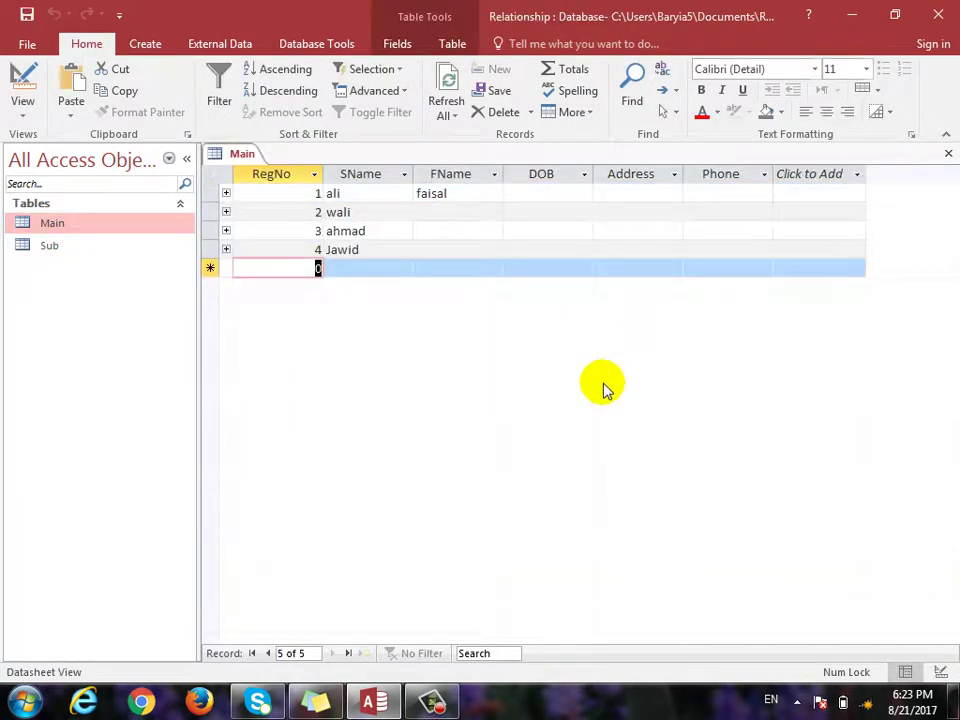
text(5)
key(Tab)
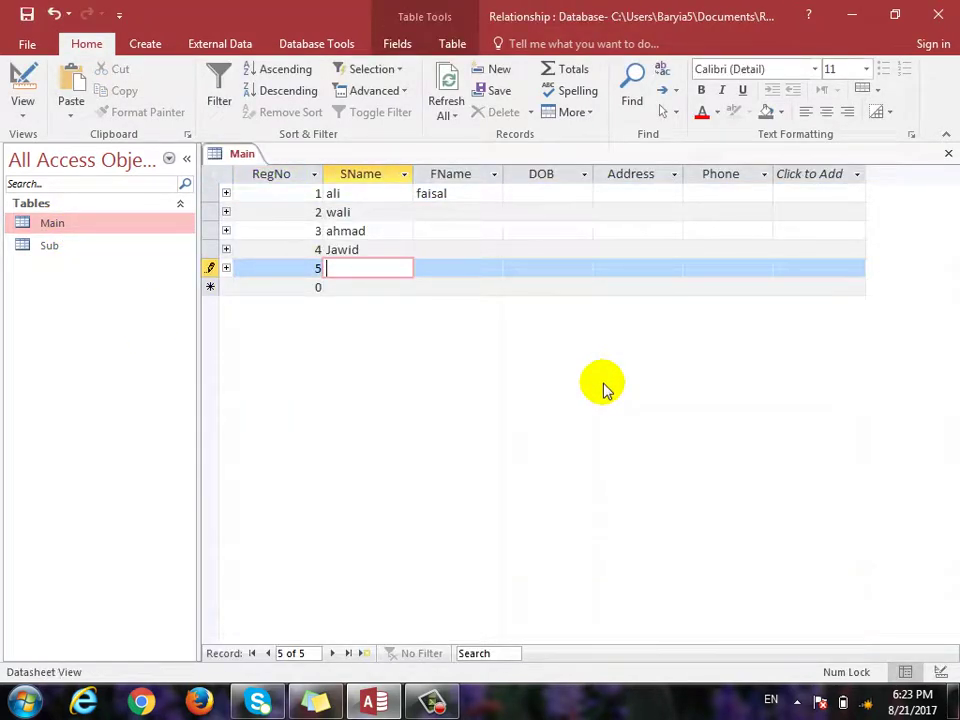
click(948, 153)
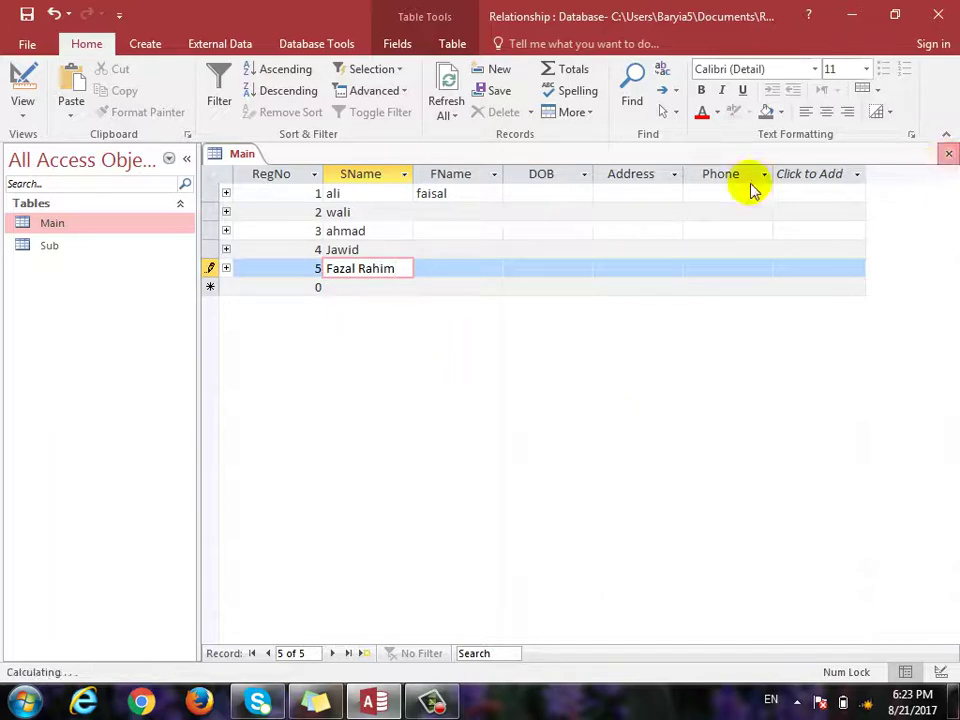
Step: Add two Sub records for RegNo 5: Windows and Word
double_click(45, 246)
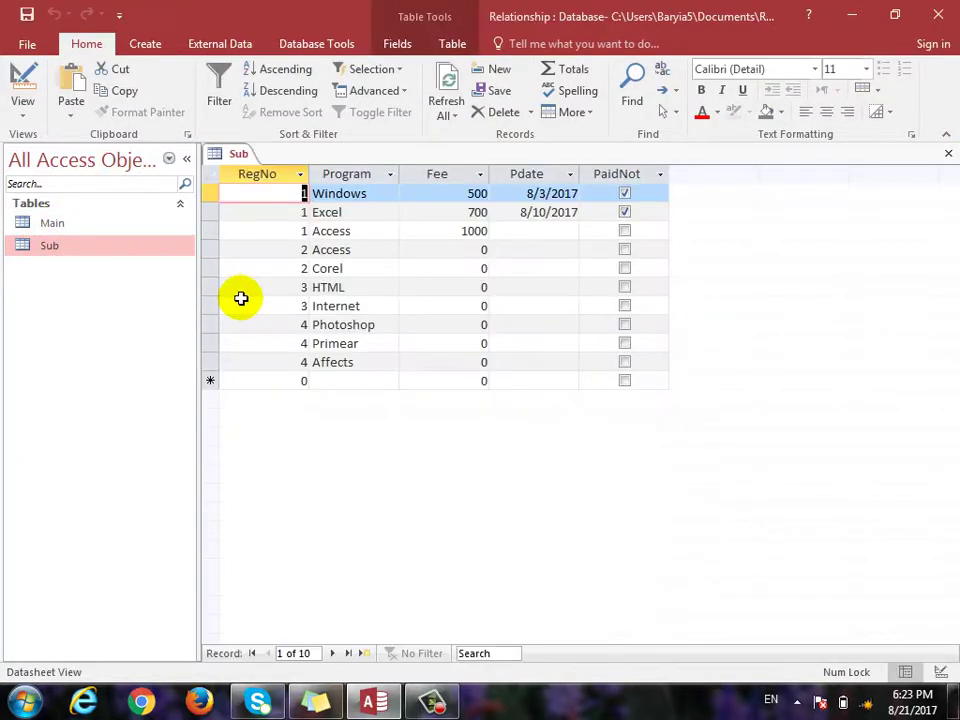
click(301, 381)
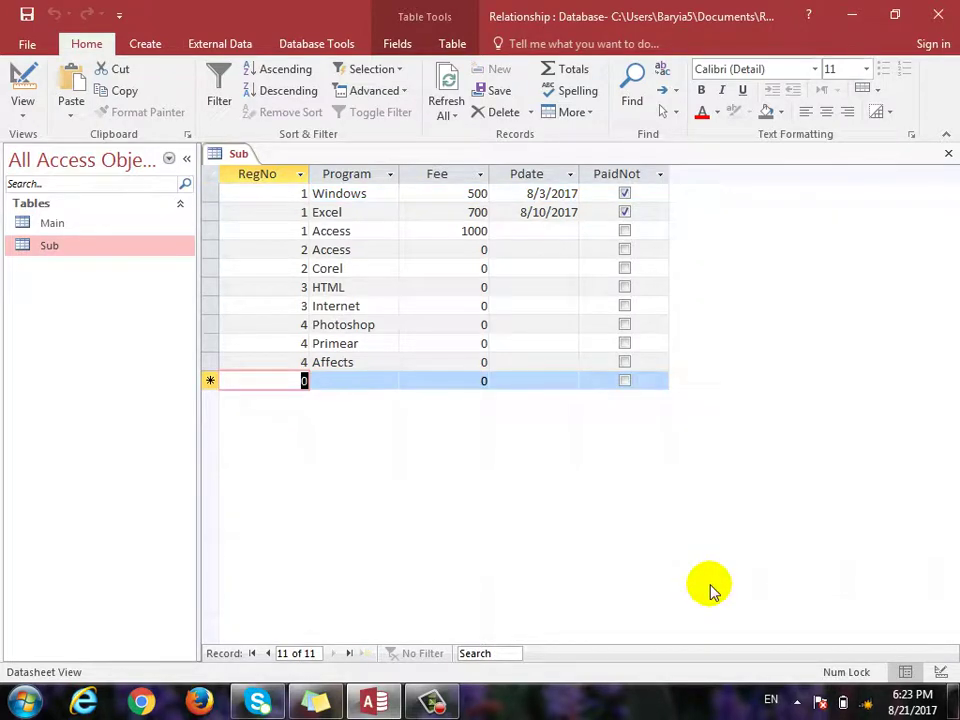
text(5)
key(Tab)
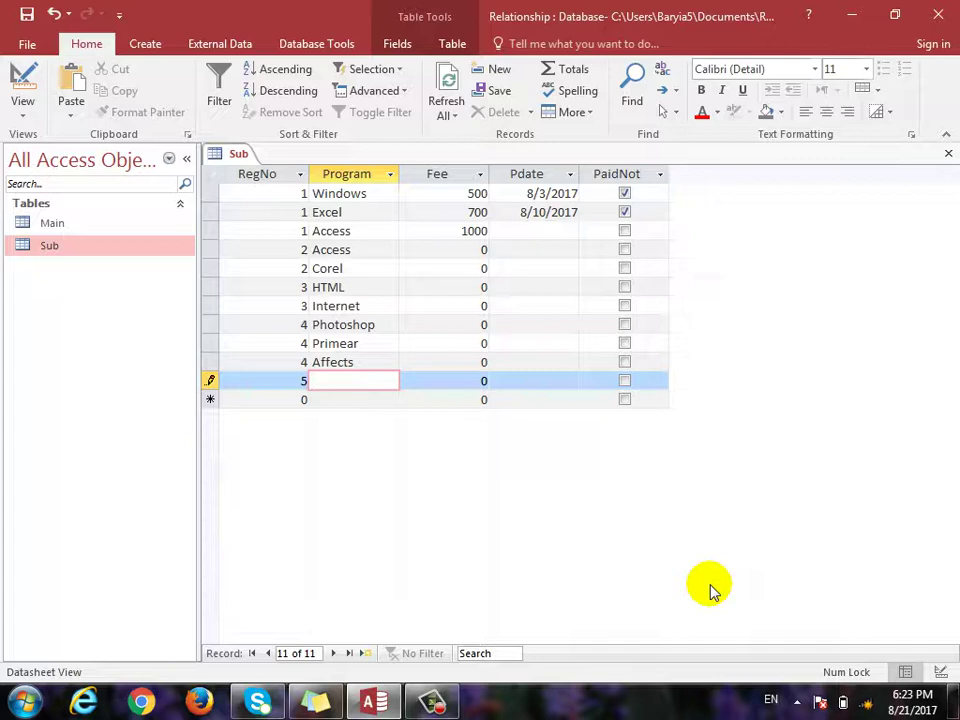
text(Windows)
key(Tab)
key(Tab)
key(Tab)
key(Tab)
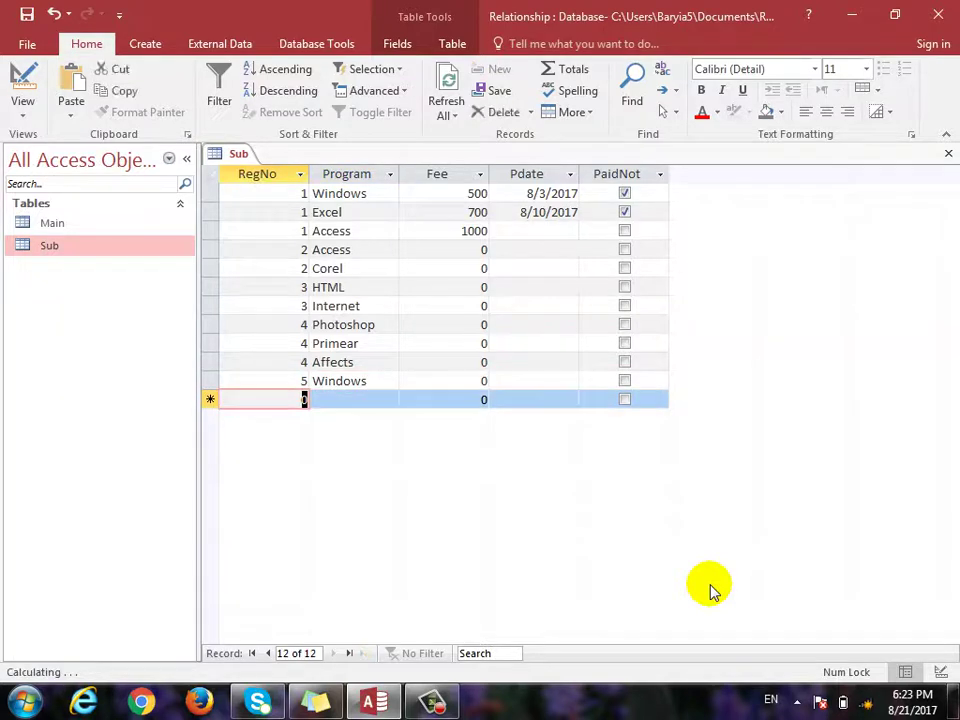
text(5)
key(Tab)
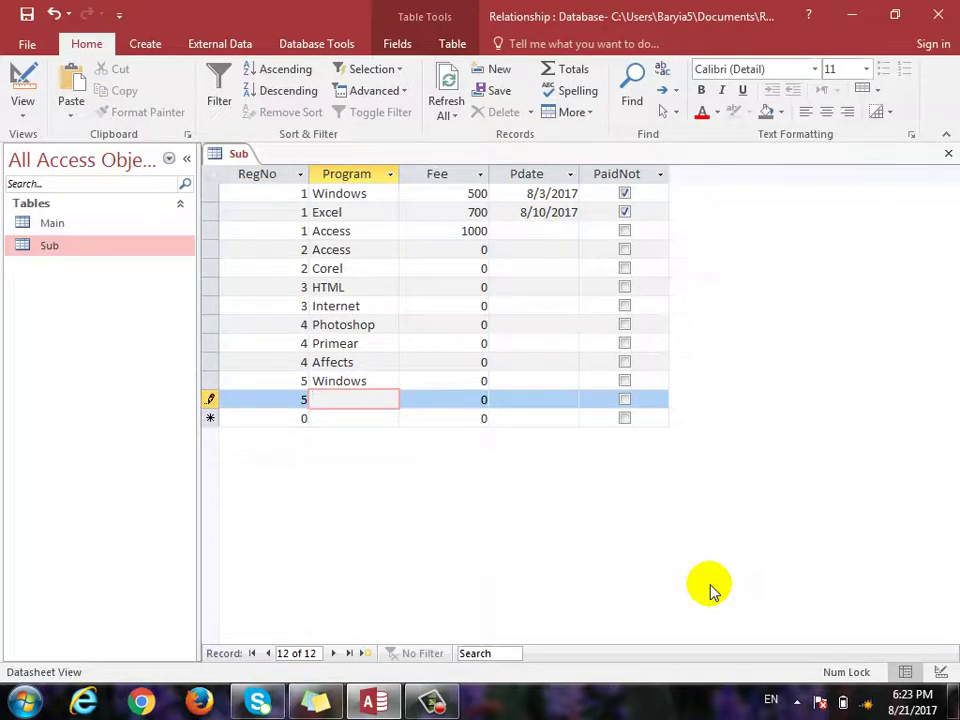
text(Word)
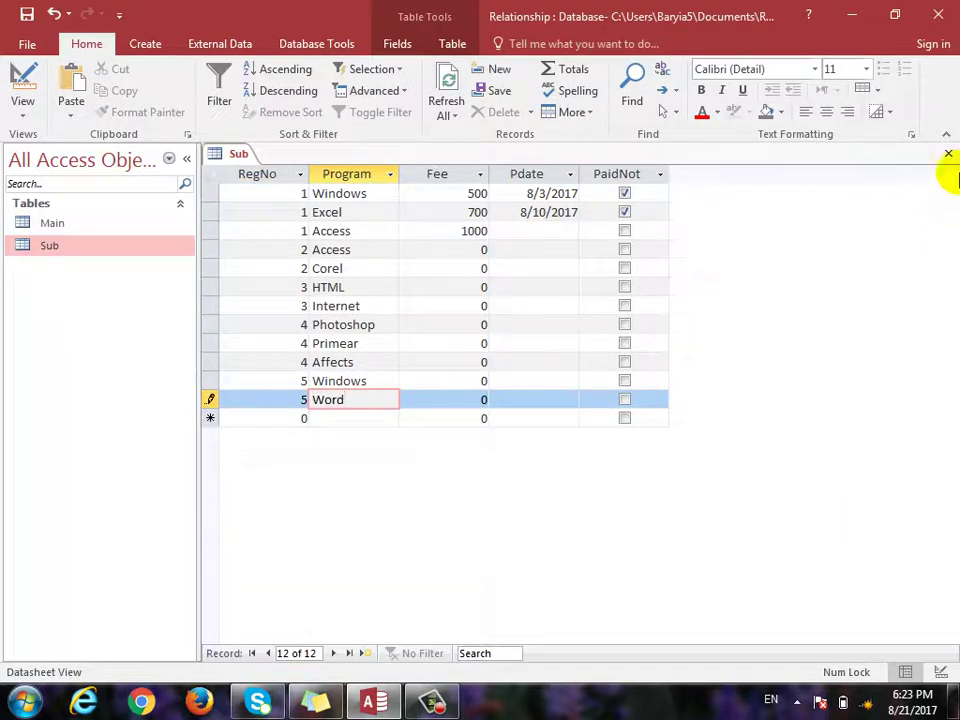
click(949, 153)
Step: Expand record 5 in Main to confirm its linked Windows and Word entries
double_click(60, 222)
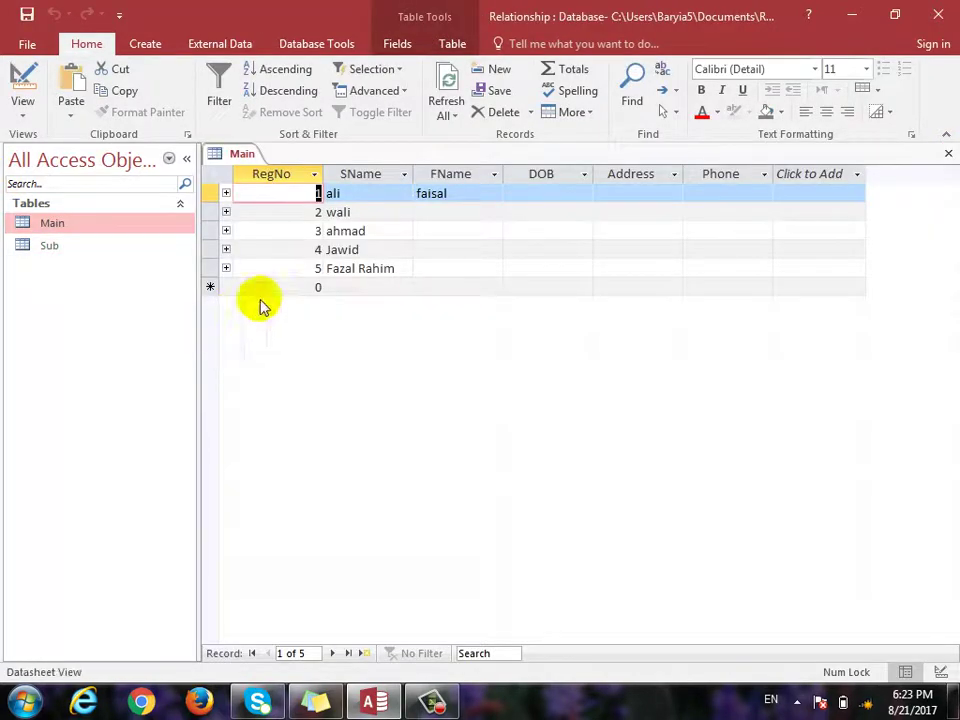
click(226, 269)
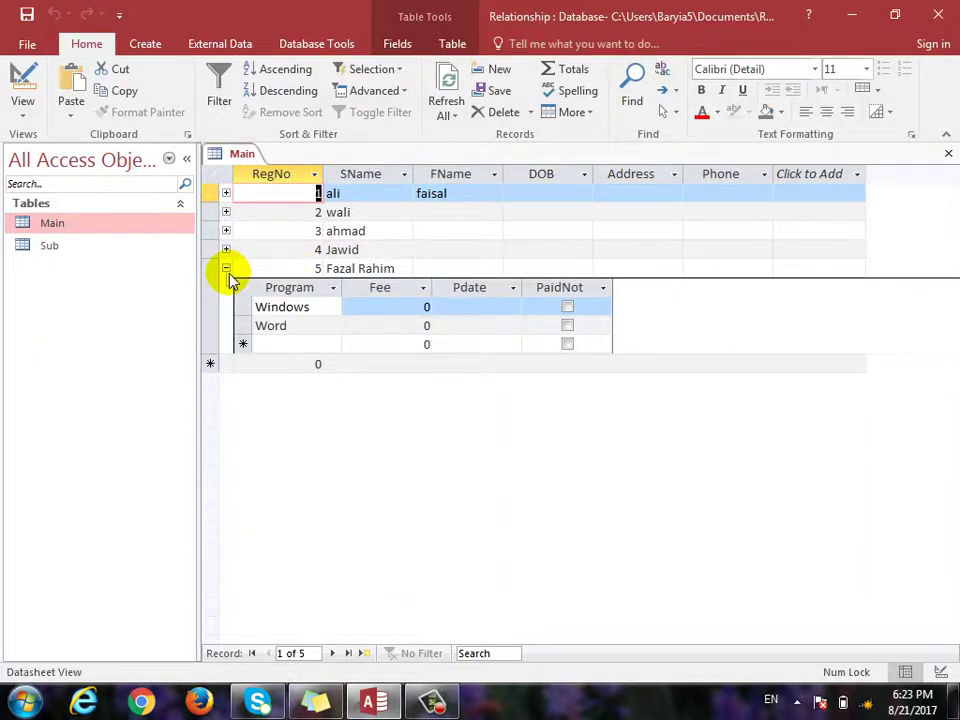
click(226, 268)
click(272, 287)
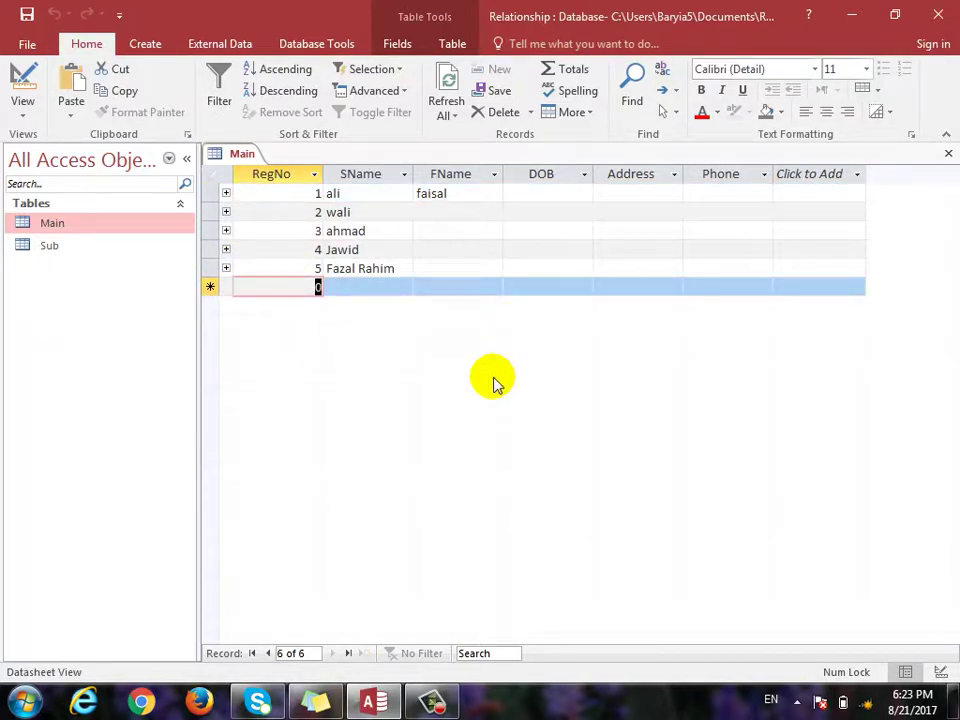
click(949, 155)
Step: Try adding RegNo 6 with Excel to Sub, dismiss the related-record error, and close Sub
double_click(50, 246)
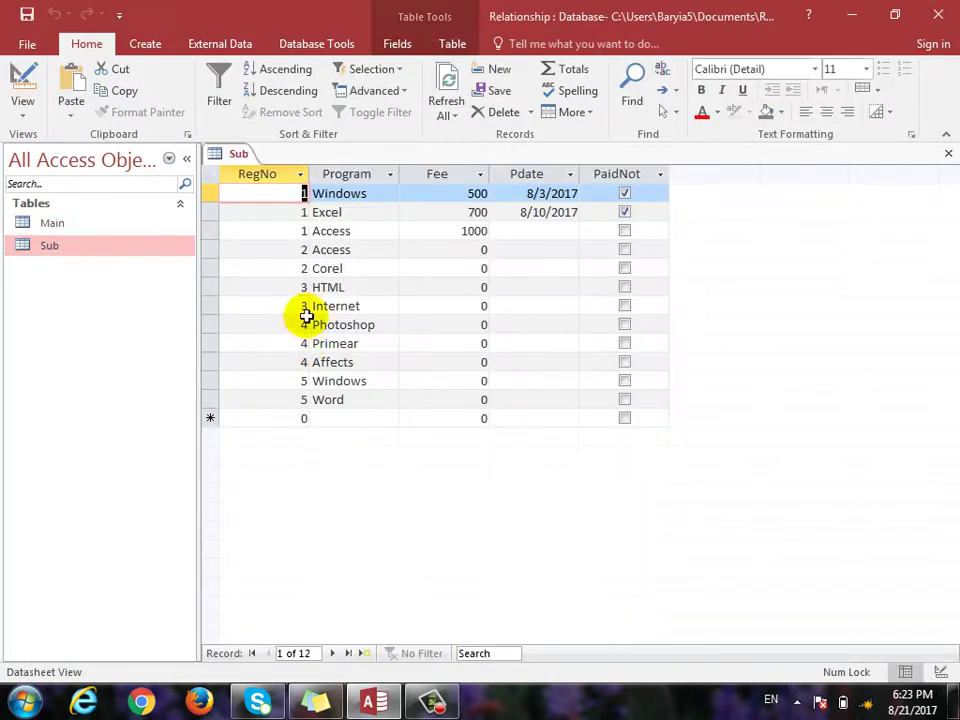
click(320, 420)
text(6)
key(Tab)
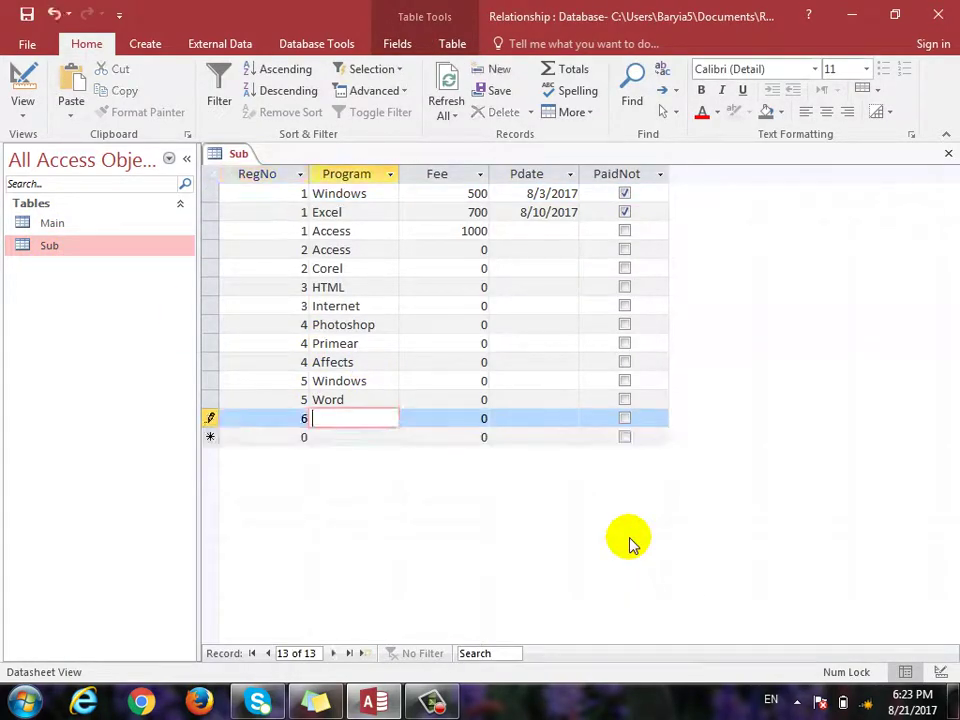
text(Excel)
click(349, 441)
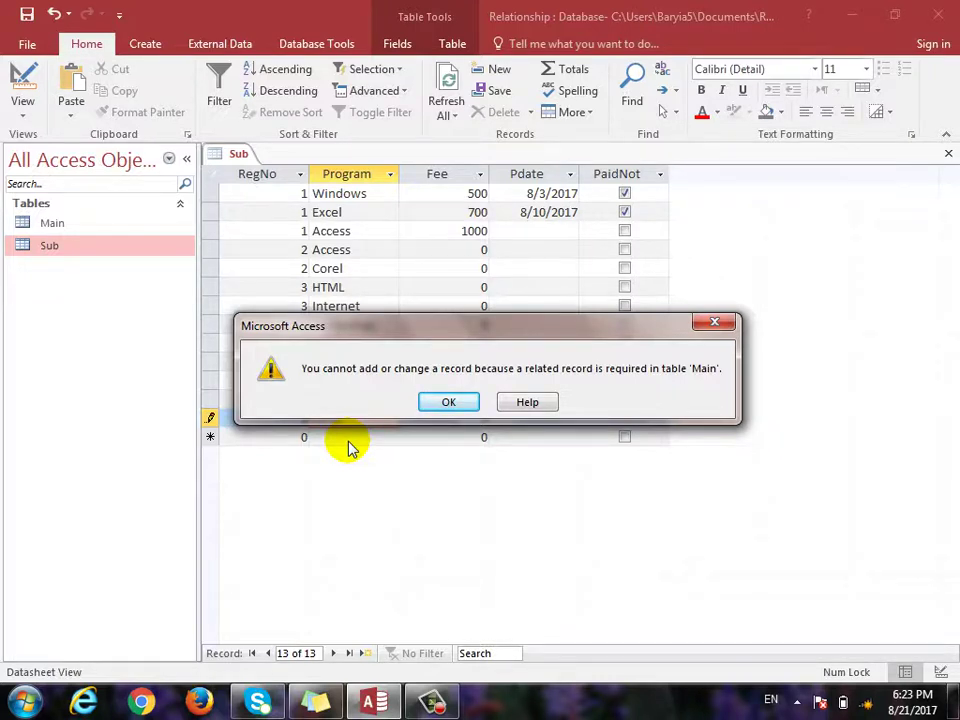
key(Return)
click(947, 152)
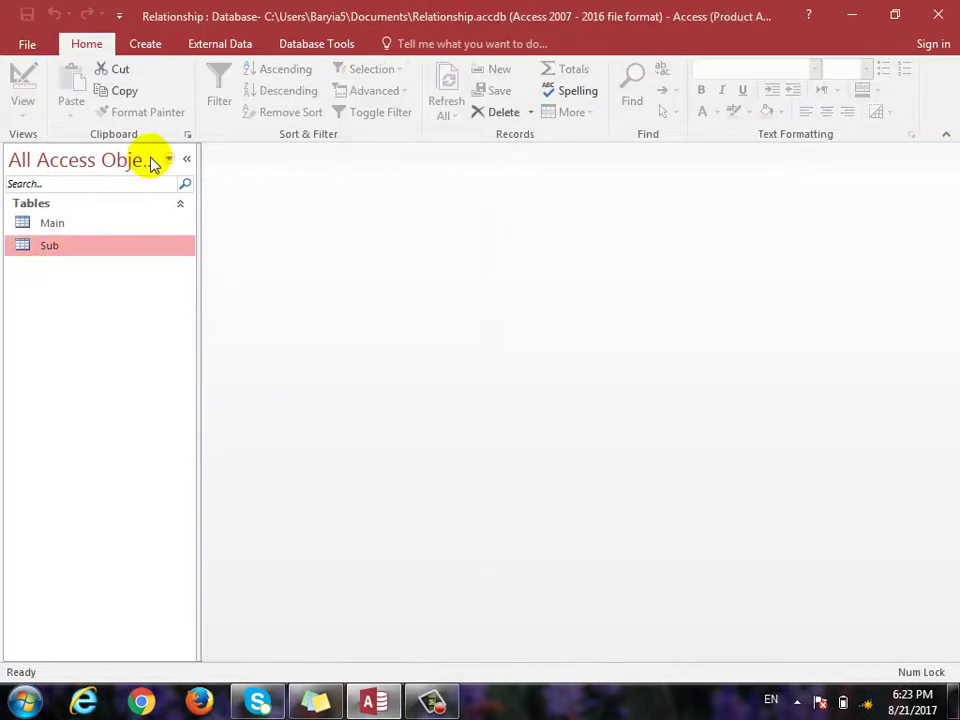
Step: Uncheck Enforce Referential Integrity on the Main–Sub RegNo relationship
click(316, 43)
click(223, 100)
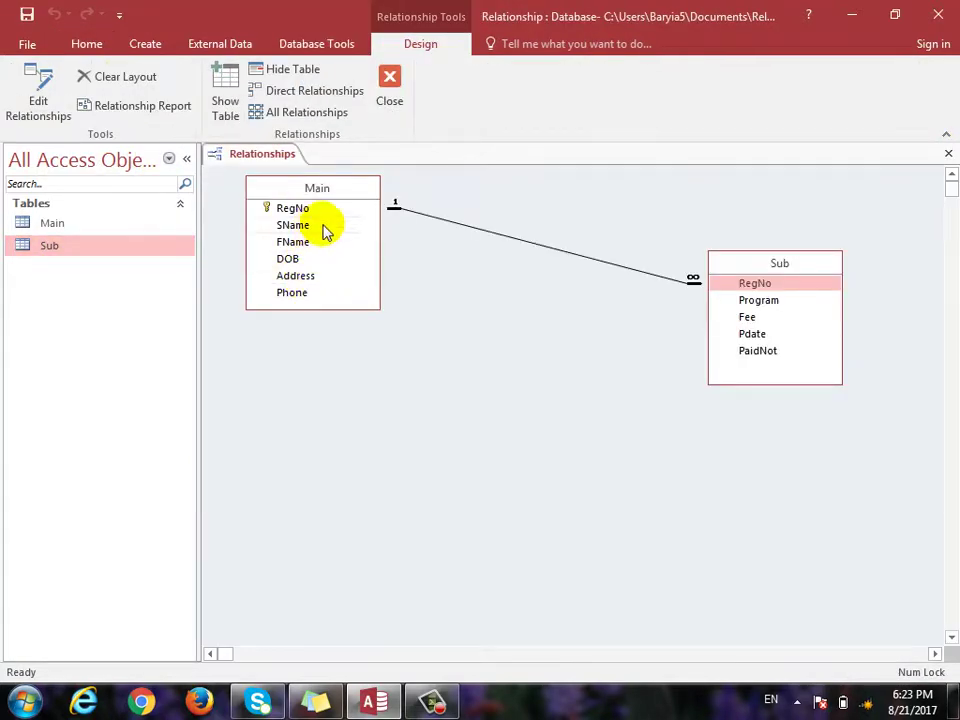
double_click(429, 215)
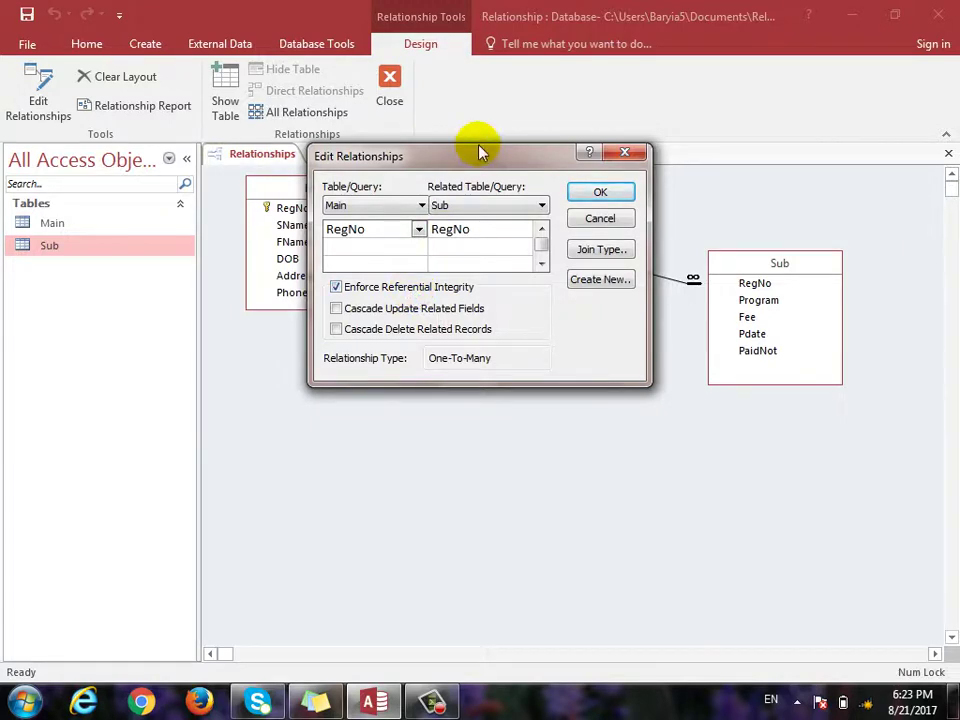
drag(482, 152, 477, 370)
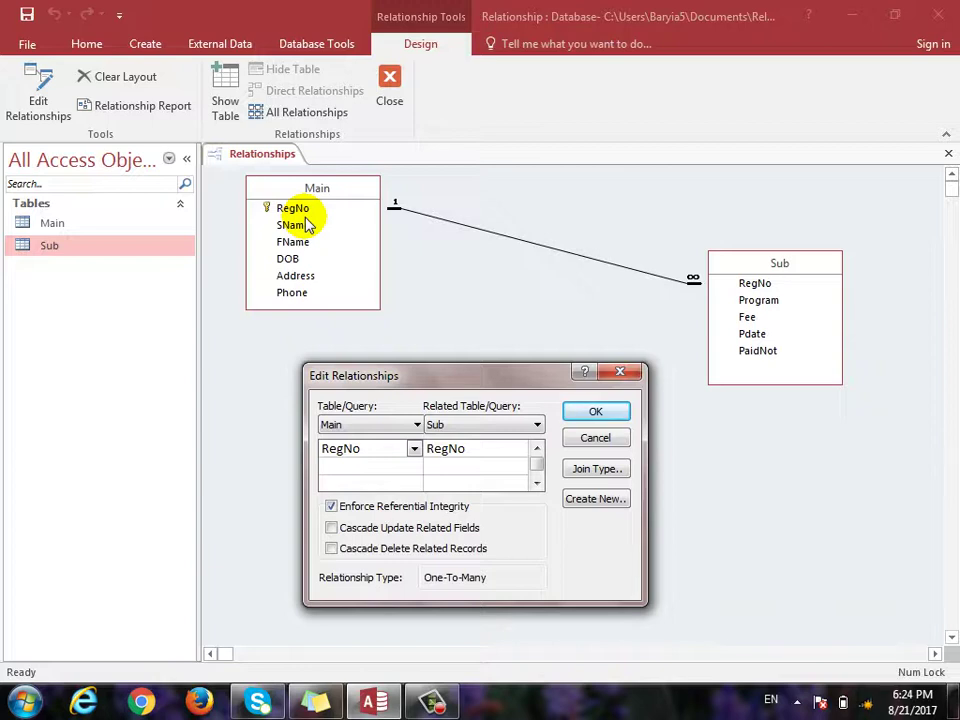
click(396, 506)
click(598, 412)
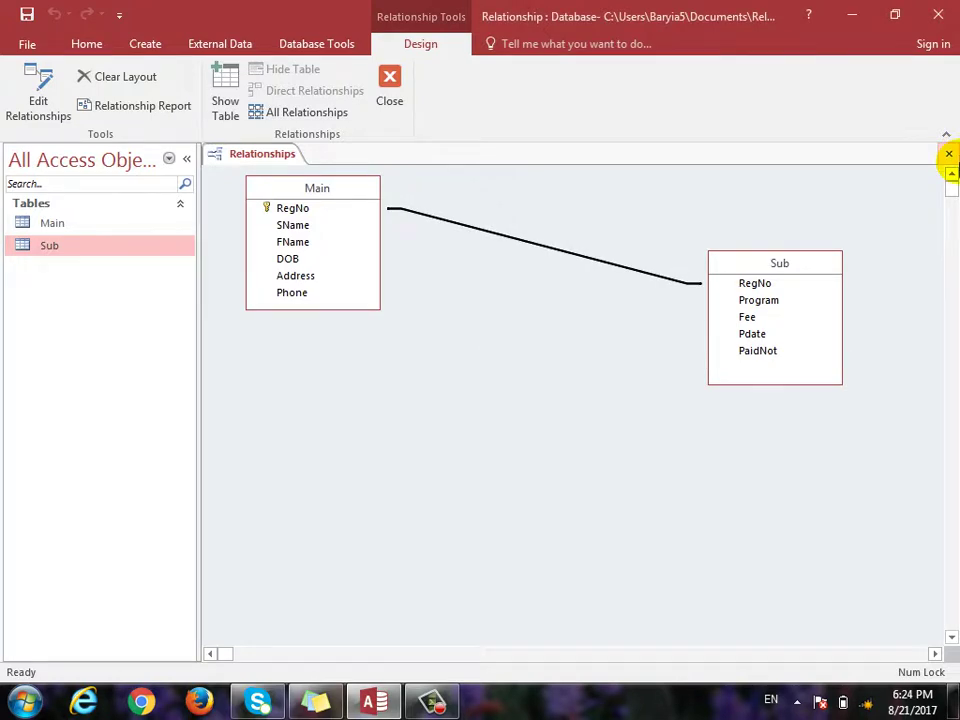
click(948, 153)
Step: Save a Sub record with RegNo 6 and Program Access, which has no matching Main student
double_click(36, 248)
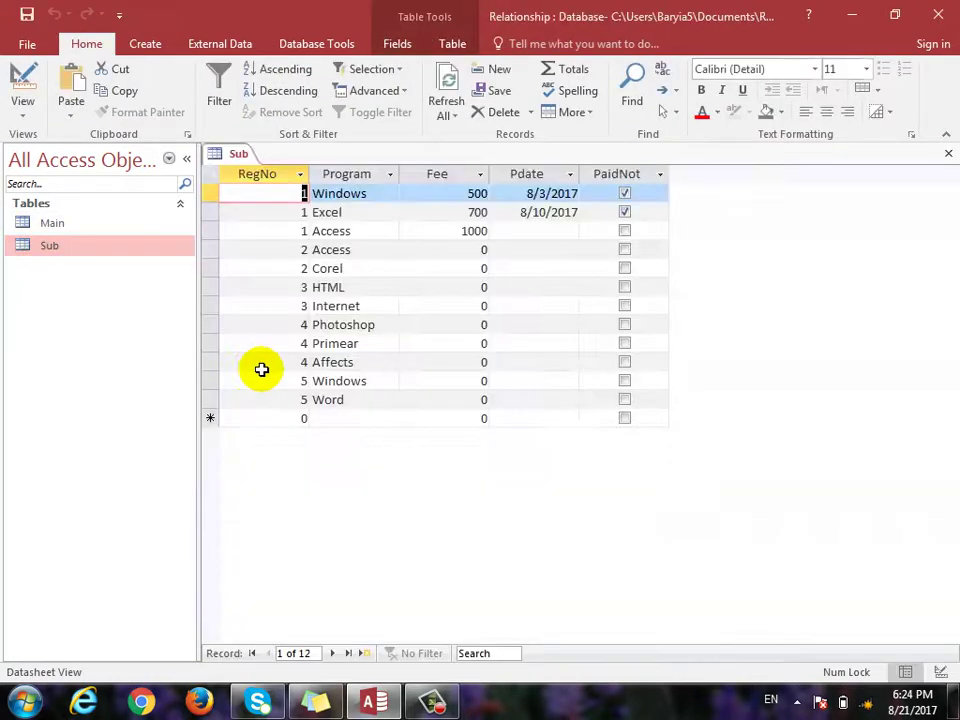
click(270, 418)
text(6)
key(Tab)
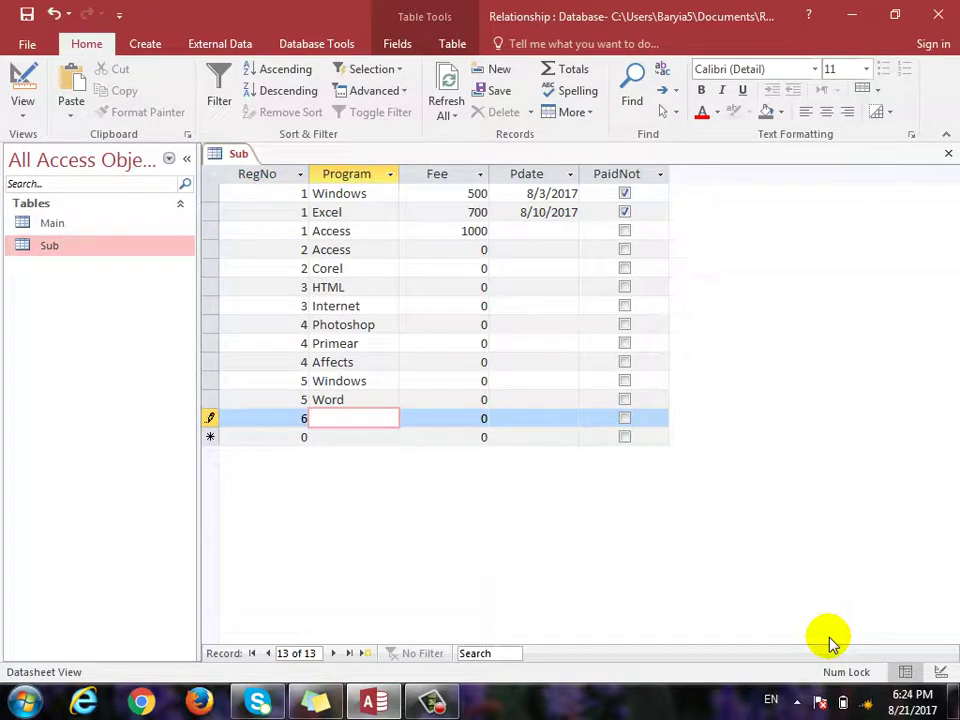
text(Access)
key(Down)
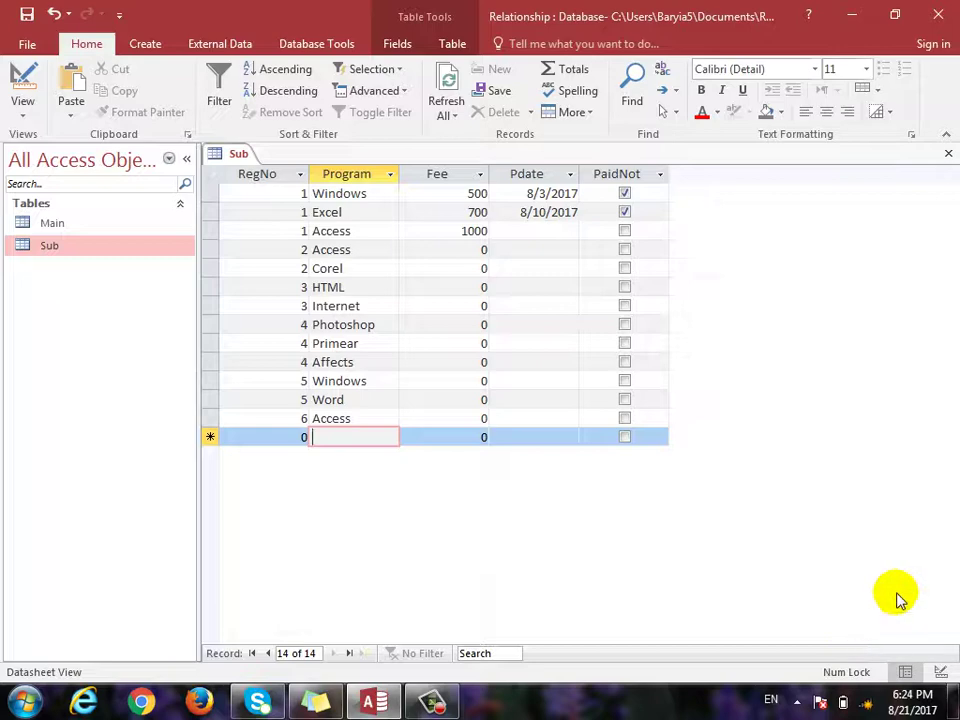
click(948, 155)
double_click(47, 222)
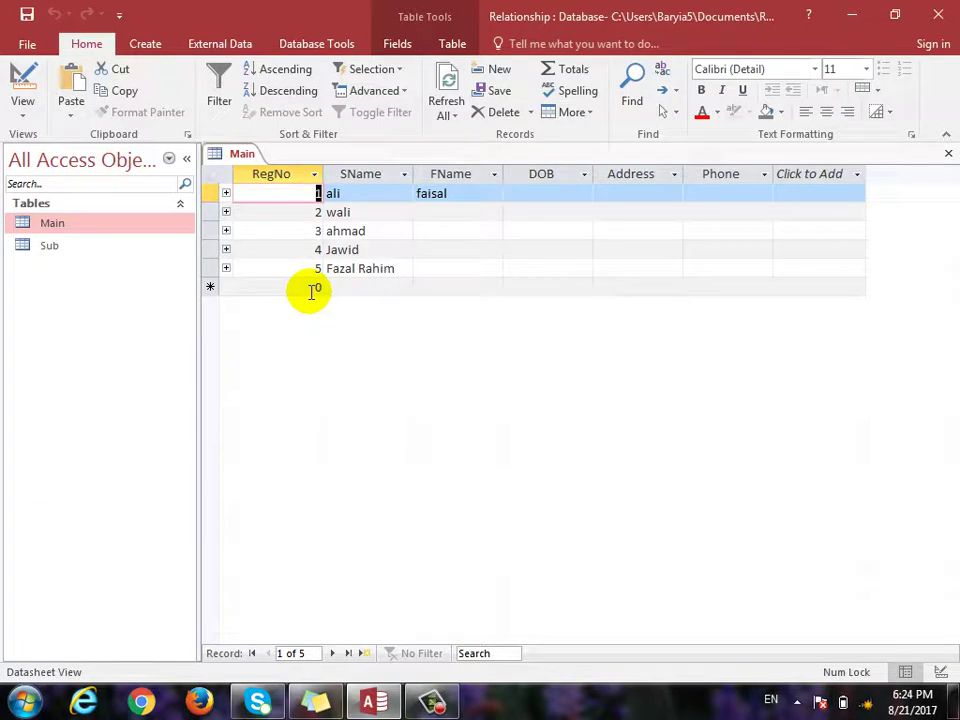
Step: Add Main record 6 with the student's name and expand it to show the linked Access entry
click(314, 290)
text(6)
key(Tab)
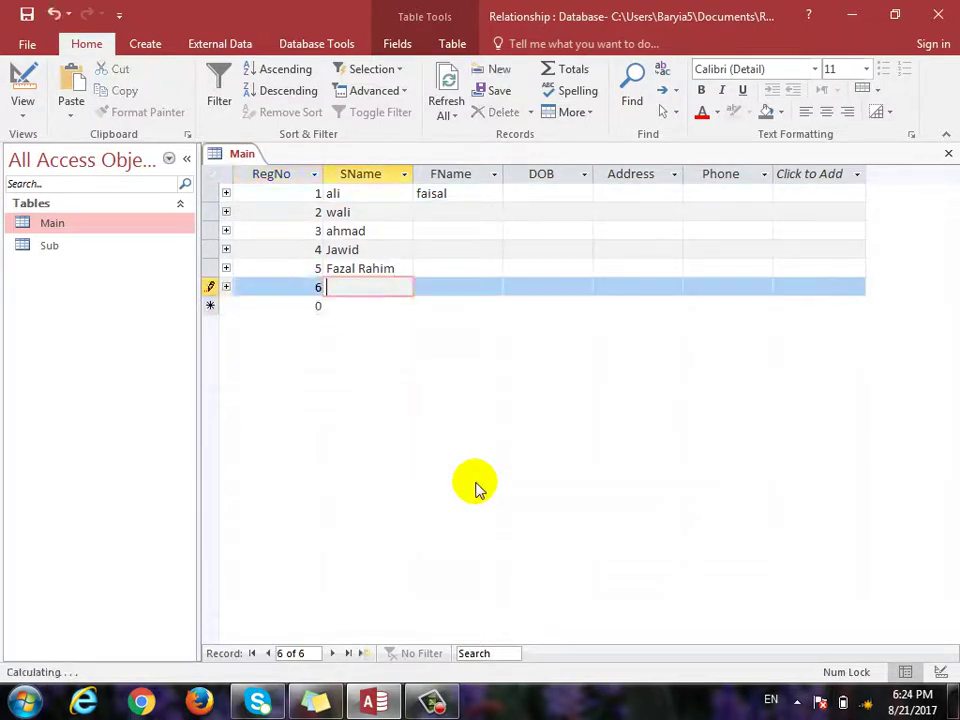
text(Matuillah)
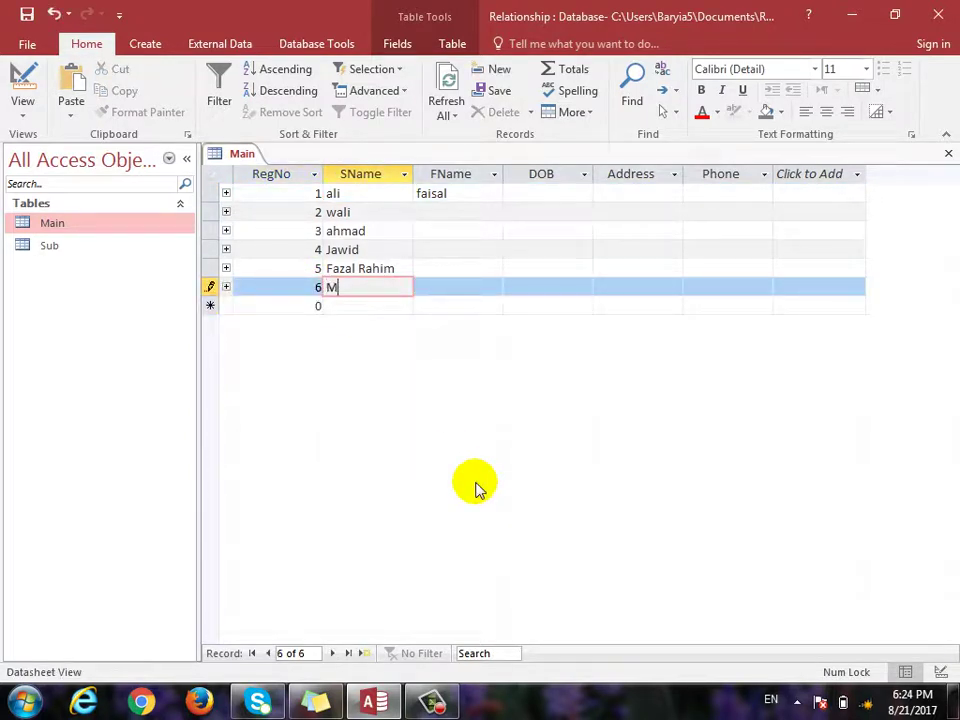
click(266, 306)
click(226, 287)
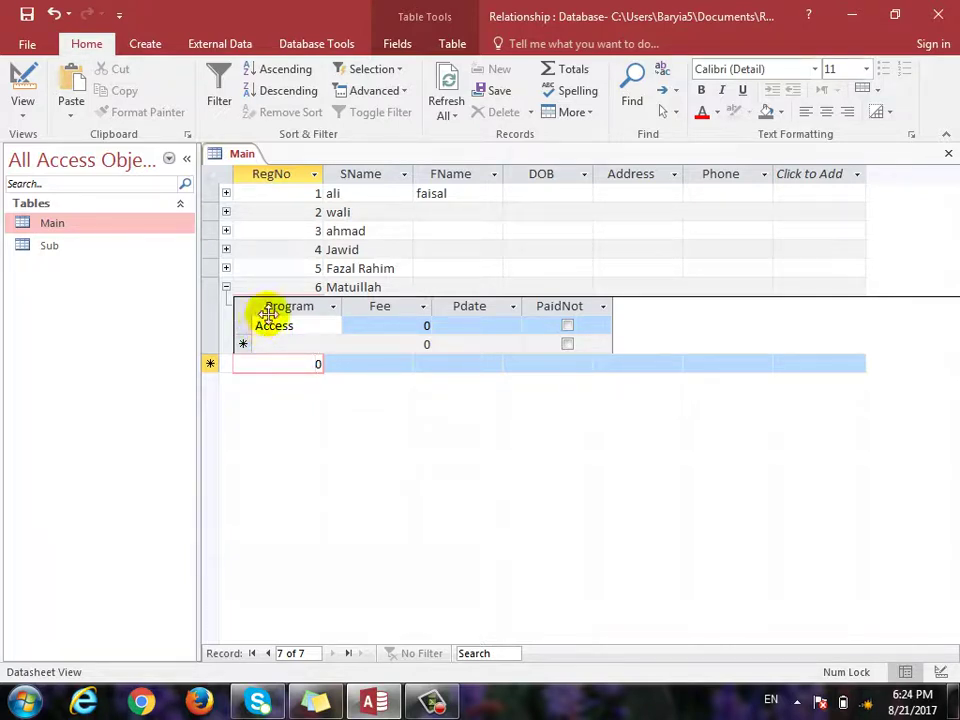
click(948, 153)
double_click(45, 246)
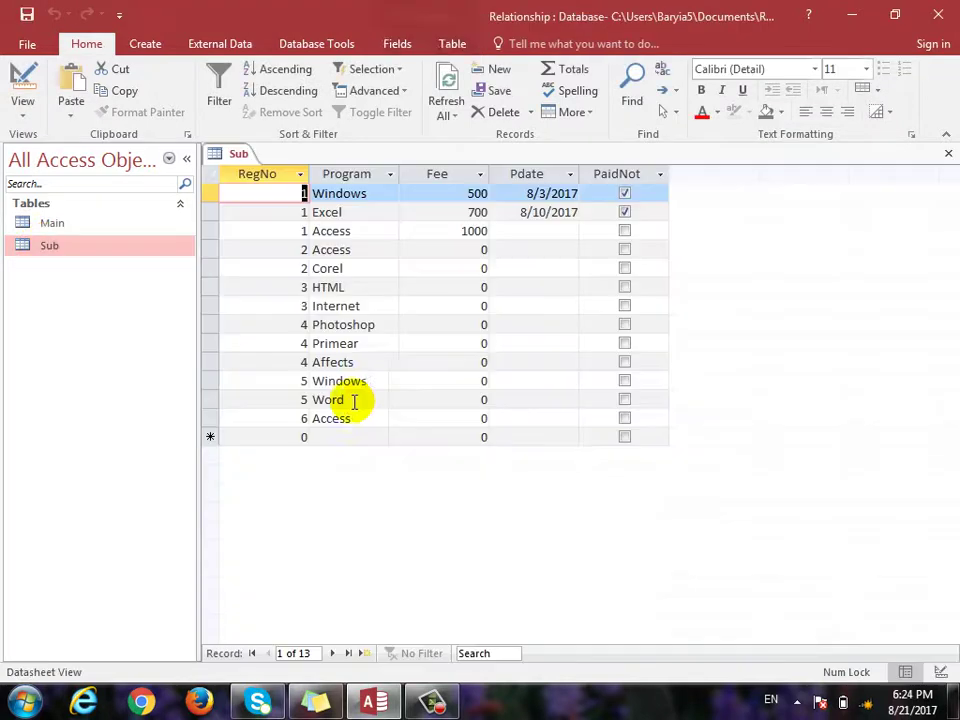
Step: Enter a Sub record with RegNo 7 and Program Corel
click(302, 437)
text(7)
key(Tab)
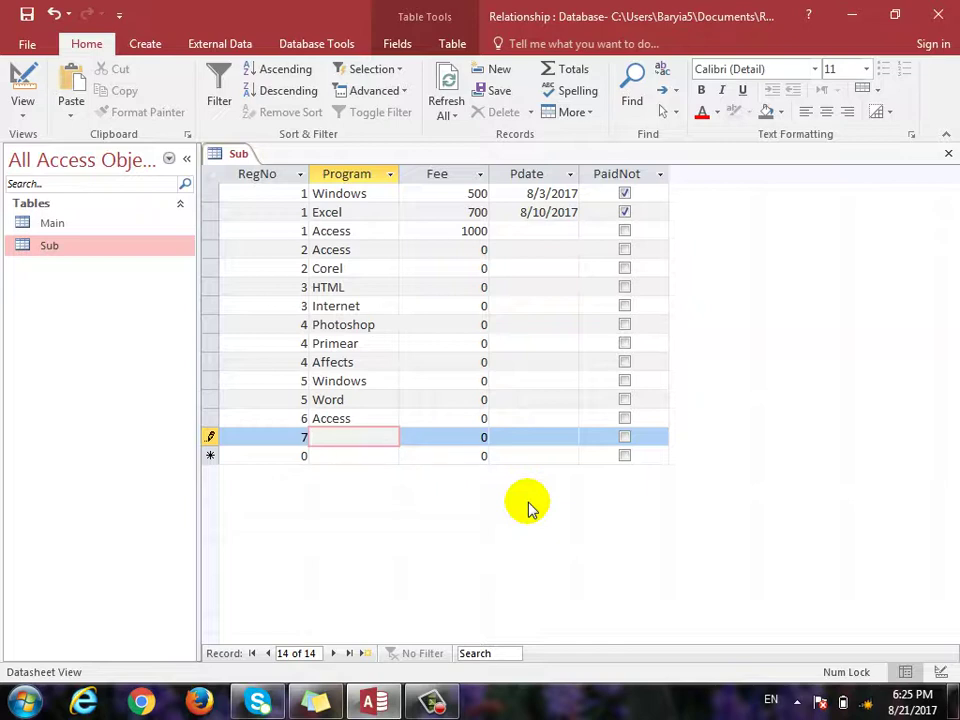
text(A)
key(BackSpace)
text(Corel)
click(948, 153)
Step: Open the Main–Sub relationship settings from Database Tools > Relationships
click(350, 47)
click(229, 99)
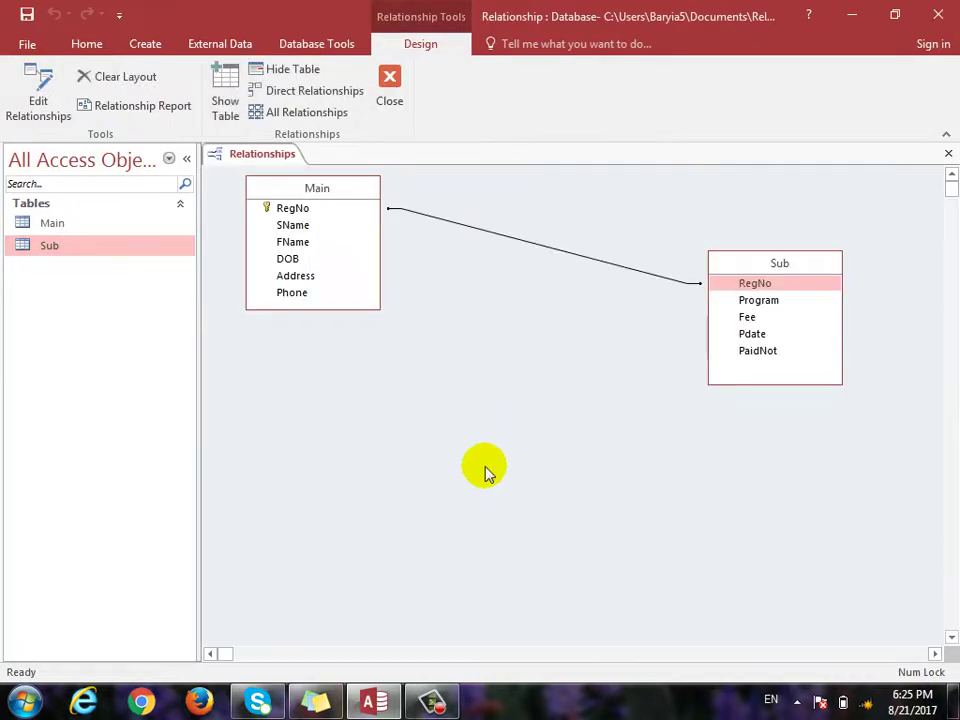
double_click(538, 252)
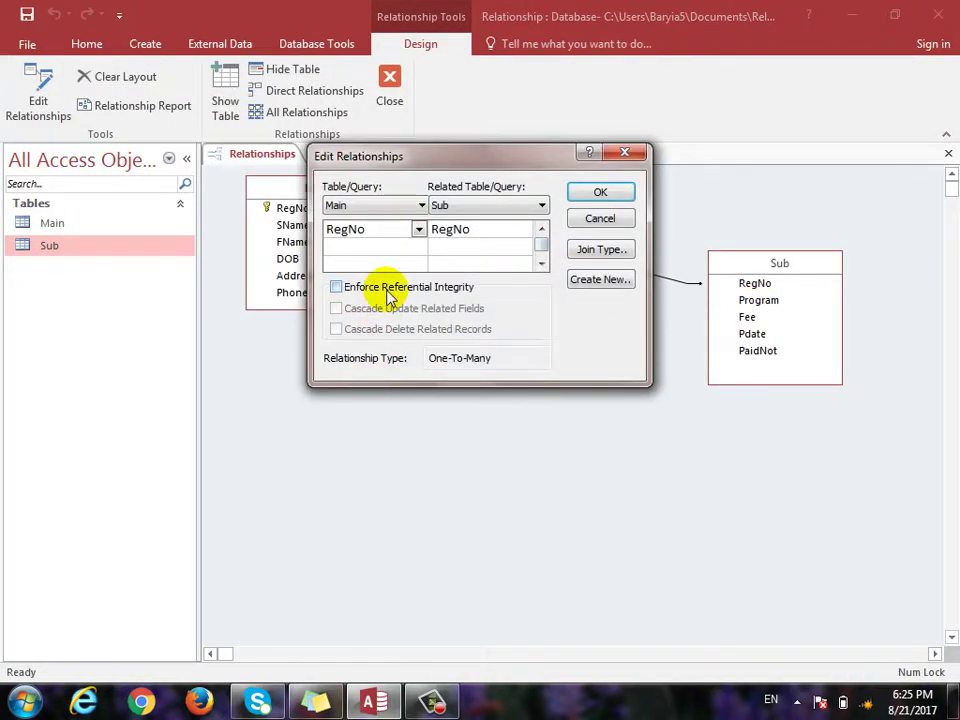
click(392, 289)
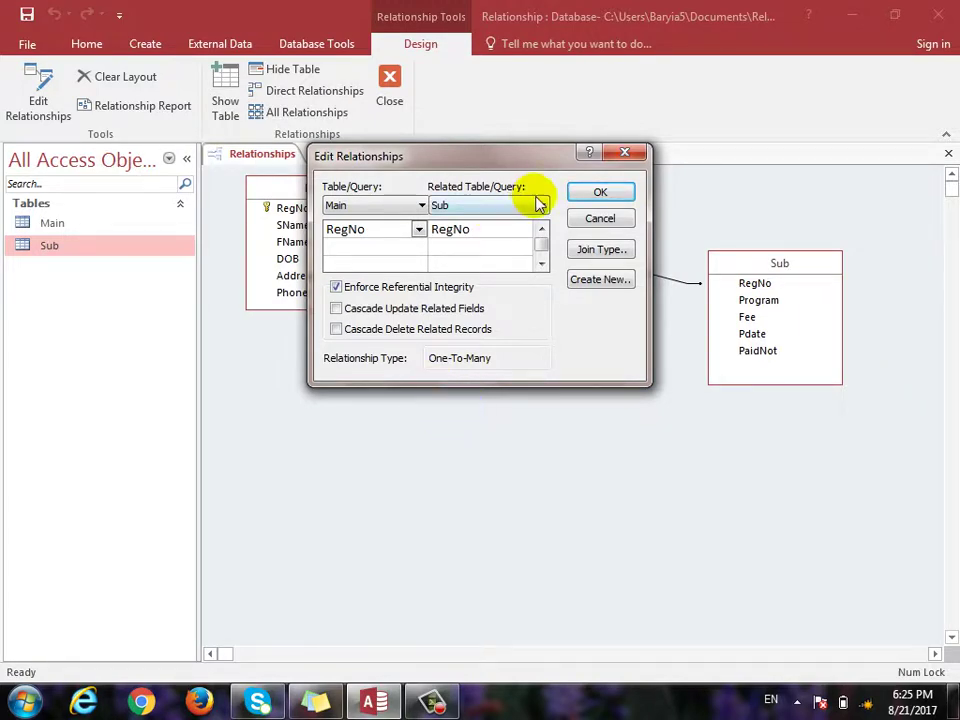
click(603, 194)
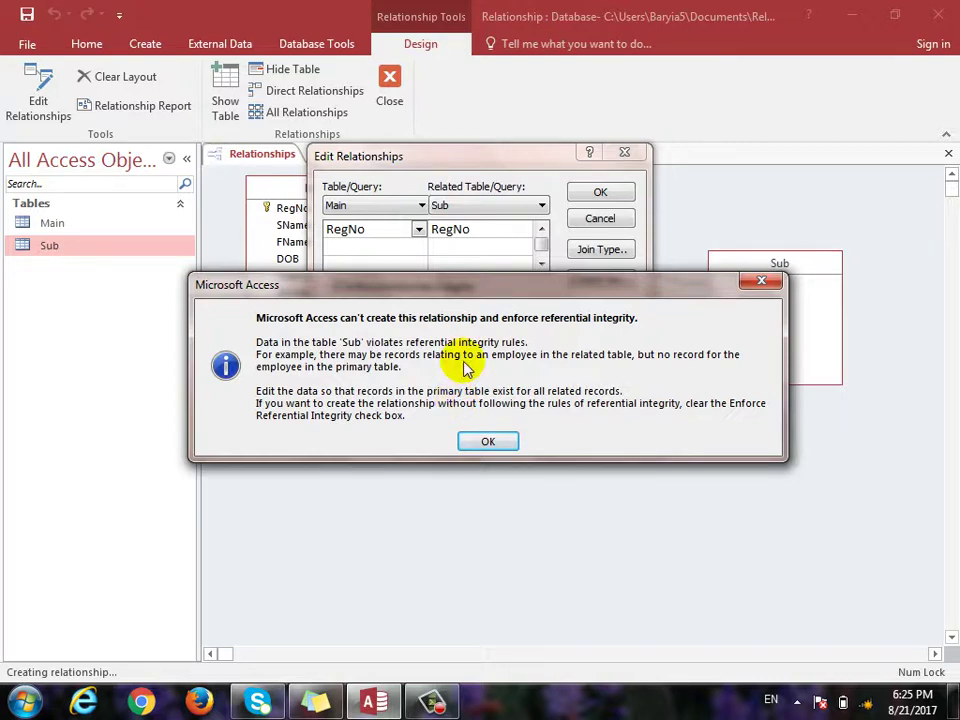
click(488, 442)
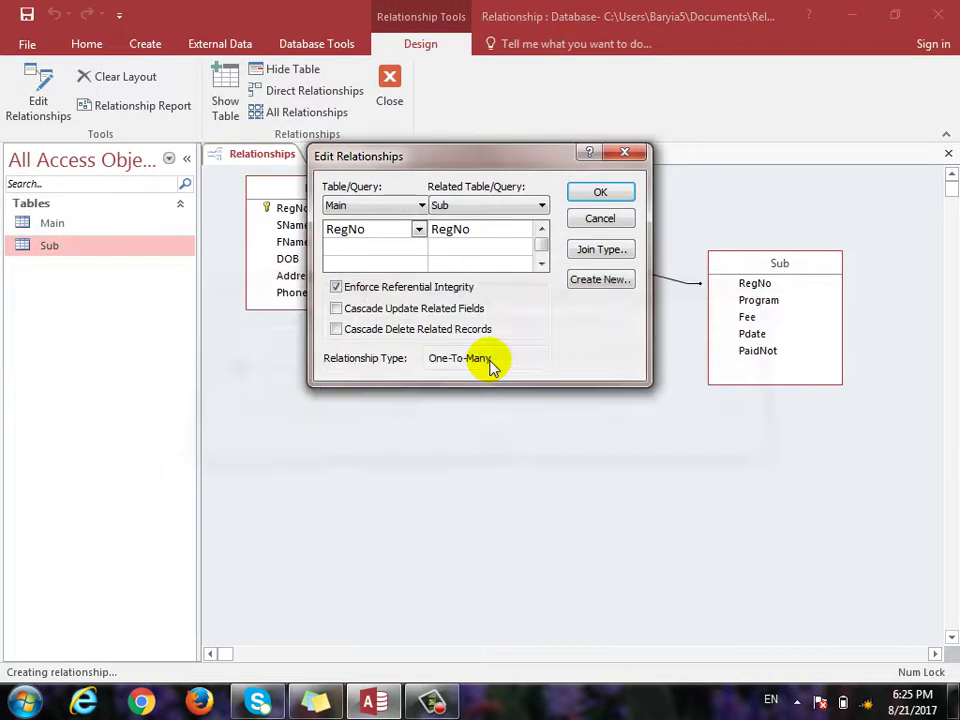
drag(537, 156, 510, 355)
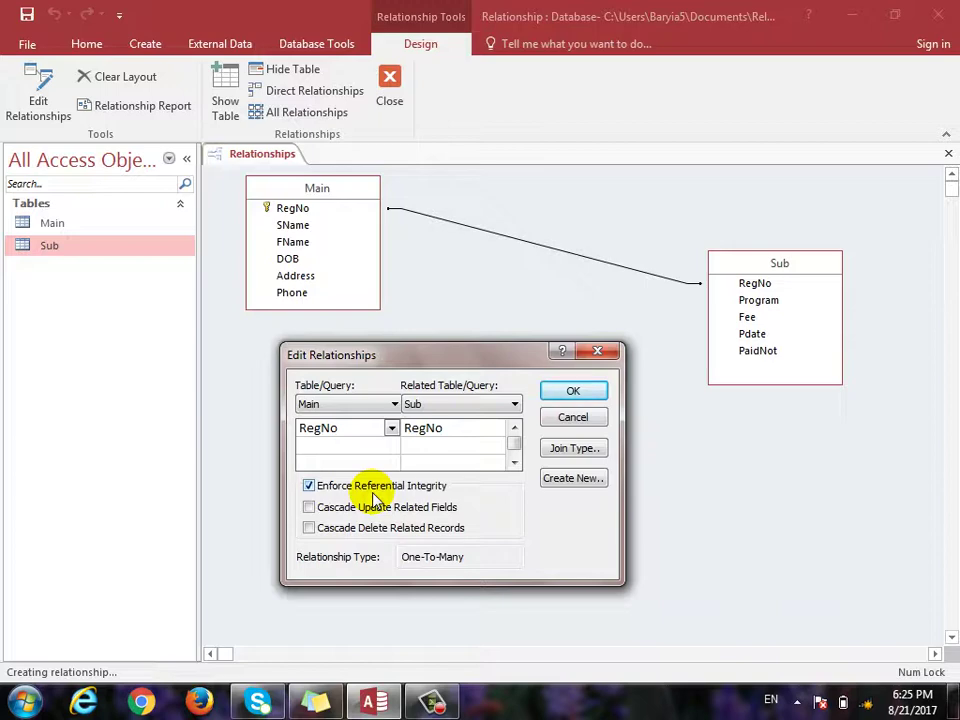
click(569, 419)
Step: Delete the RegNo 7 Corel record from the Sub table
click(389, 90)
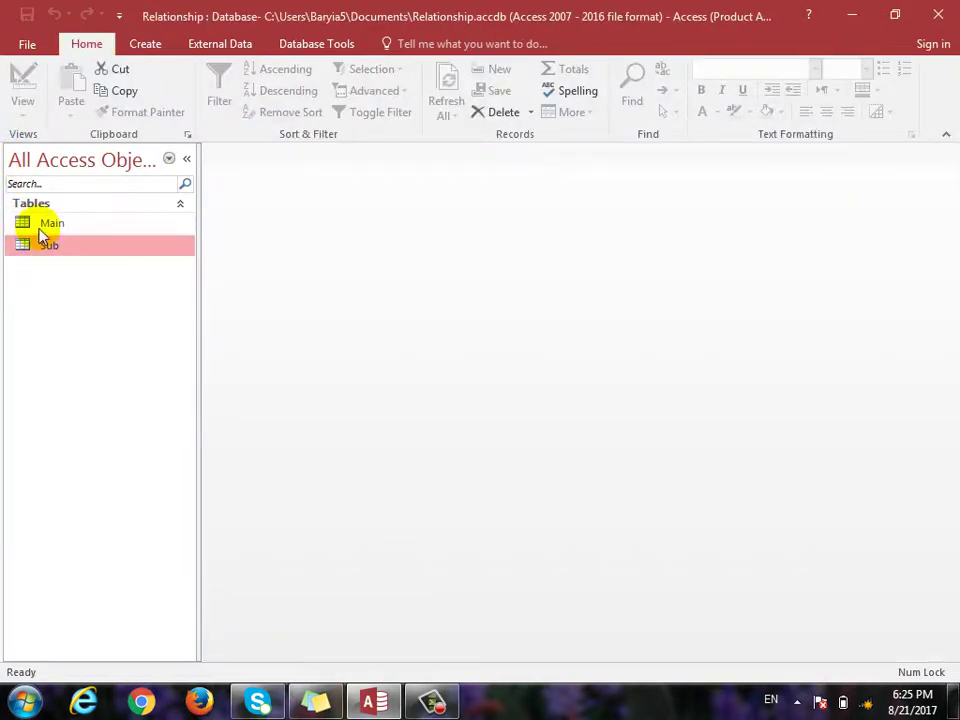
double_click(47, 245)
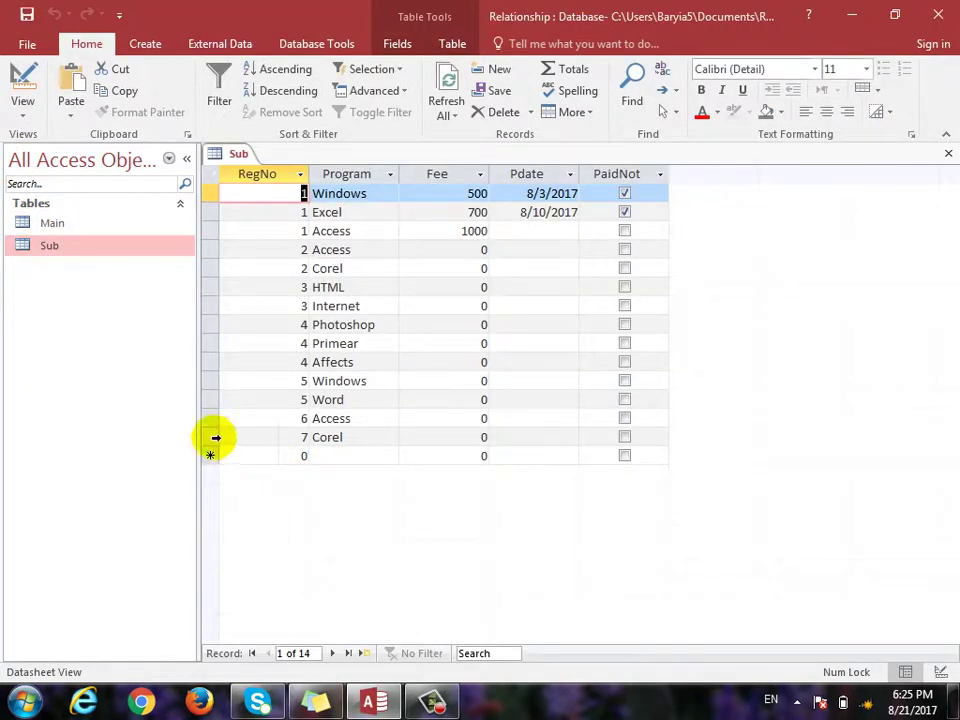
mouse_move(214, 437)
mouse_down()
mouse_move(214, 452)
mouse_move(214, 435)
mouse_up()
right_click(214, 437)
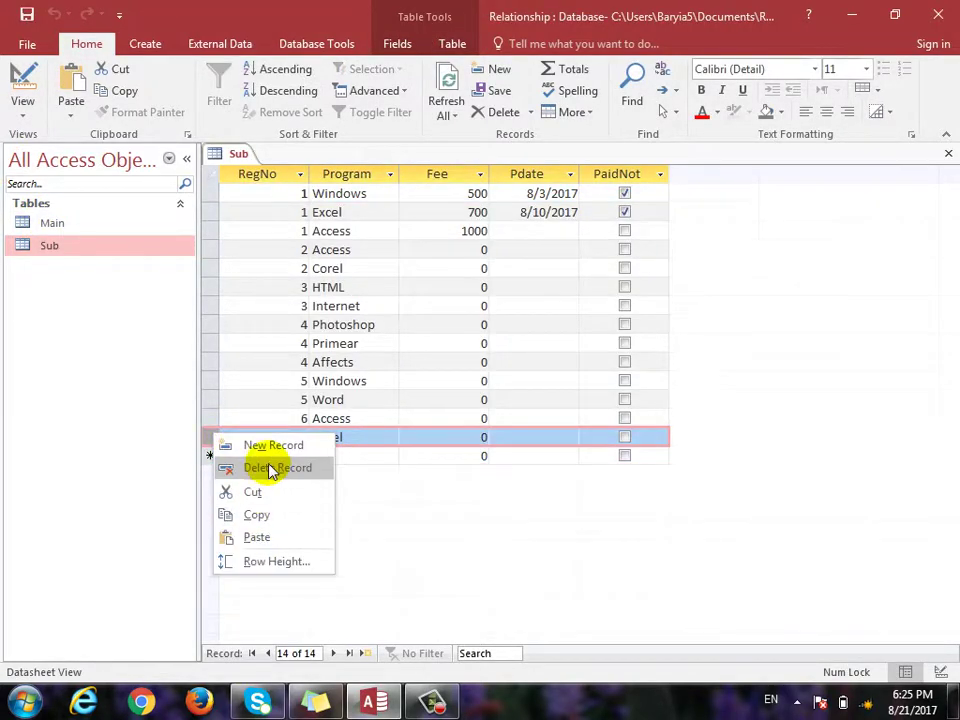
click(260, 467)
click(451, 412)
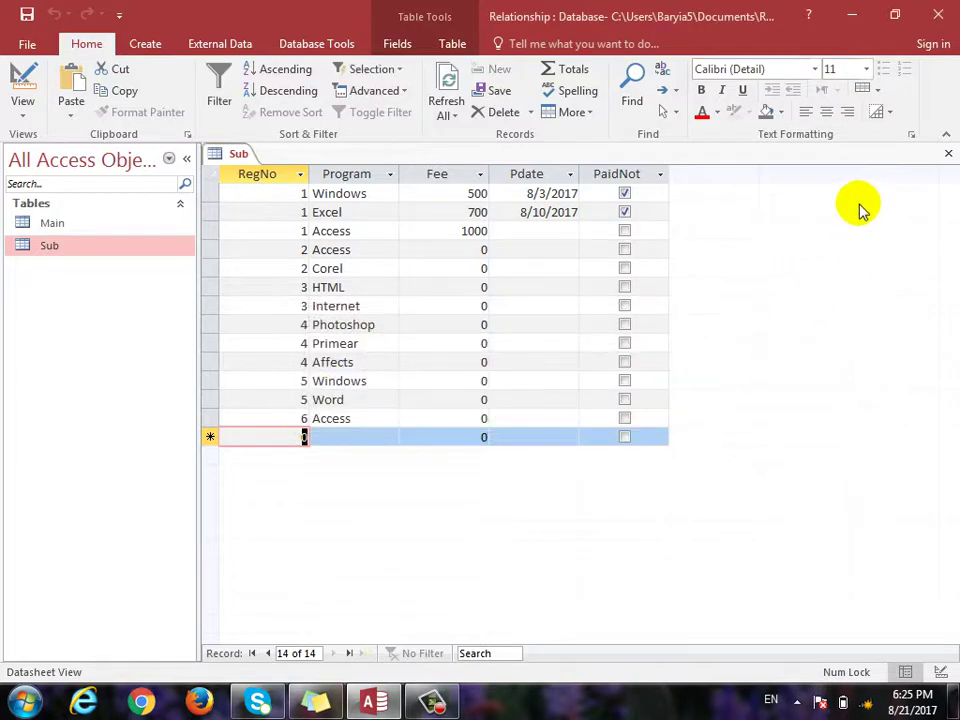
click(946, 153)
Step: Turn on Enforce Referential Integrity for the Main–Sub RegNo relationship
click(308, 45)
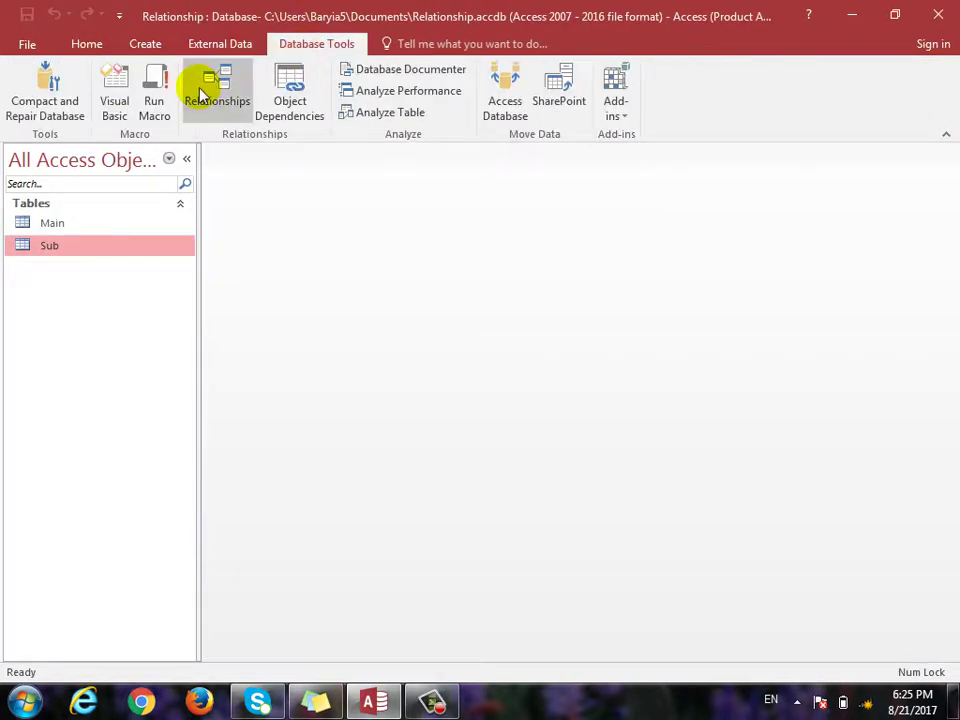
click(206, 90)
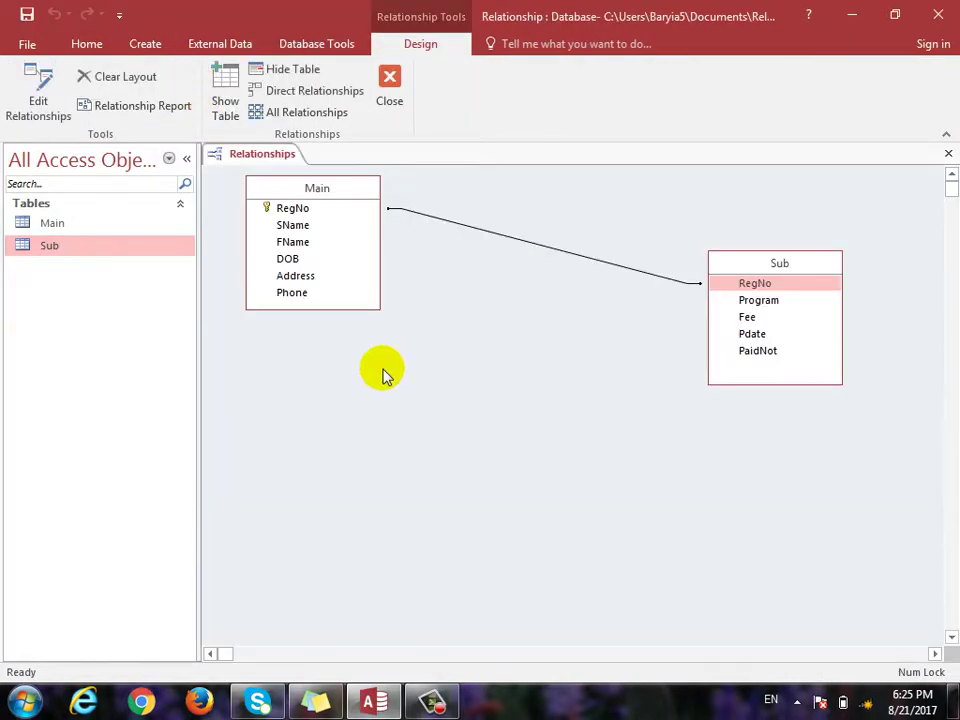
double_click(460, 227)
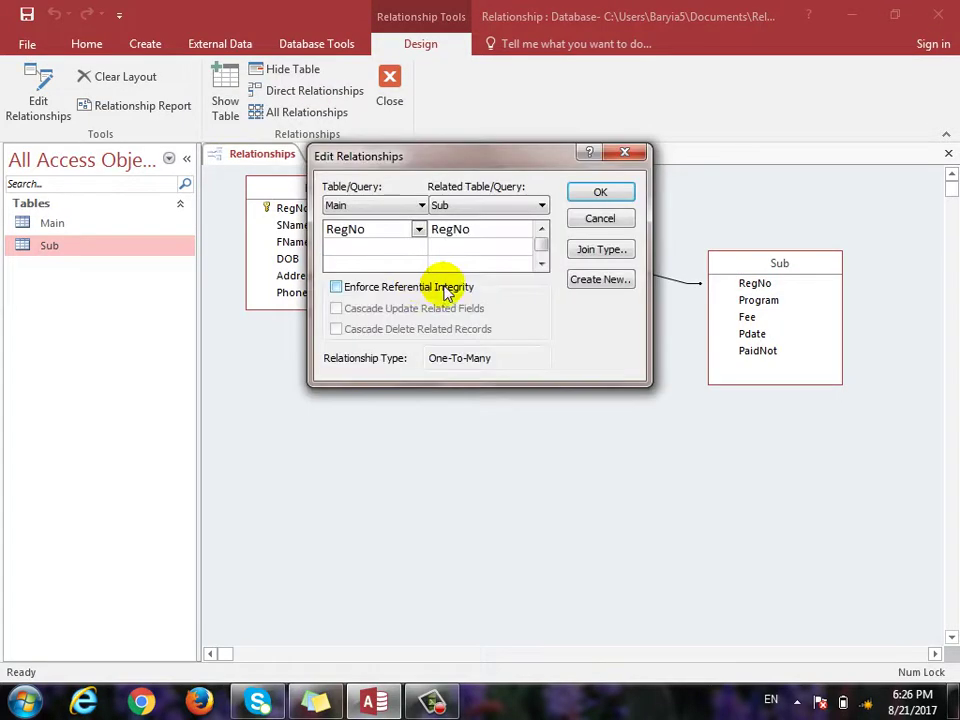
click(424, 287)
click(604, 189)
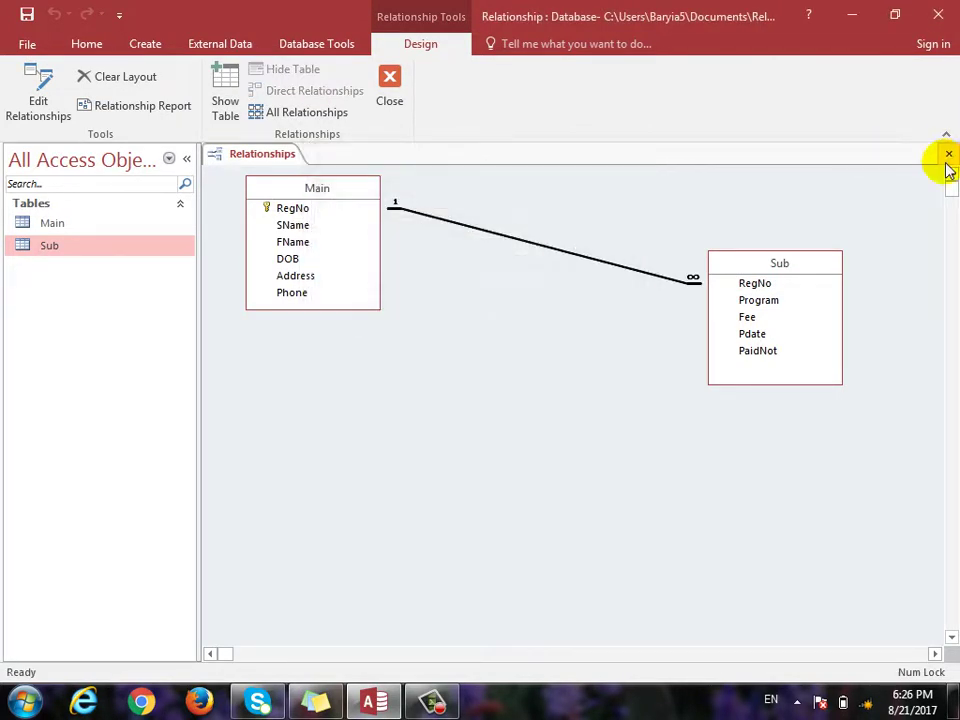
click(948, 153)
Step: Try saving a new Sub row with RegNo 7, dismiss the related-record error, and undo it
double_click(69, 222)
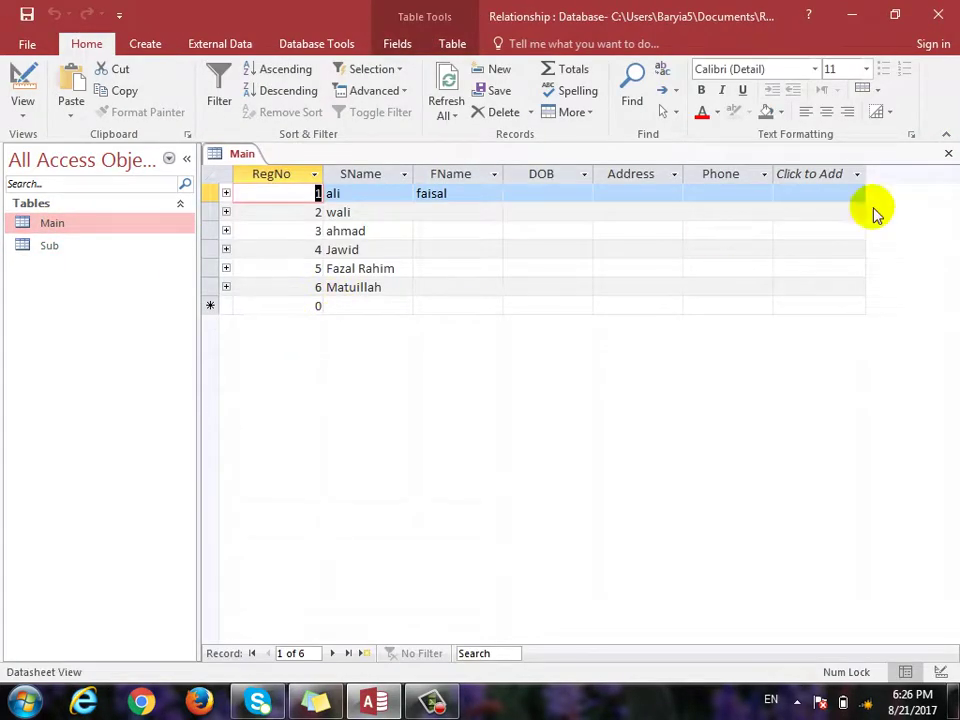
click(948, 153)
double_click(42, 246)
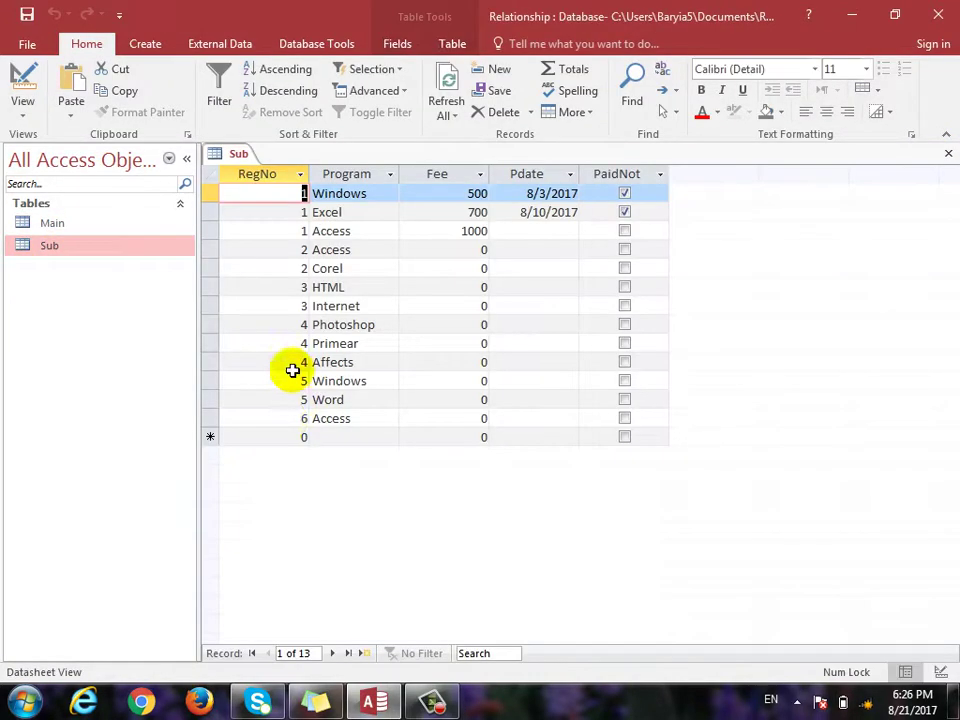
click(291, 440)
text(7)
key(Down)
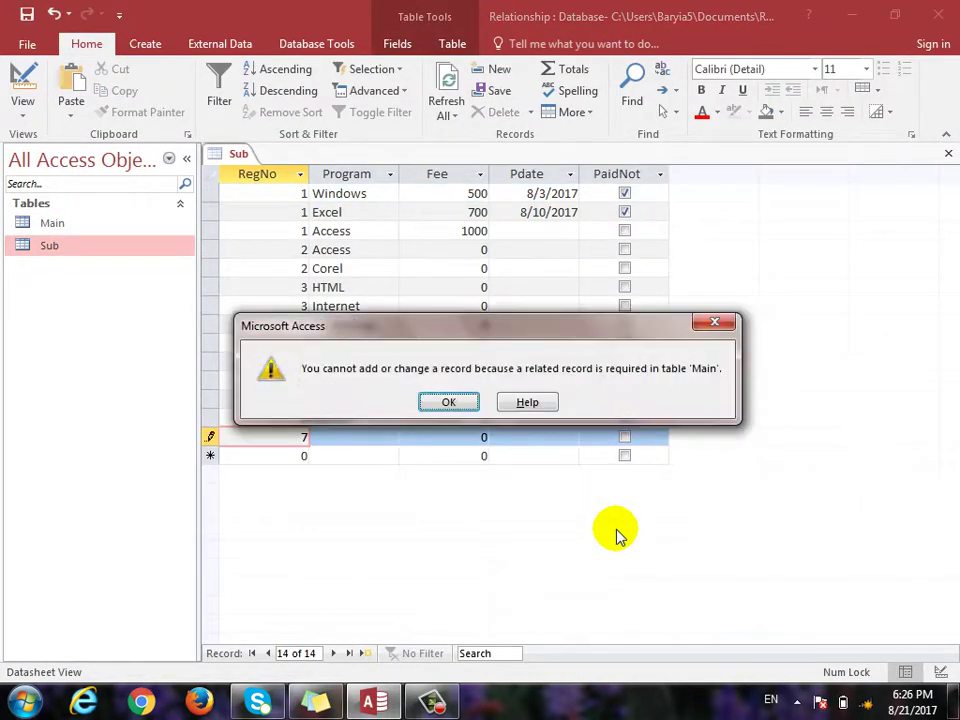
key(Return)
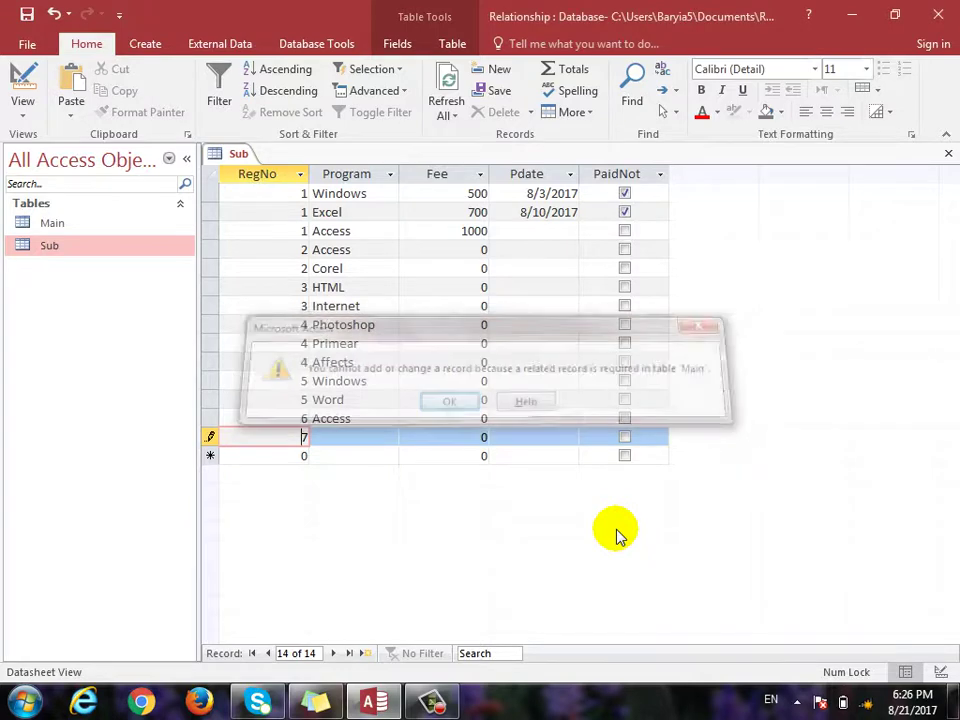
key(Escape)
Step: Retry the RegNo 7 row, get the same error, cancel it, close Sub and reopen Main
click(433, 702)
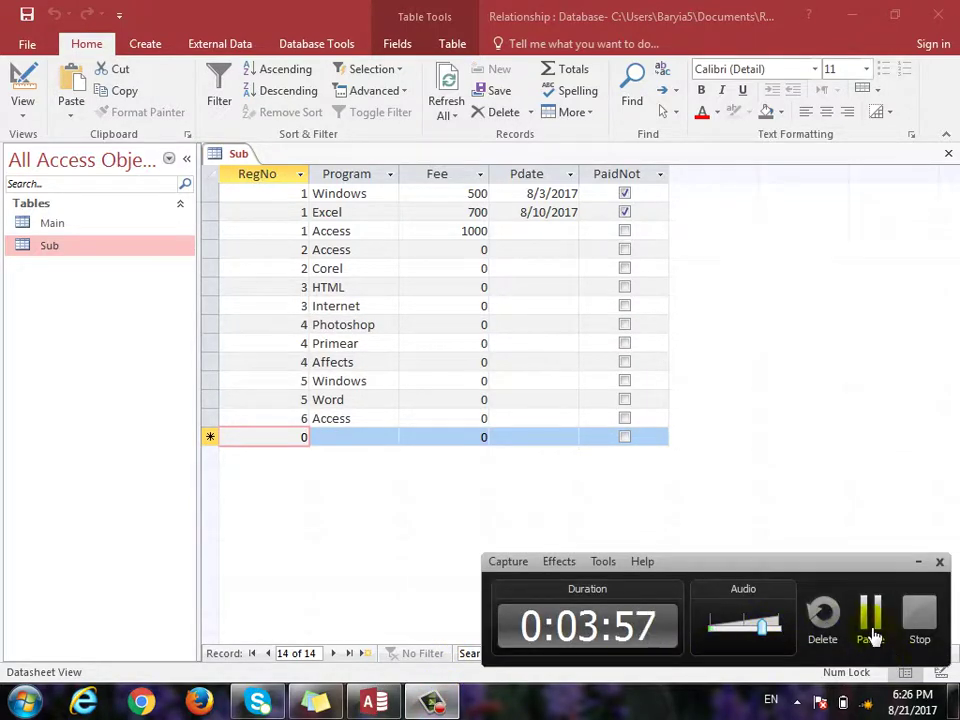
click(869, 645)
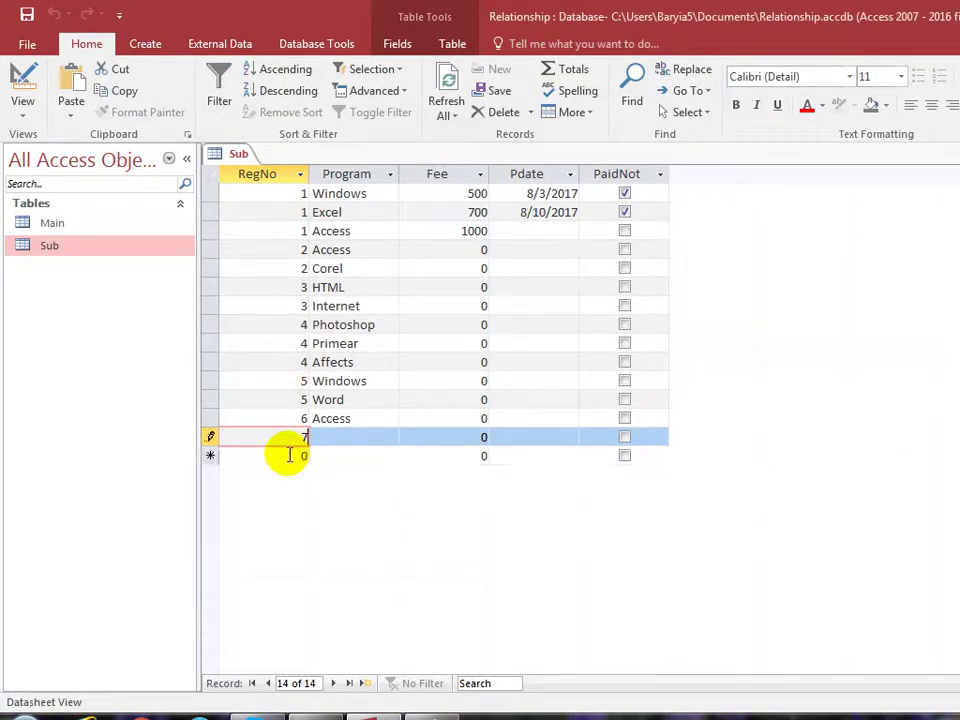
click(289, 455)
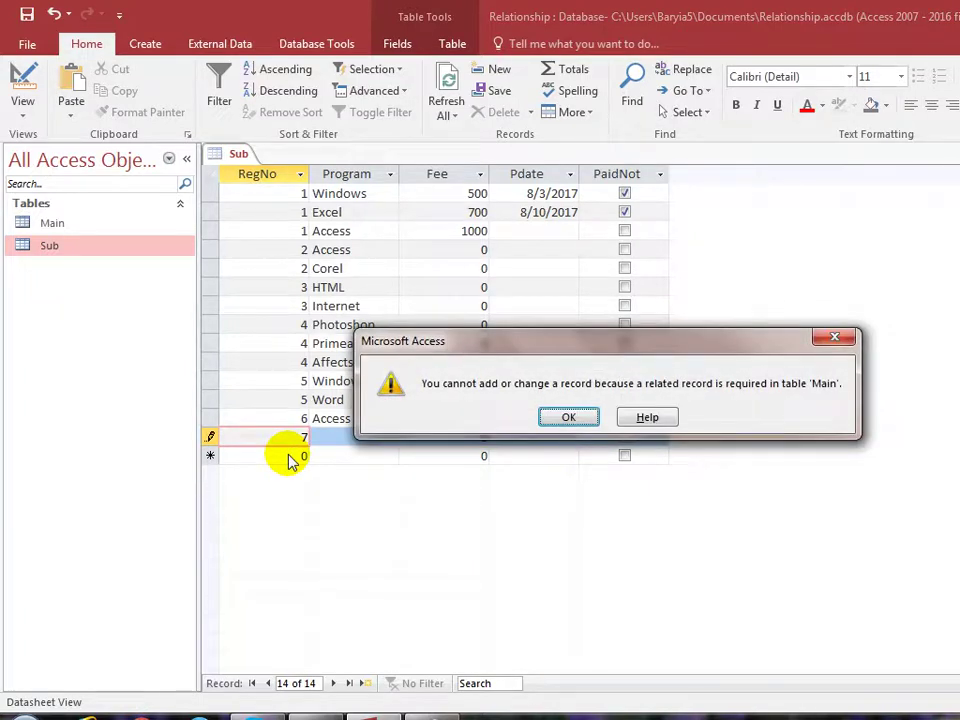
key(Return)
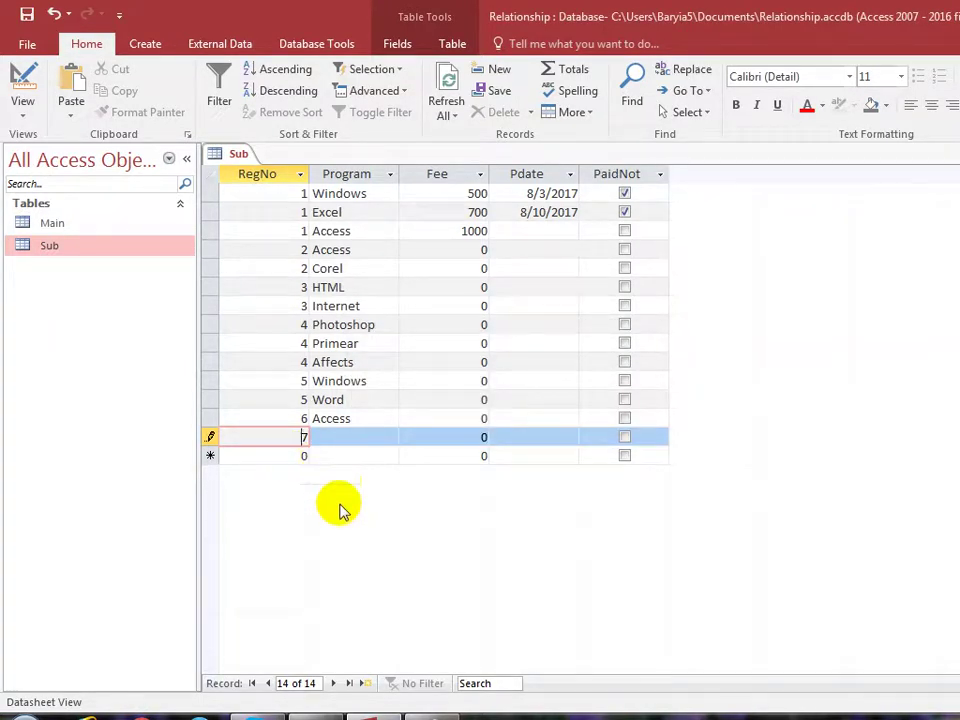
key(Escape)
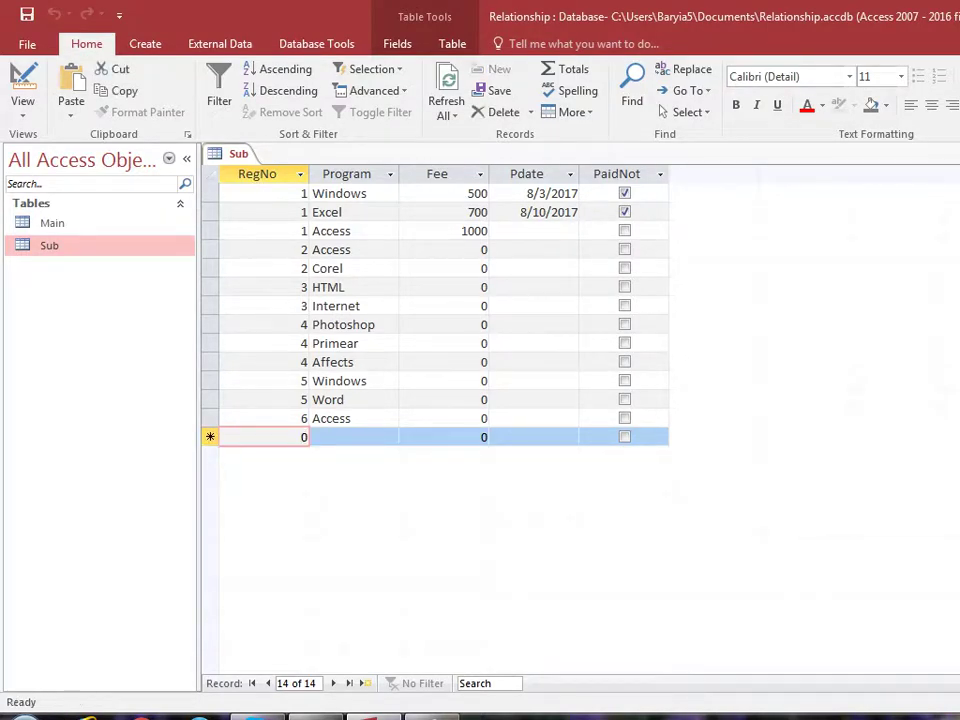
key(ctrl+w)
double_click(53, 226)
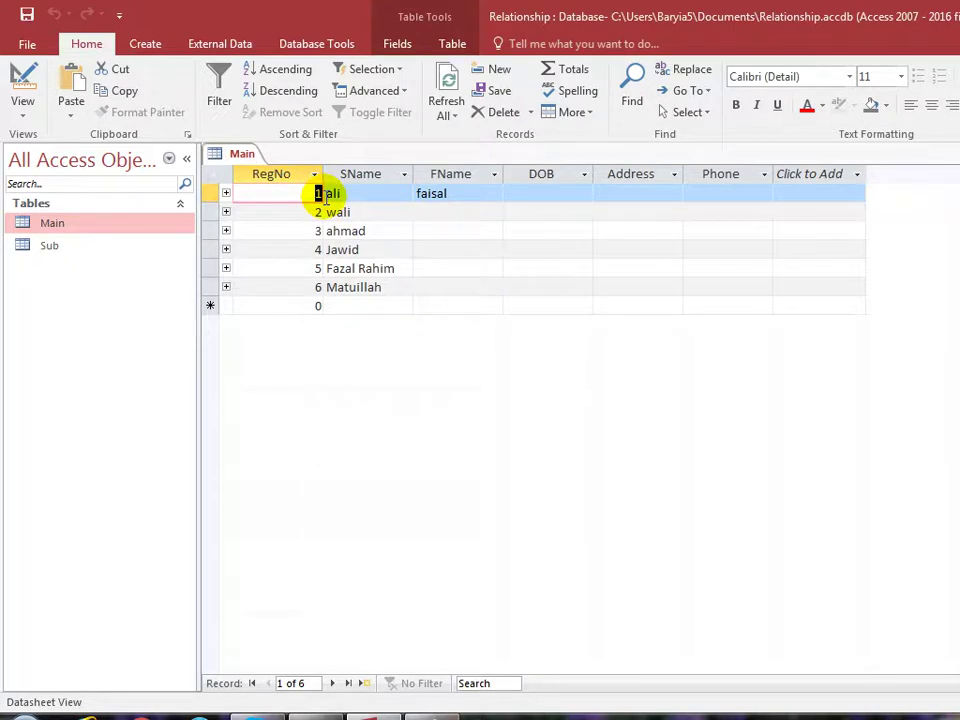
click(227, 194)
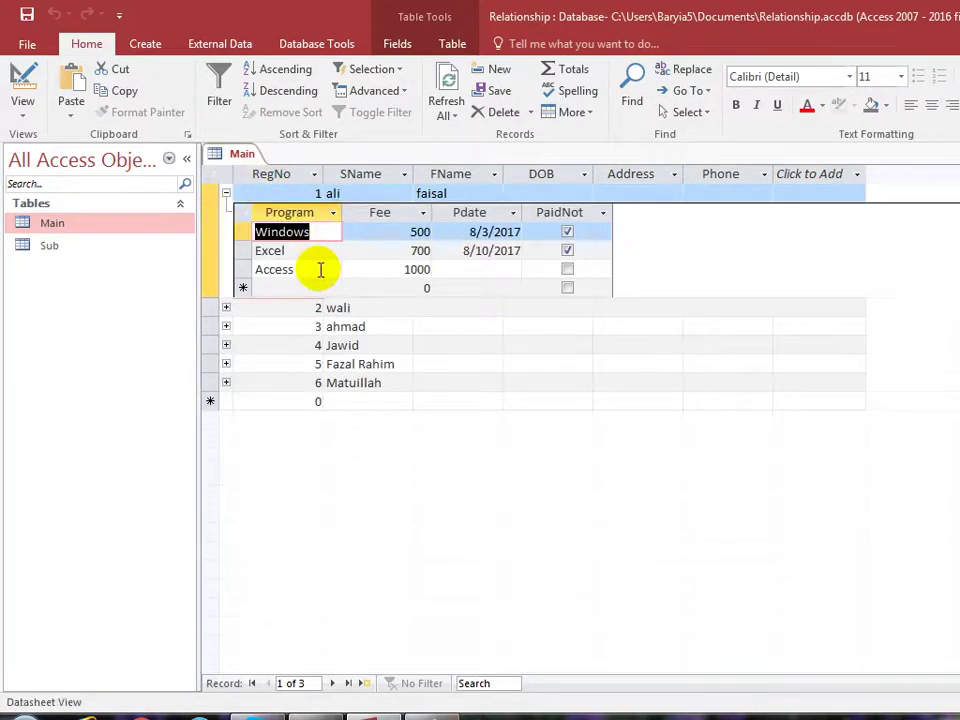
key(ctrl+w)
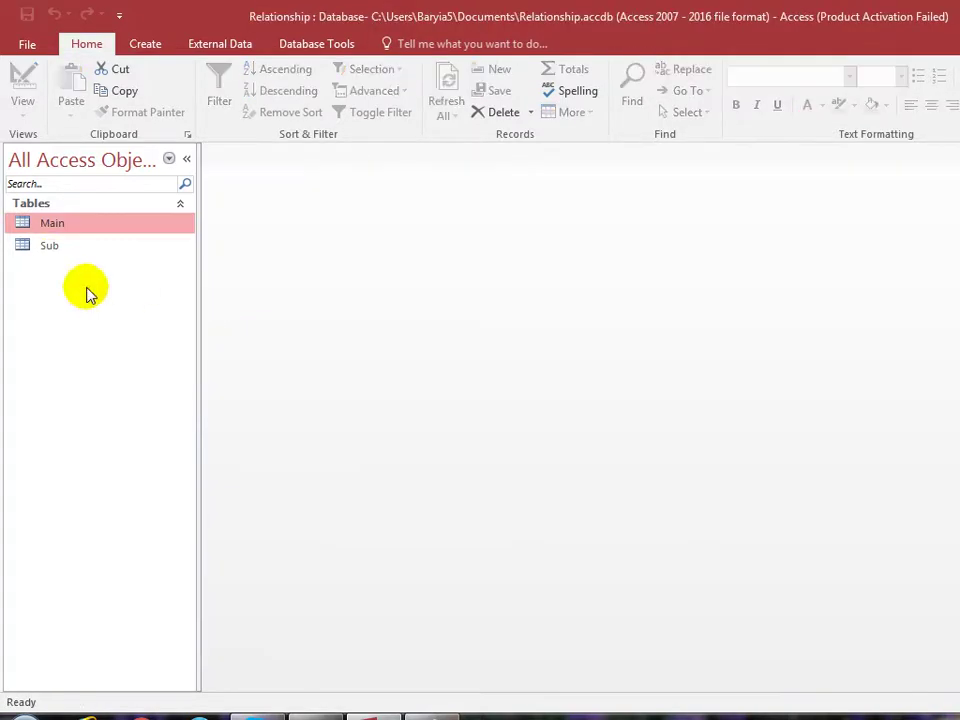
double_click(49, 247)
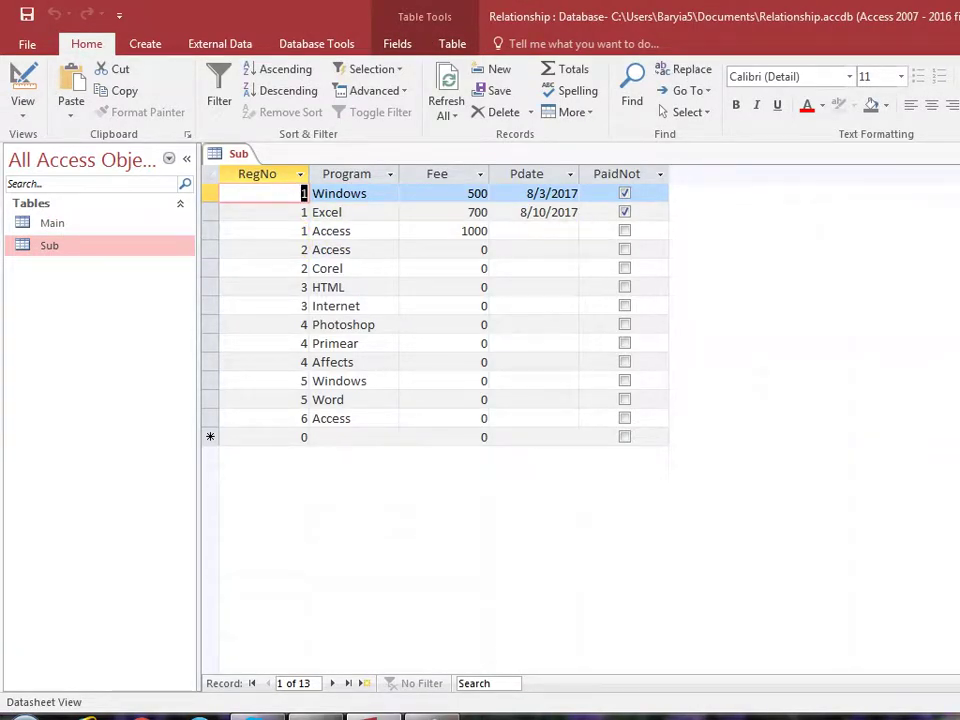
key(ctrl+w)
double_click(32, 222)
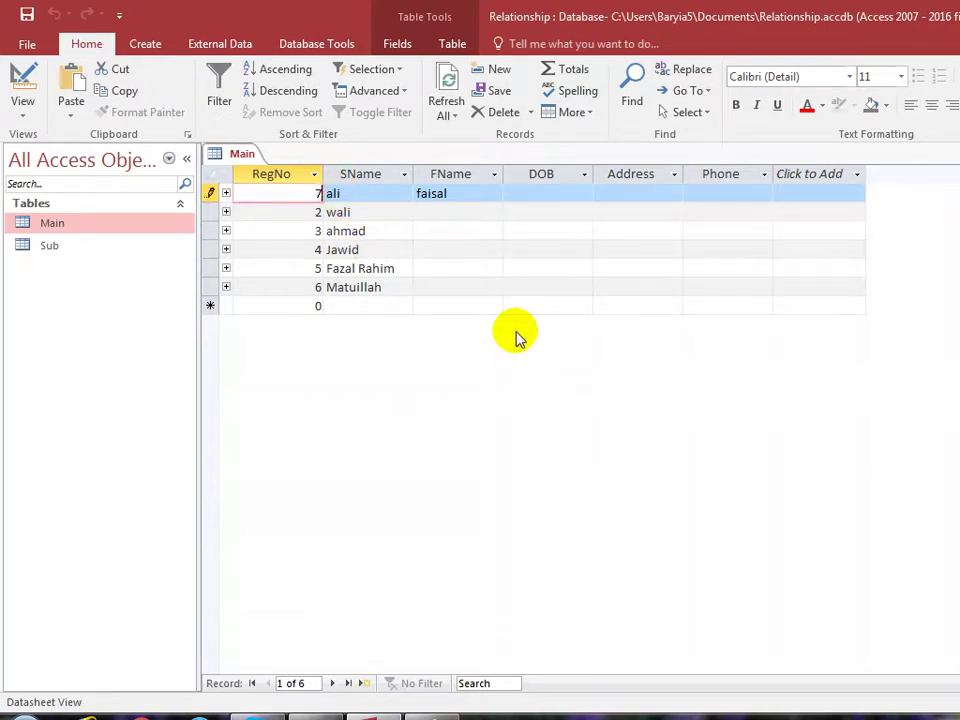
key(Return)
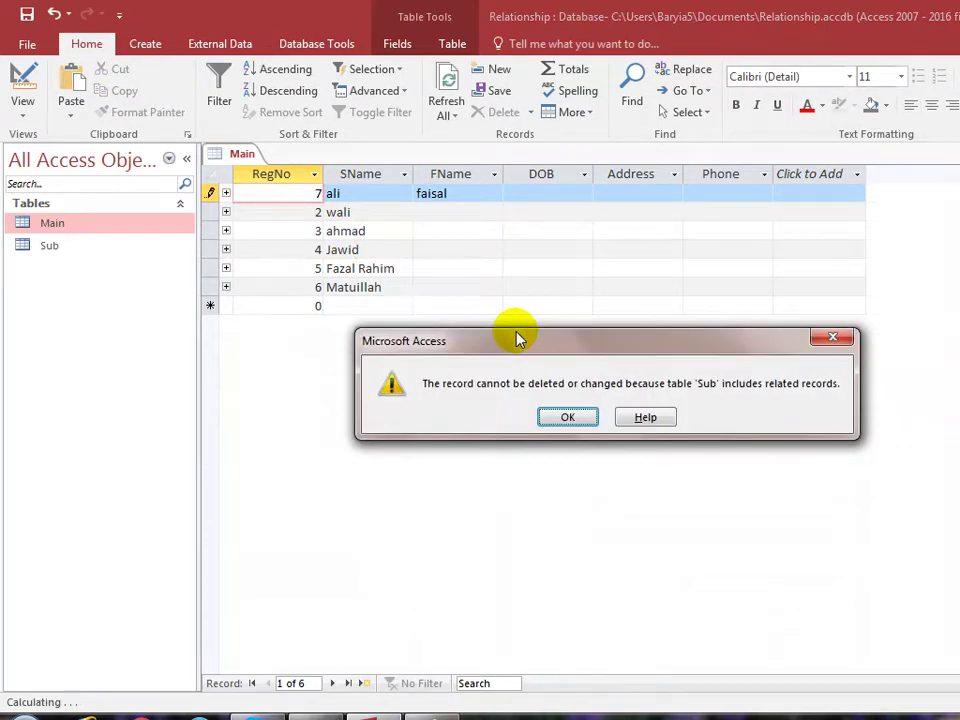
click(570, 418)
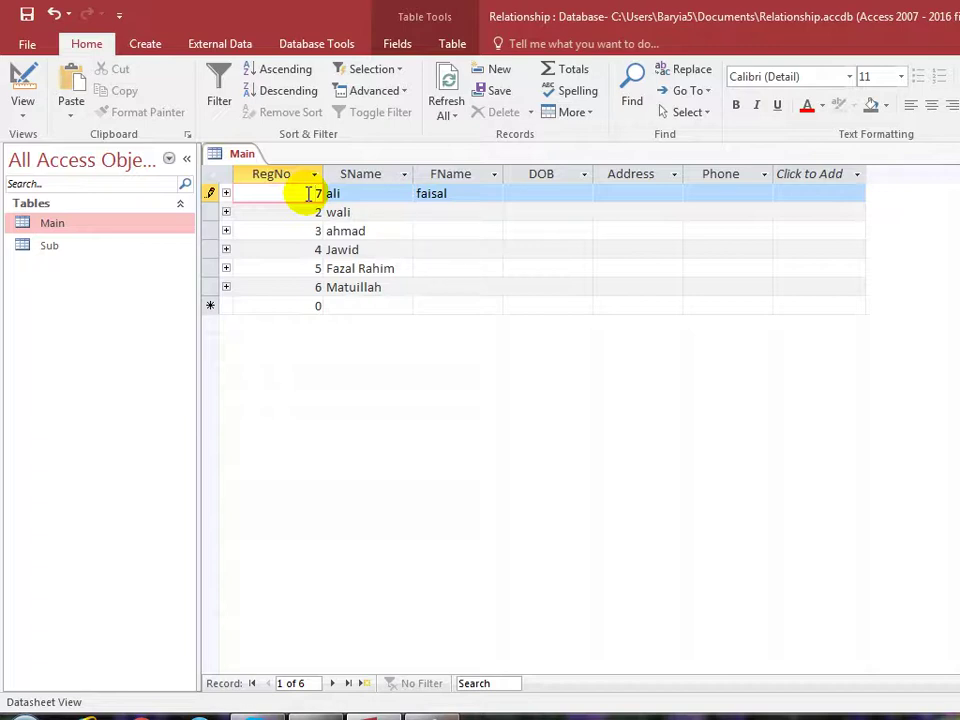
key(Escape)
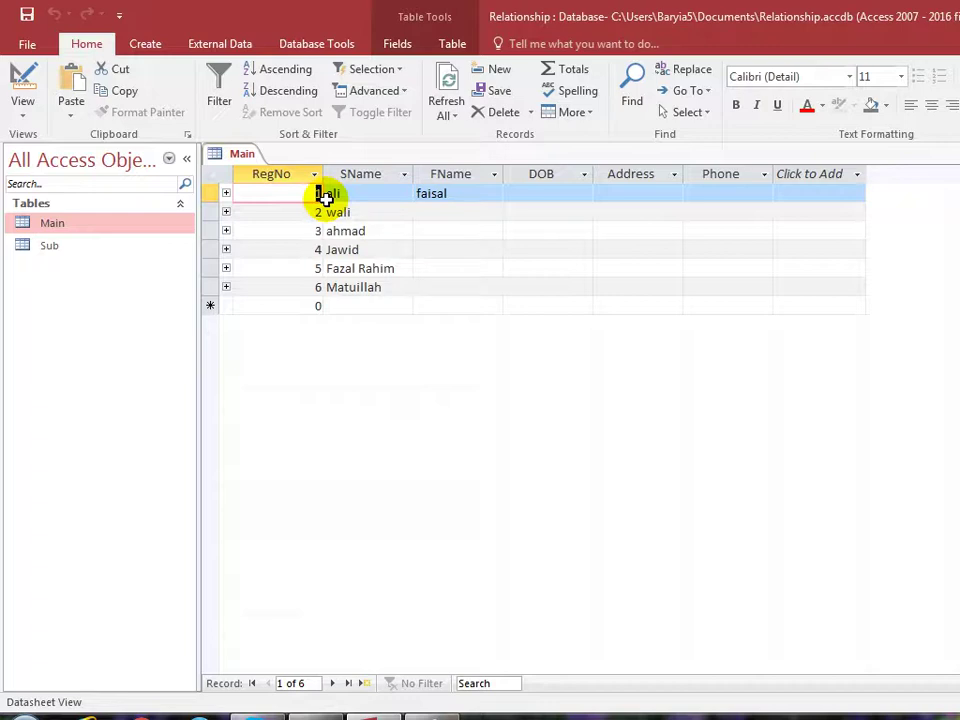
Step: Enable Cascade Update Related Fields on the Main–Sub RegNo relationship
key(ctrl+F4)
click(316, 43)
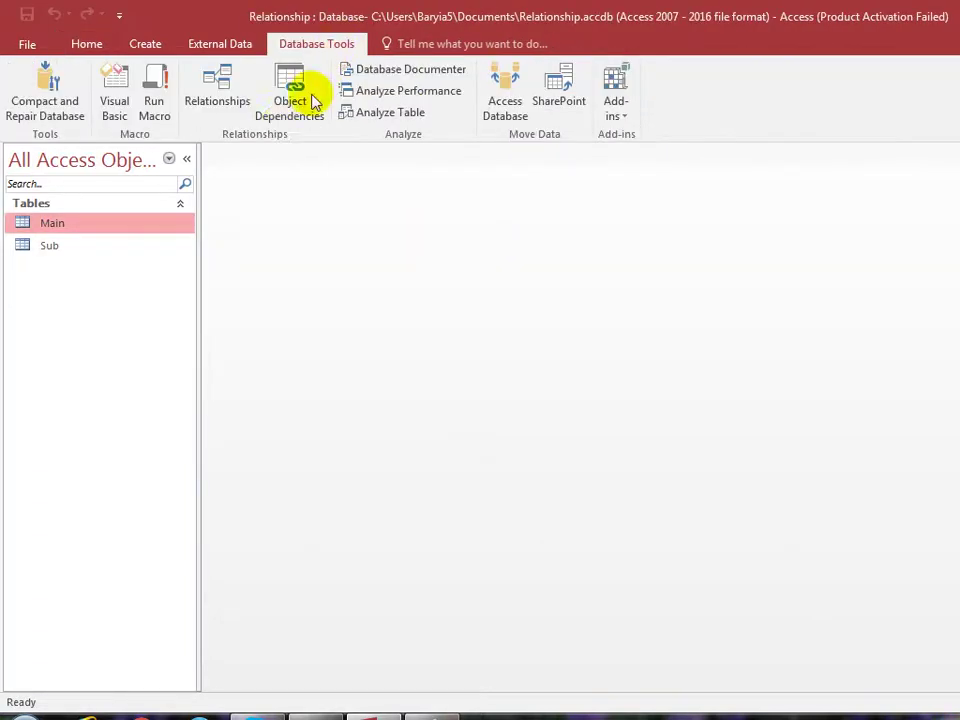
click(222, 100)
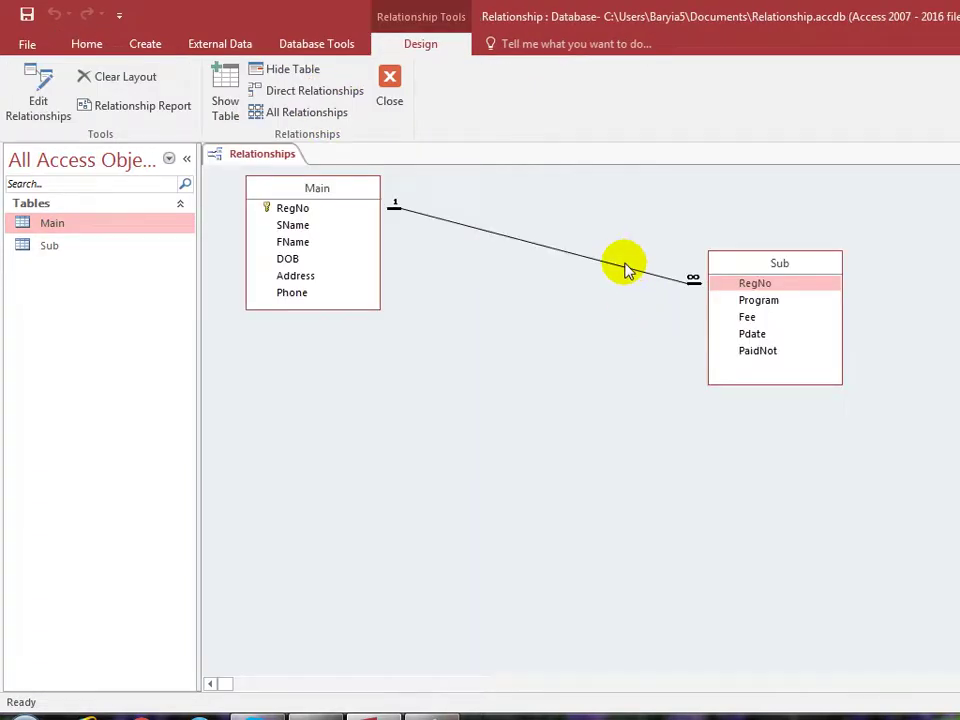
double_click(625, 276)
click(718, 228)
double_click(628, 276)
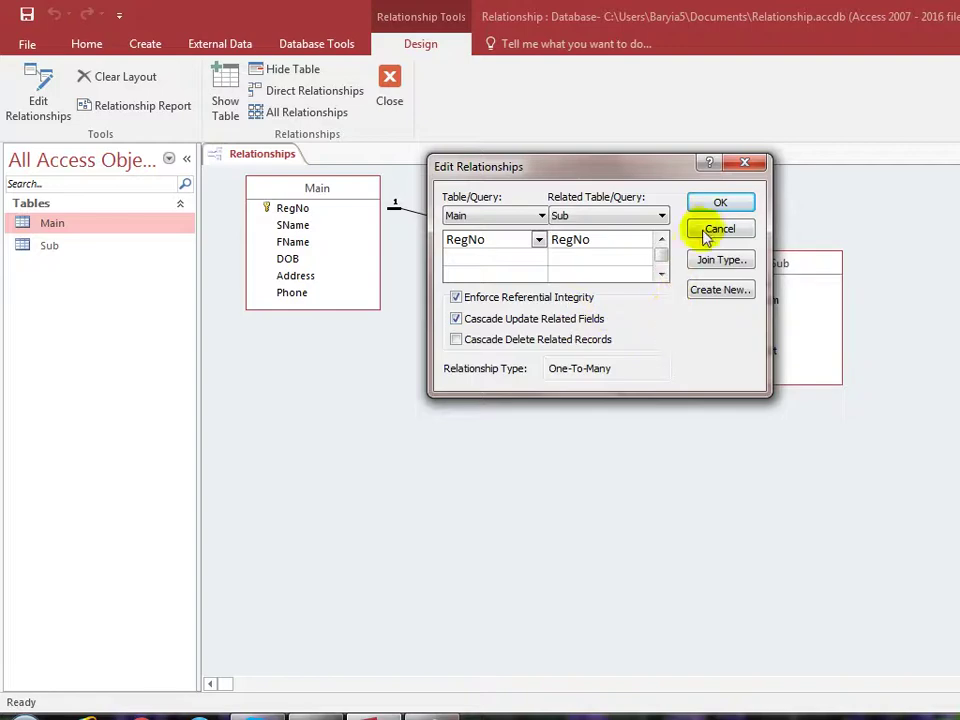
click(720, 203)
key(ctrl+w)
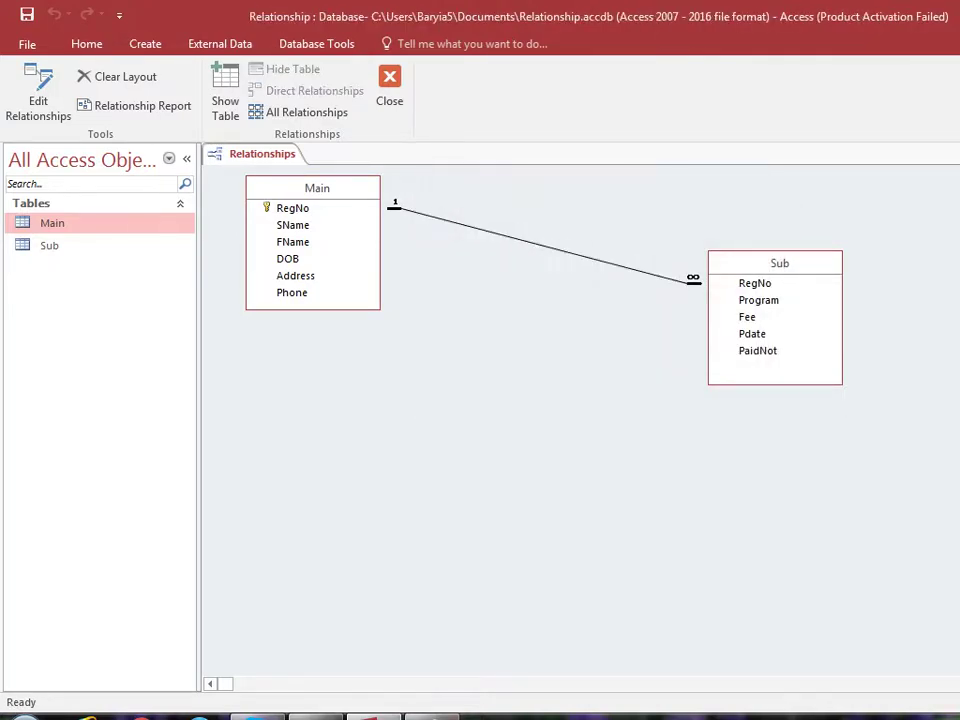
Step: Change the first Main record's RegNo from 1 to 7 and save it
double_click(45, 224)
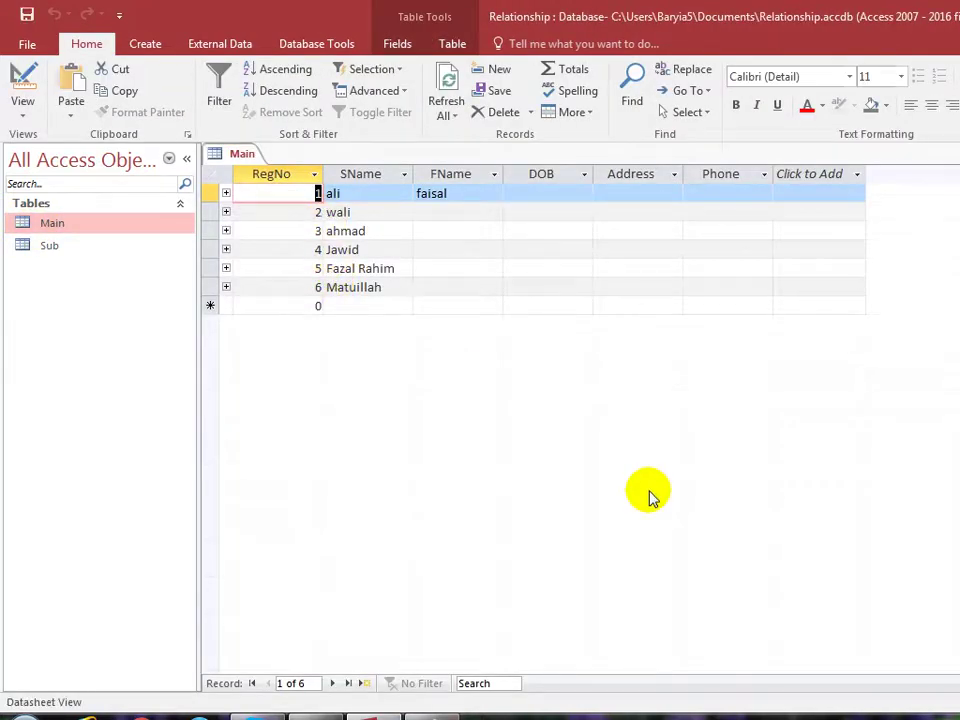
key(Down)
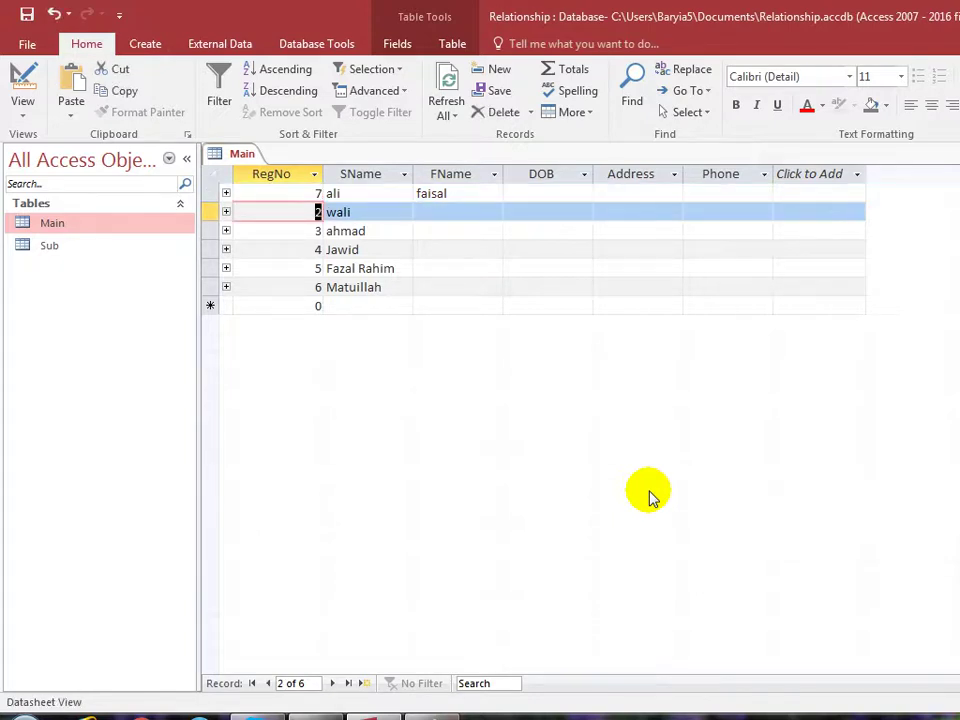
key(ctrl+w)
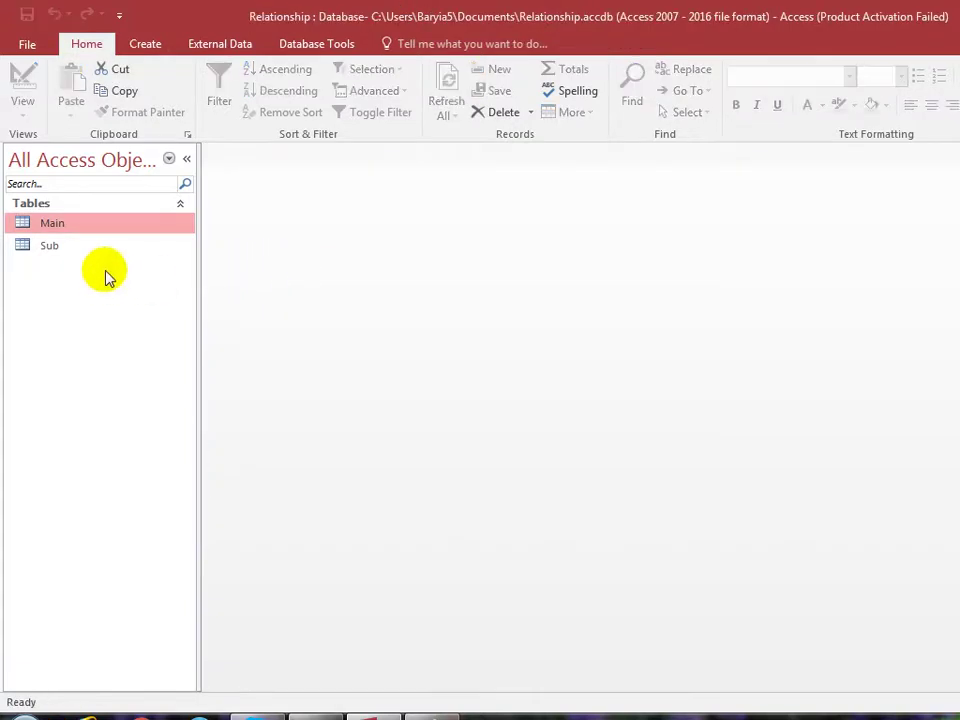
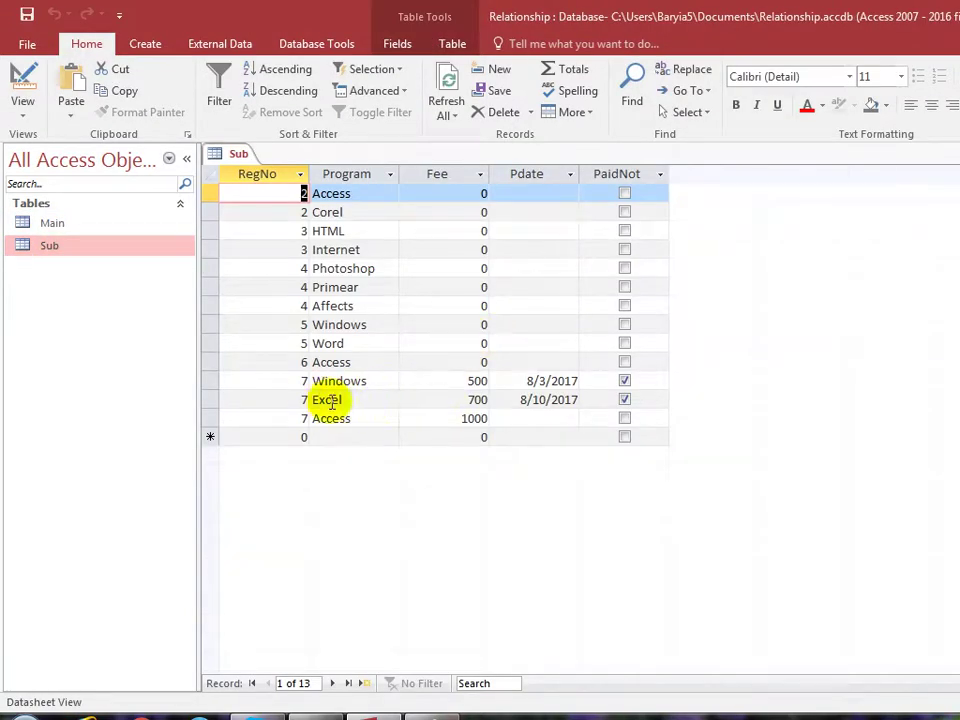
Step: Review RegNo 7's three Sub rows with fees 500, 700 and 1000
click(302, 398)
Step: Change Main's RegNo 7 to 1 and confirm the Sub rows now show RegNo 1
click(304, 418)
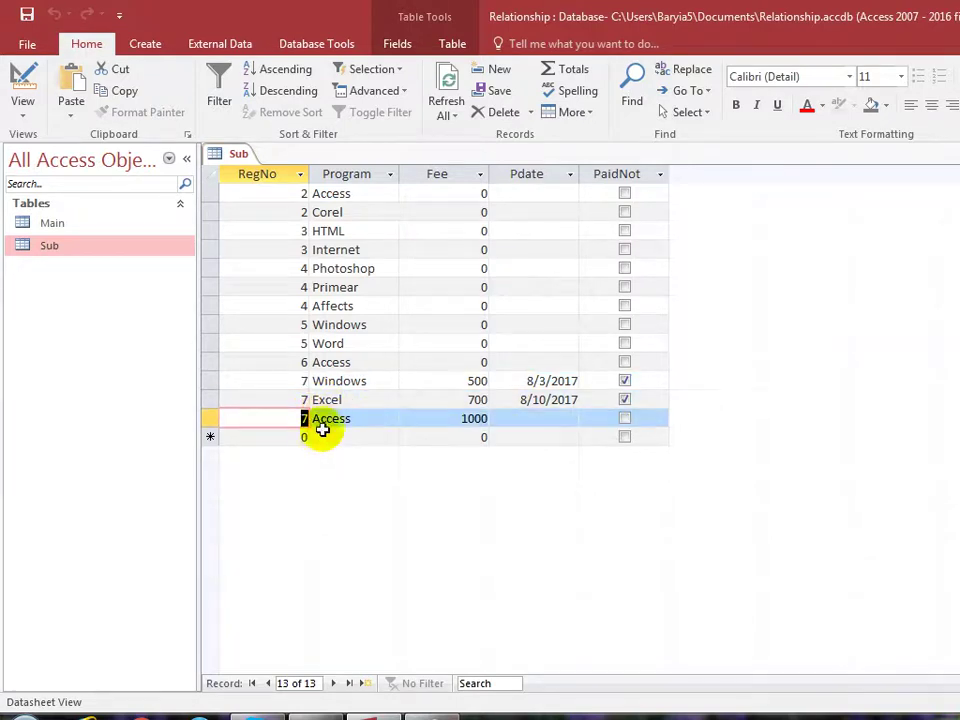
key(ctrl+w)
double_click(86, 225)
key(Down)
key(Down)
key(Down)
key(Down)
key(Down)
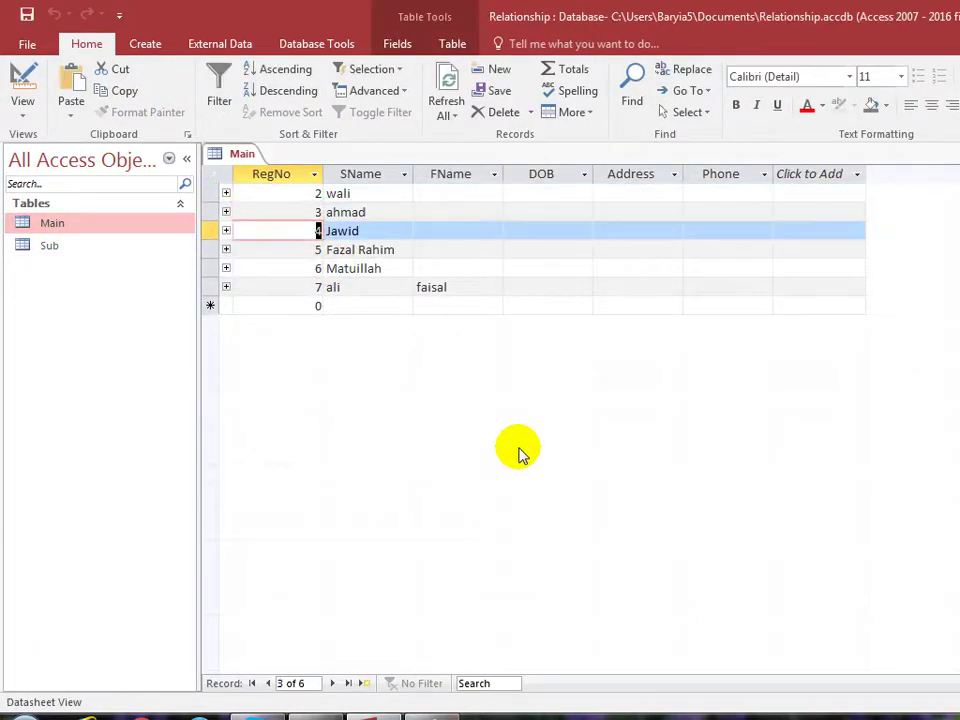
text(1)
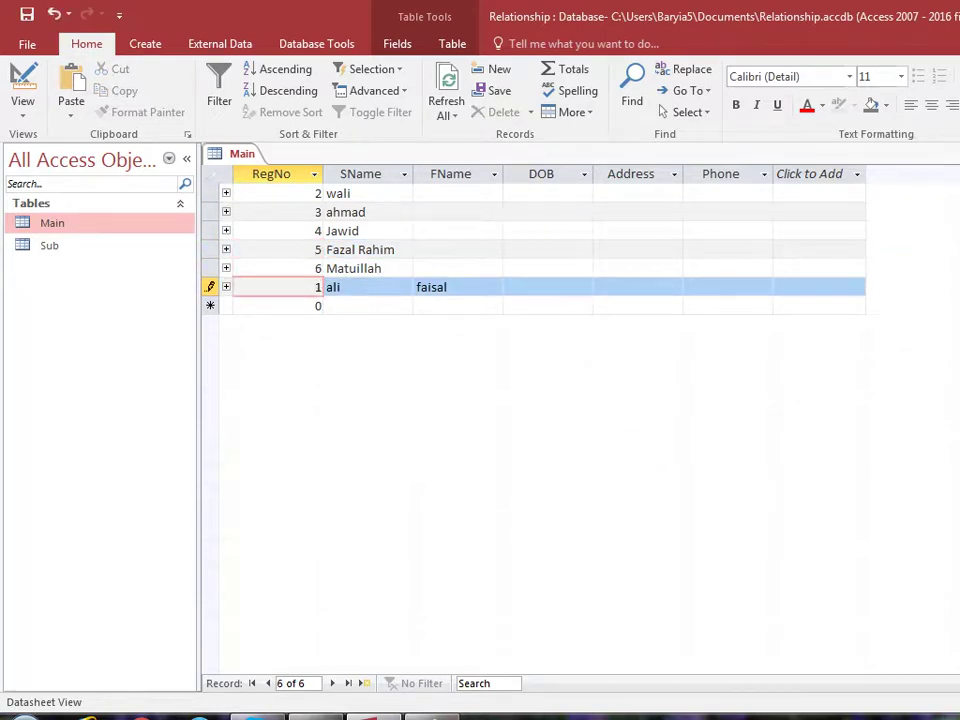
key(ctrl+w)
double_click(30, 246)
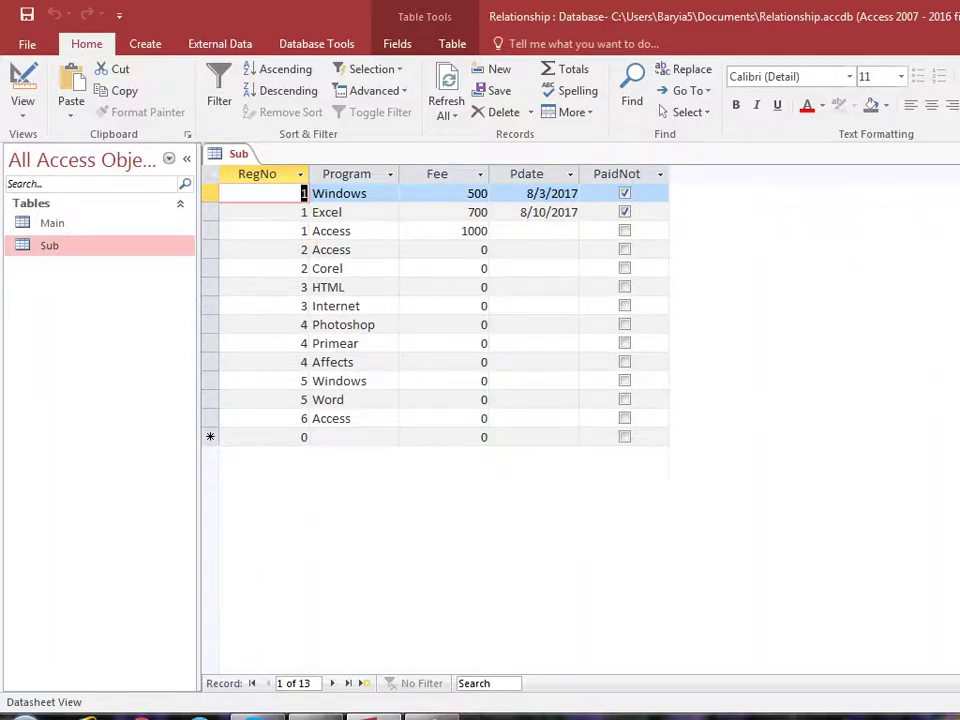
key(ctrl+w)
Step: Try deleting Main's record 1, accept the related-records error, and view its subdatasheet
double_click(39, 221)
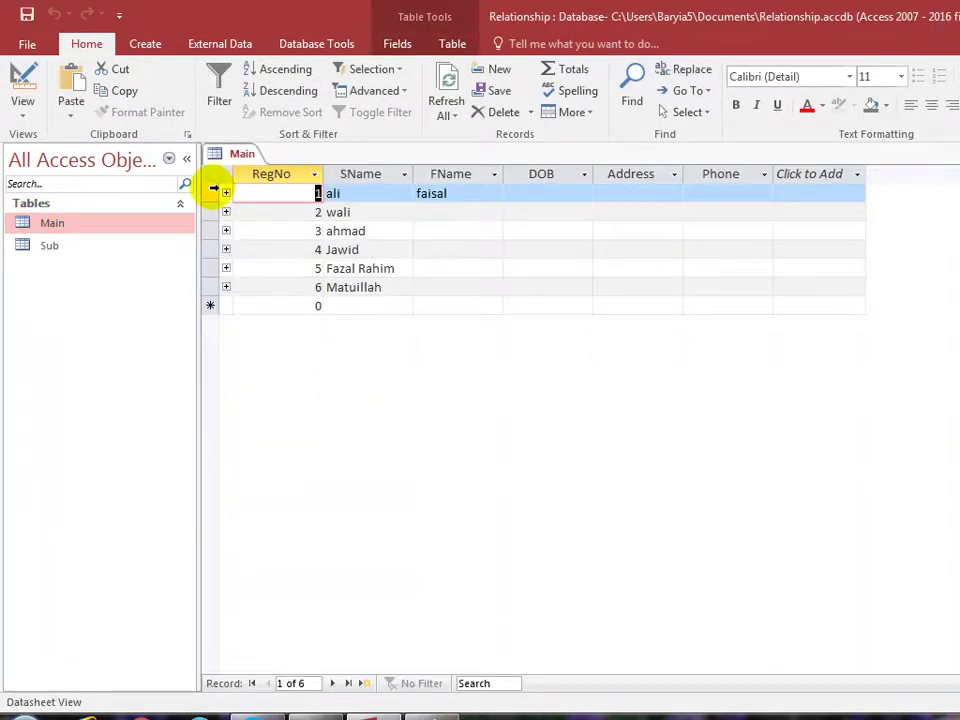
click(213, 190)
right_click(213, 191)
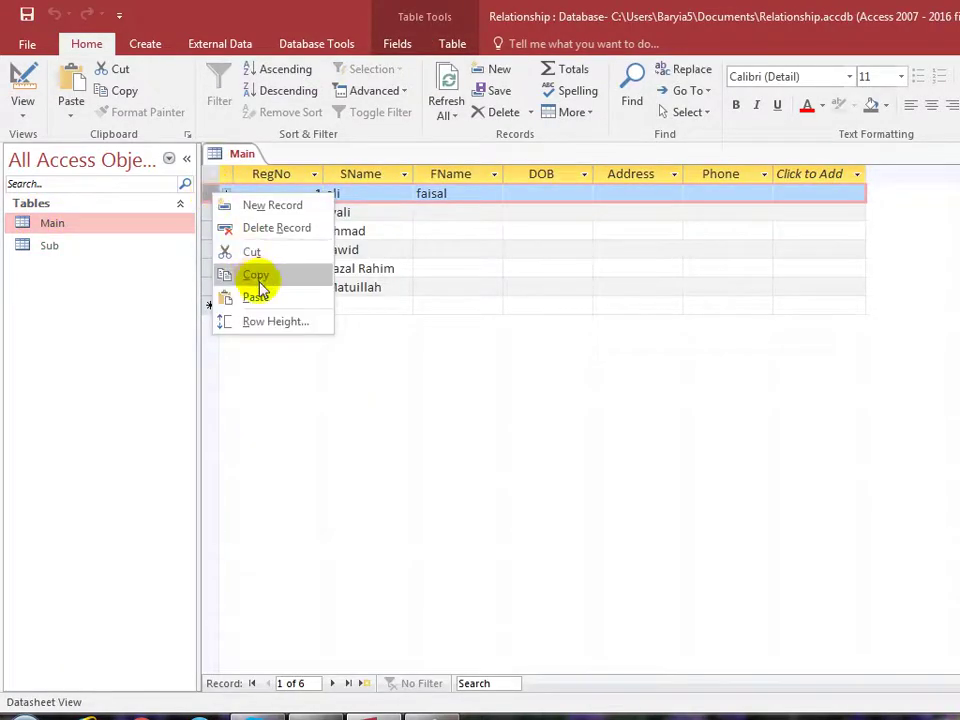
click(290, 227)
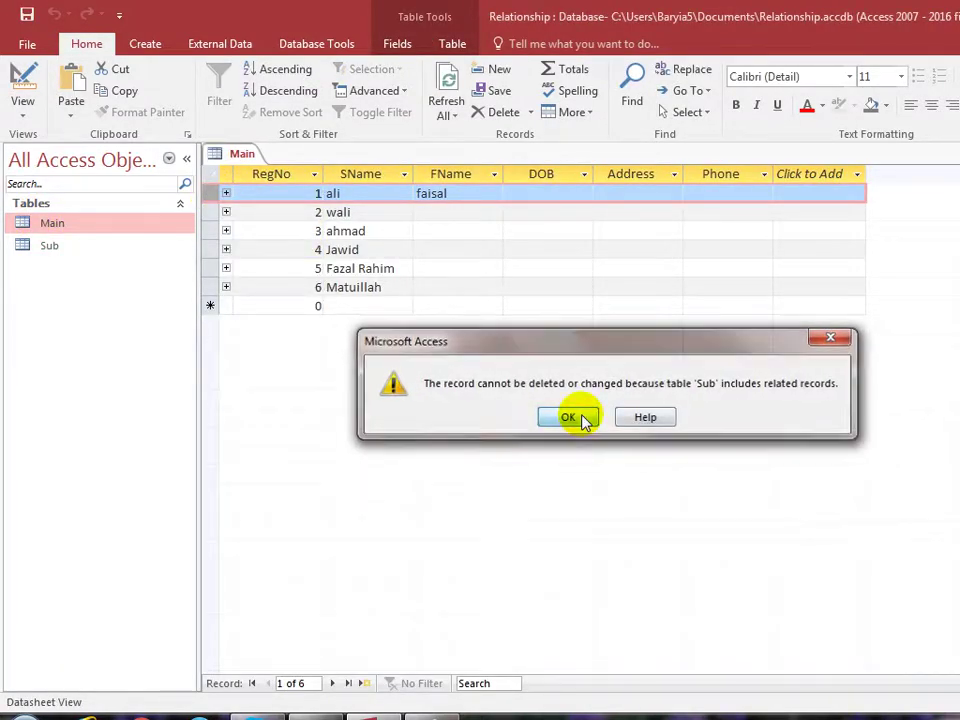
click(568, 417)
click(311, 196)
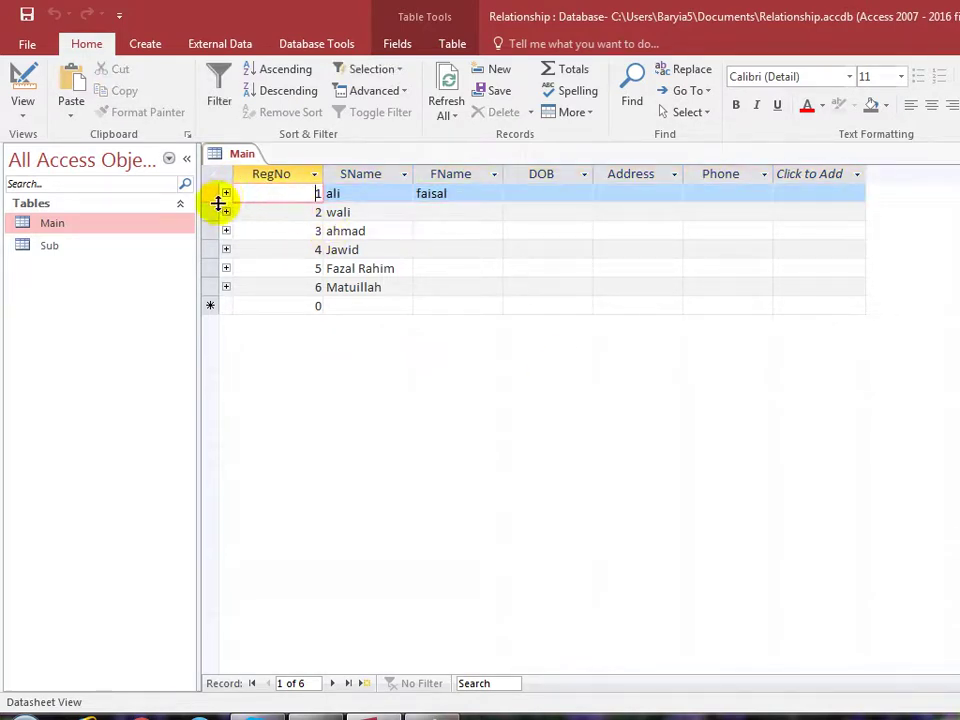
click(225, 195)
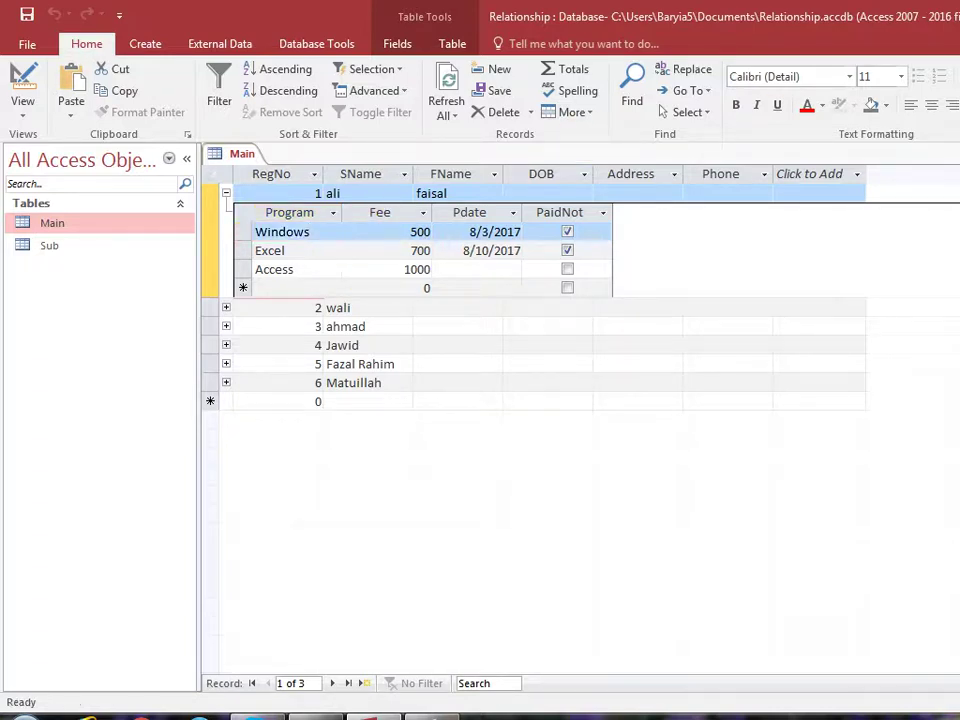
key(ctrl+w)
click(345, 46)
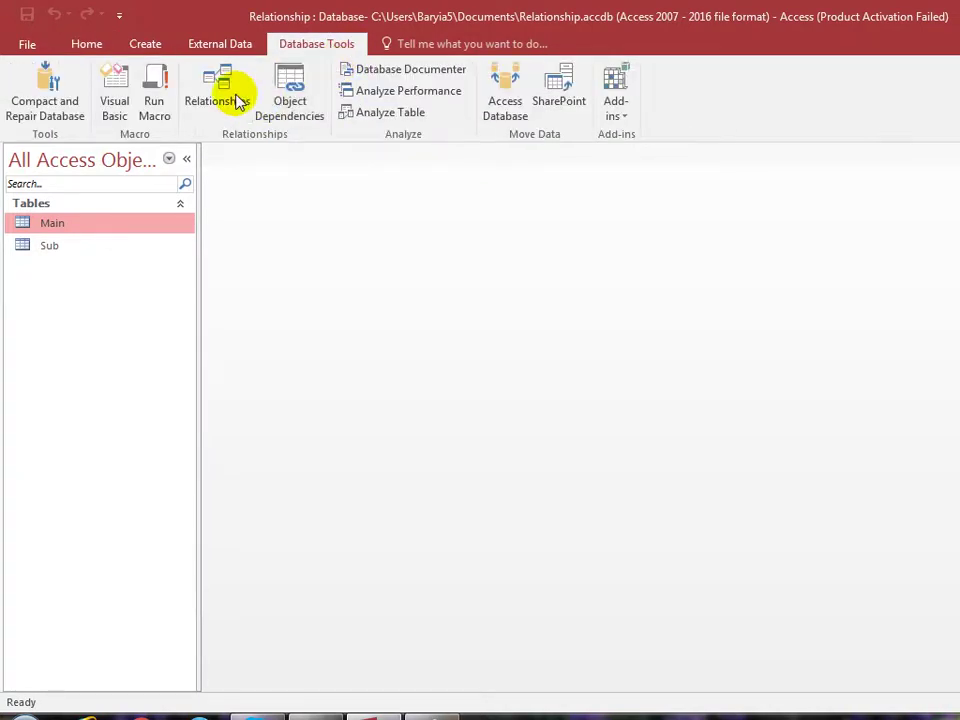
Step: Turn on Cascade Delete Related Records for the Main–Sub relationship
click(236, 95)
double_click(426, 214)
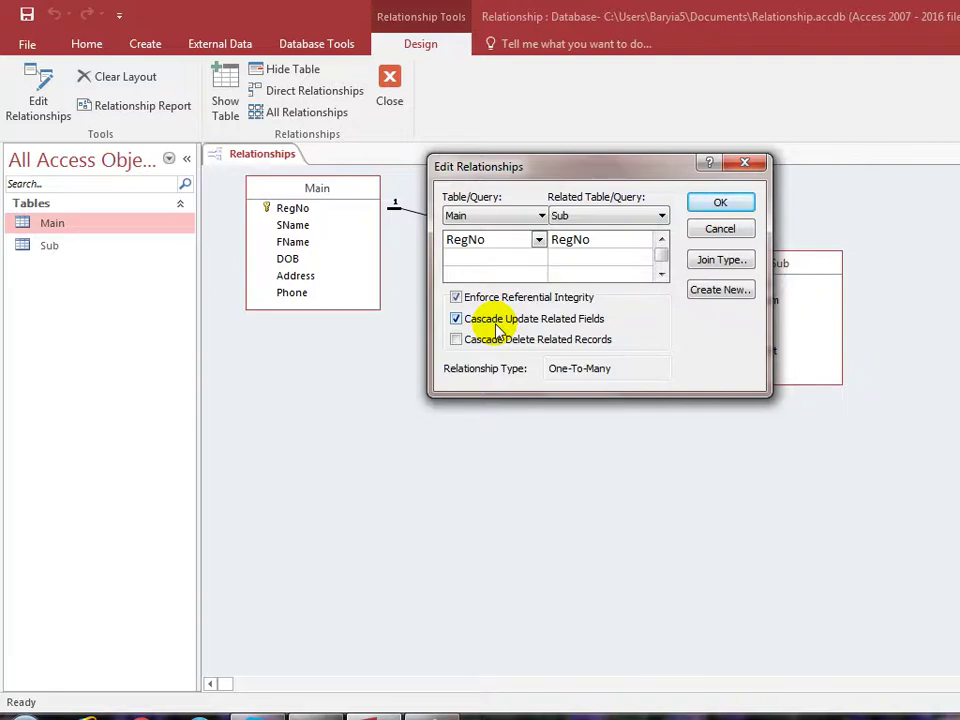
click(492, 340)
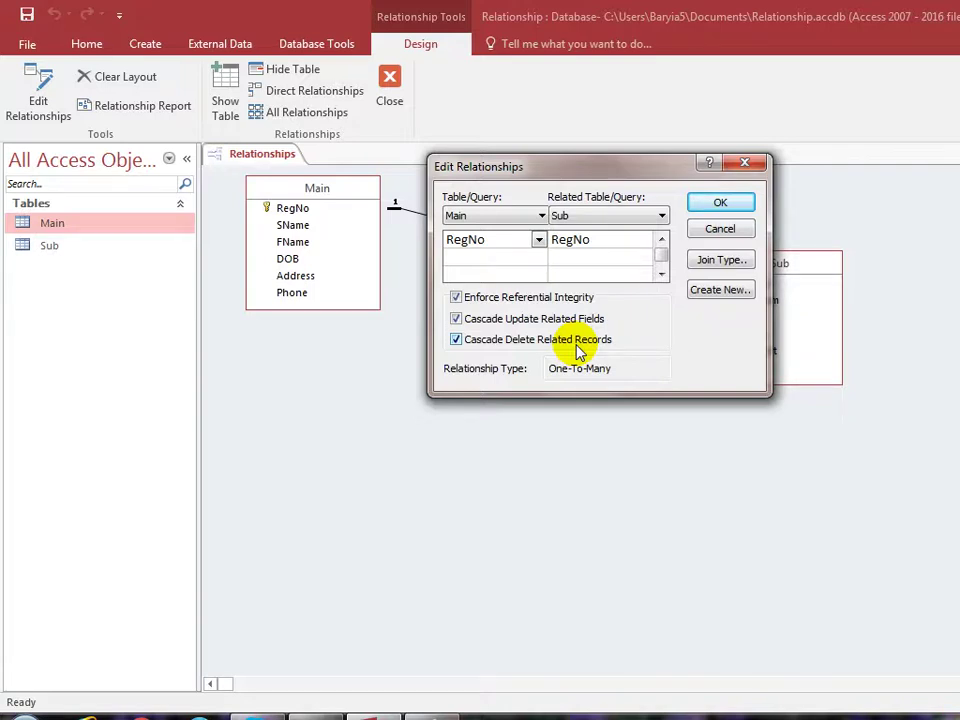
click(740, 204)
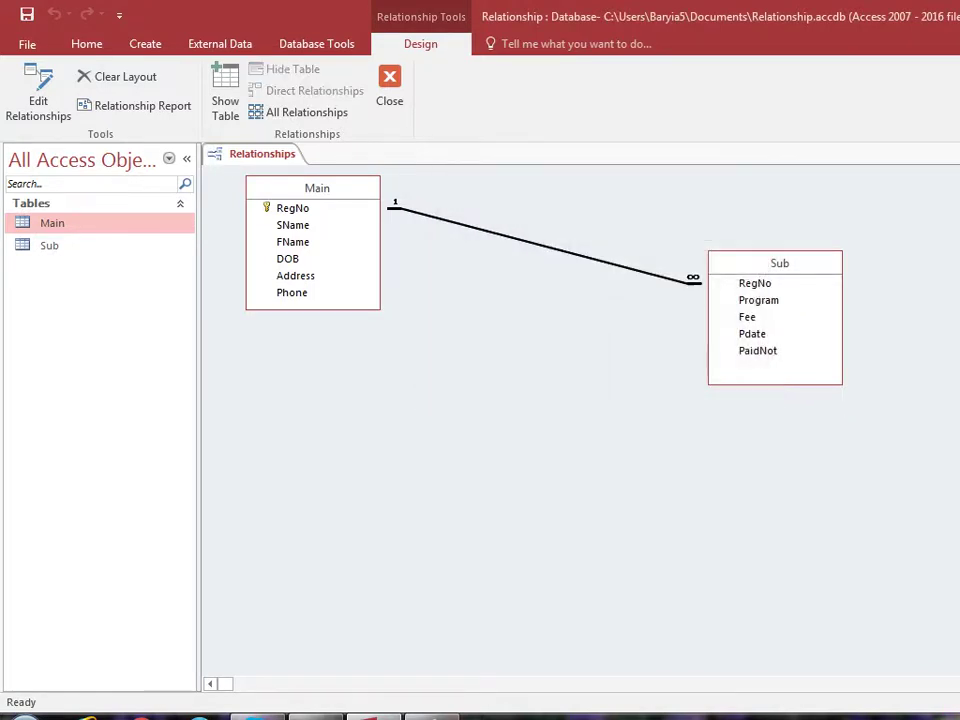
key(ctrl+w)
Step: Delete Main's record 1 and confirm Sub drops to 10 records
double_click(49, 226)
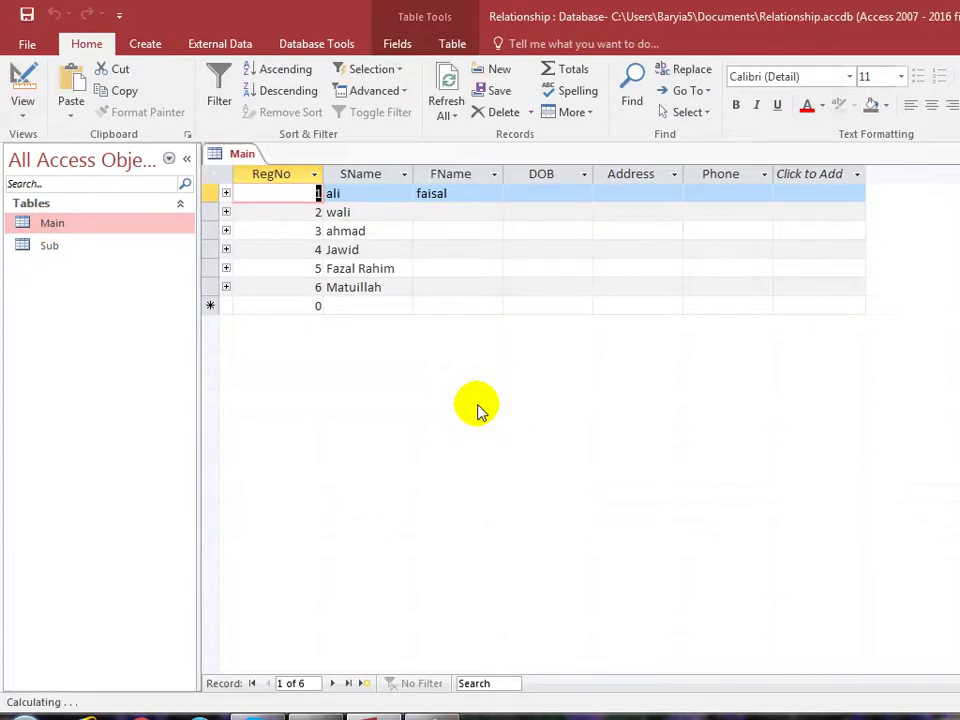
click(209, 192)
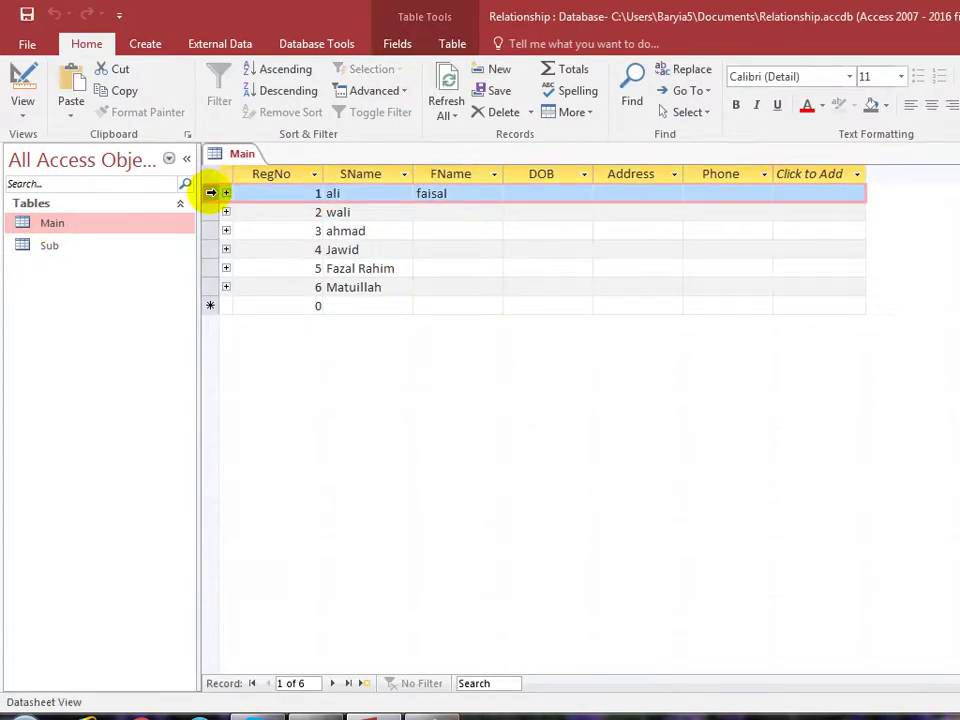
key(Delete)
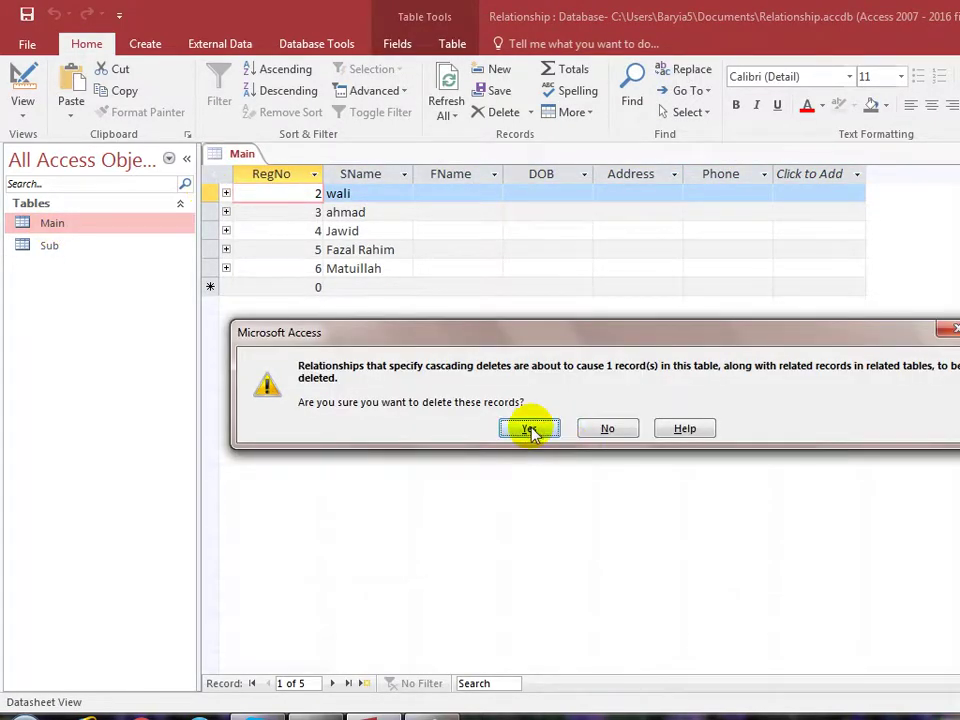
click(530, 429)
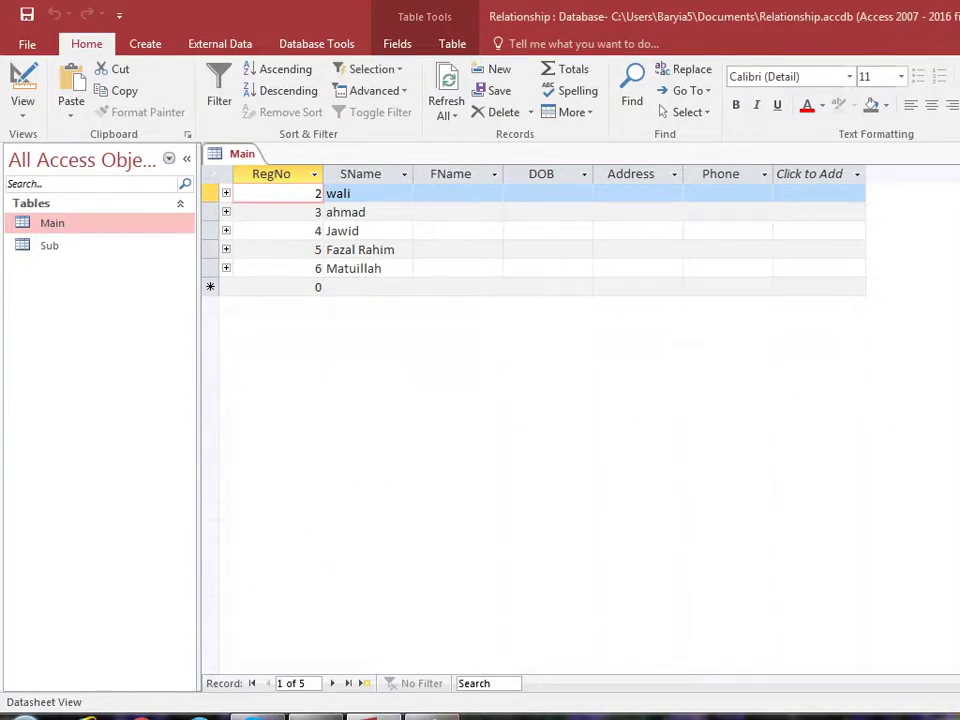
key(ctrl+w)
double_click(47, 246)
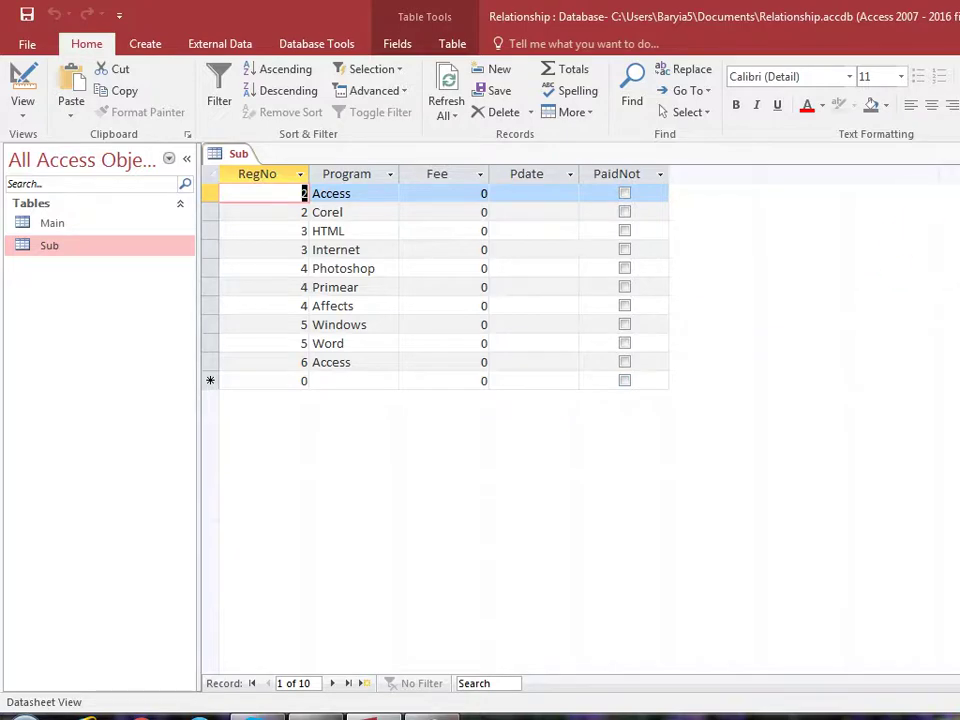
key(ctrl+w)
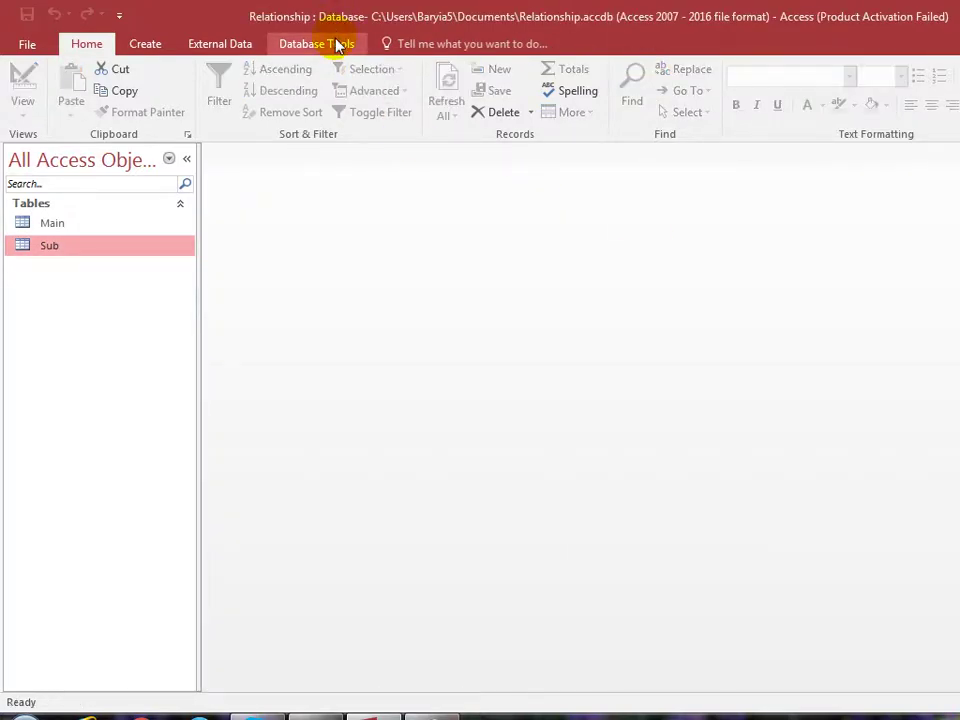
Step: Untick Enforce Referential Integrity on the Main–Sub join and close Relationships
click(336, 43)
click(215, 95)
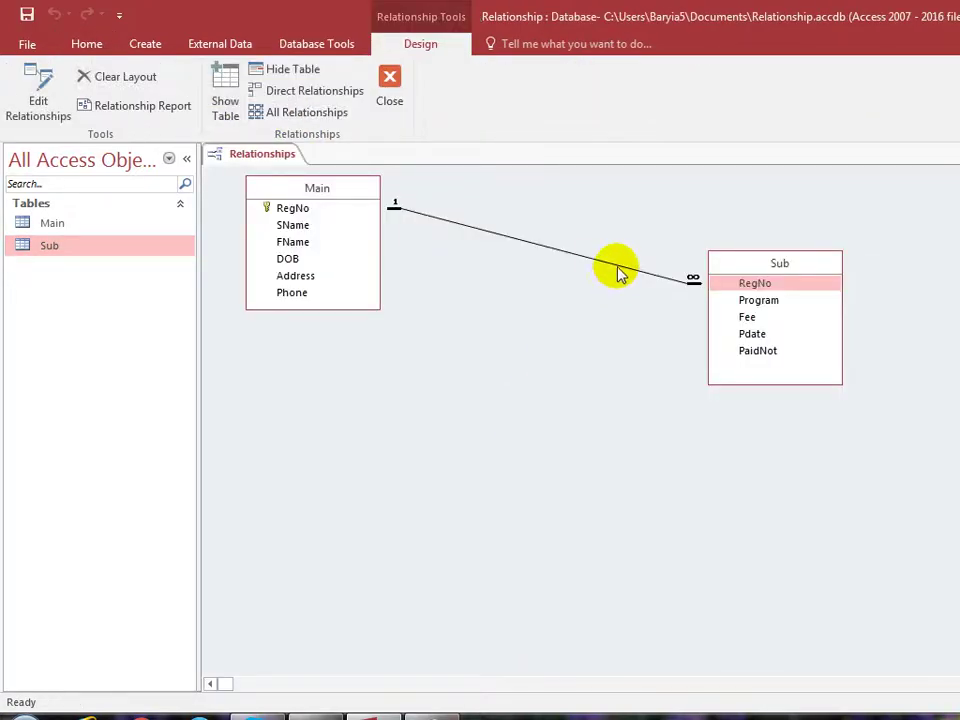
double_click(619, 272)
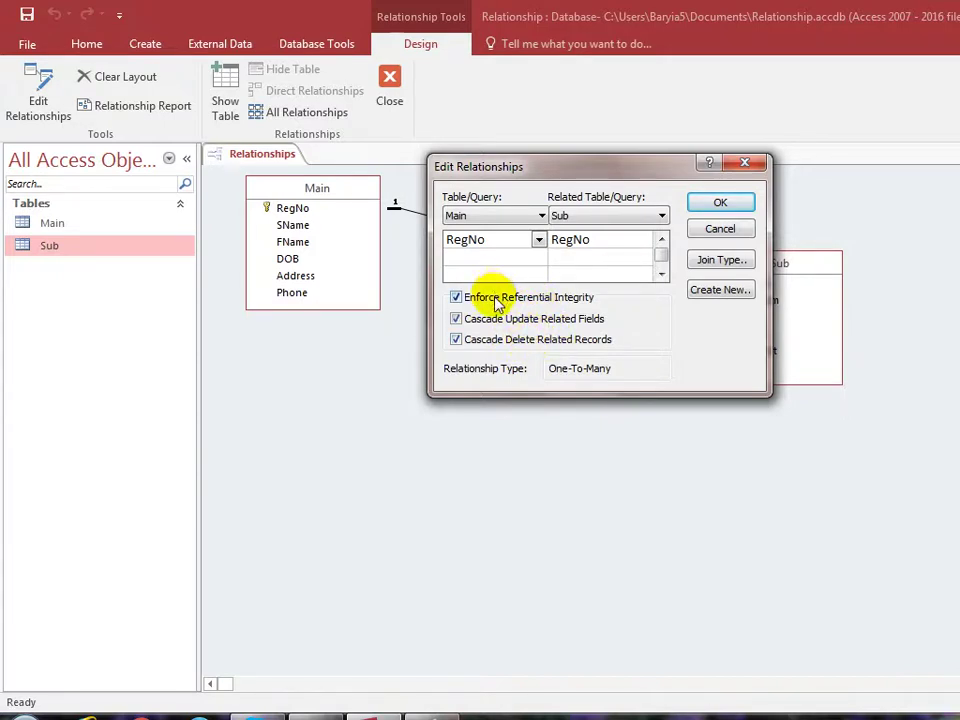
click(495, 301)
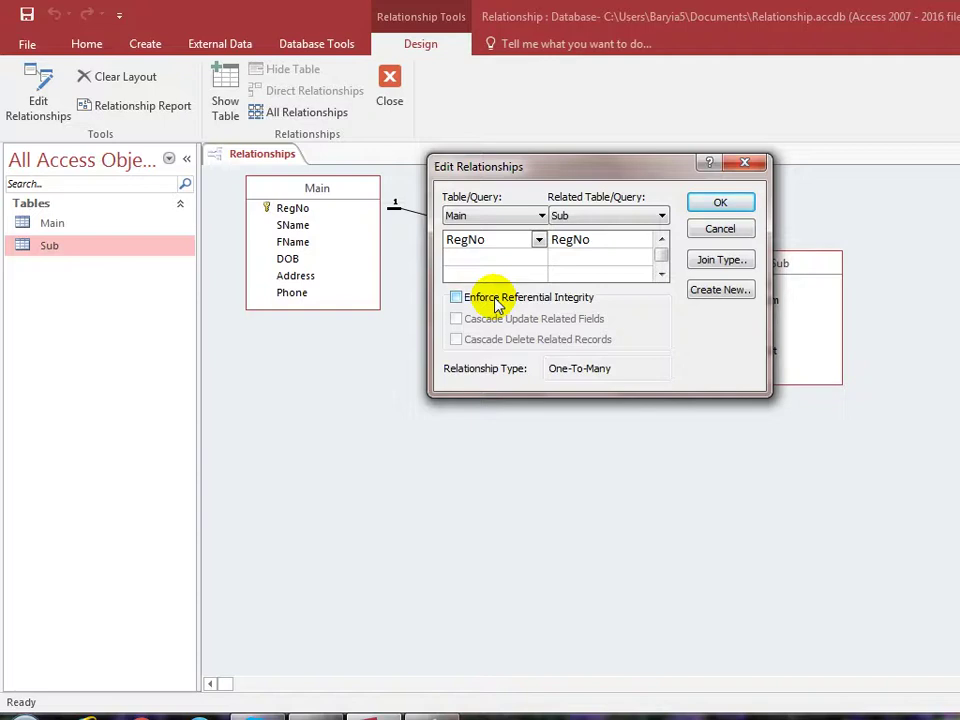
click(720, 203)
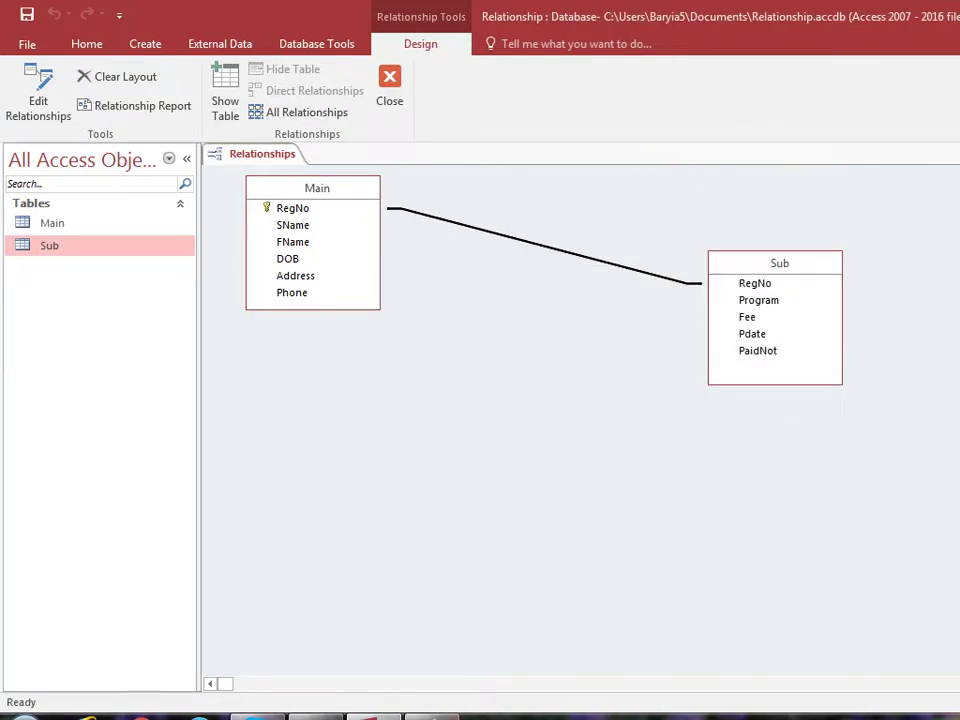
click(389, 90)
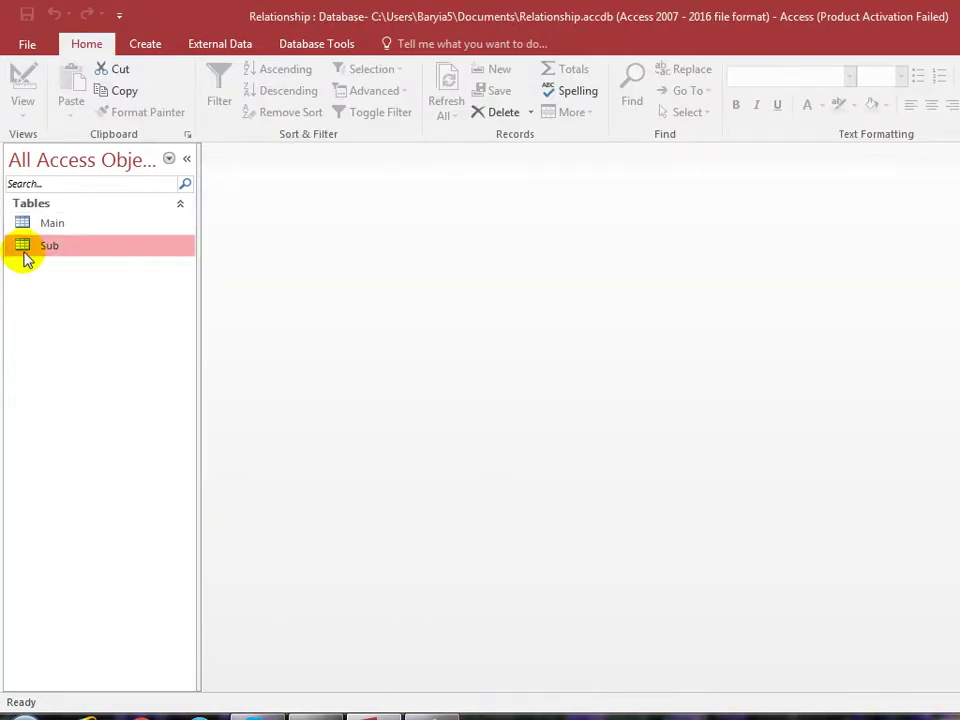
Step: Add a Sub record with RegNo 7 and Program 'Corel'
double_click(22, 250)
click(302, 385)
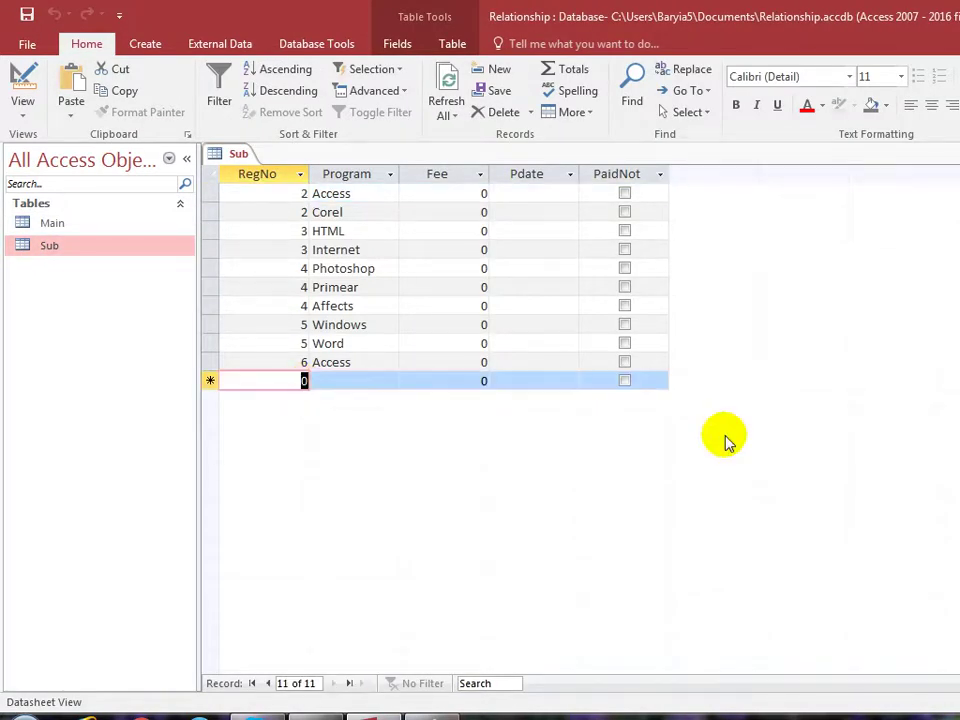
key(F2)
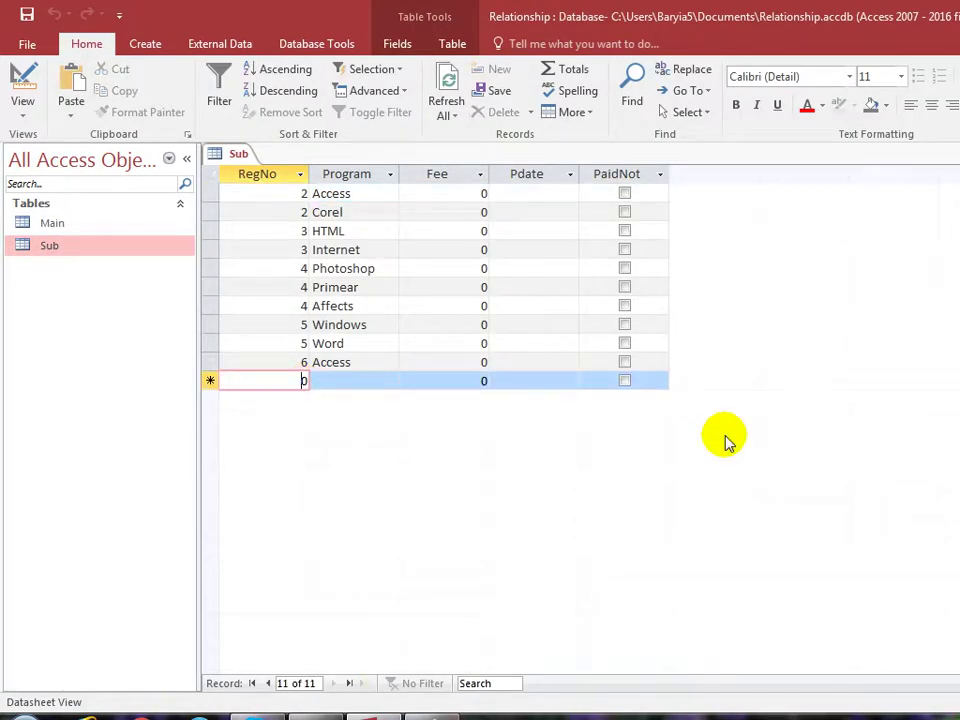
text(7)
key(Tab)
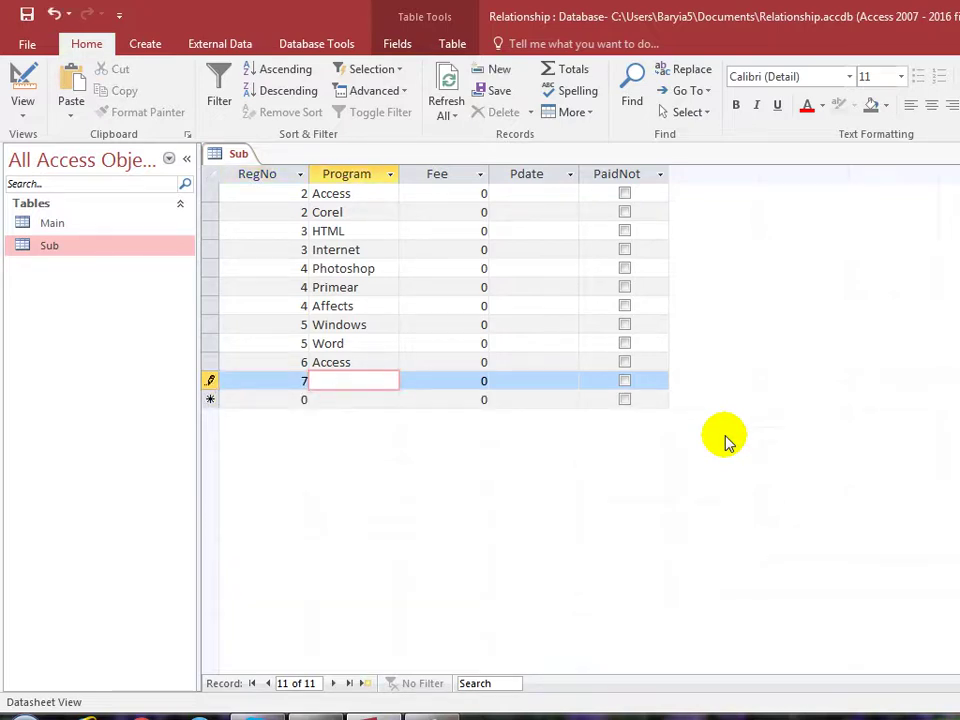
text(Corel)
key(ctrl+w)
Step: Add a Main record with RegNo 7 and SName 'Khalid'
double_click(26, 225)
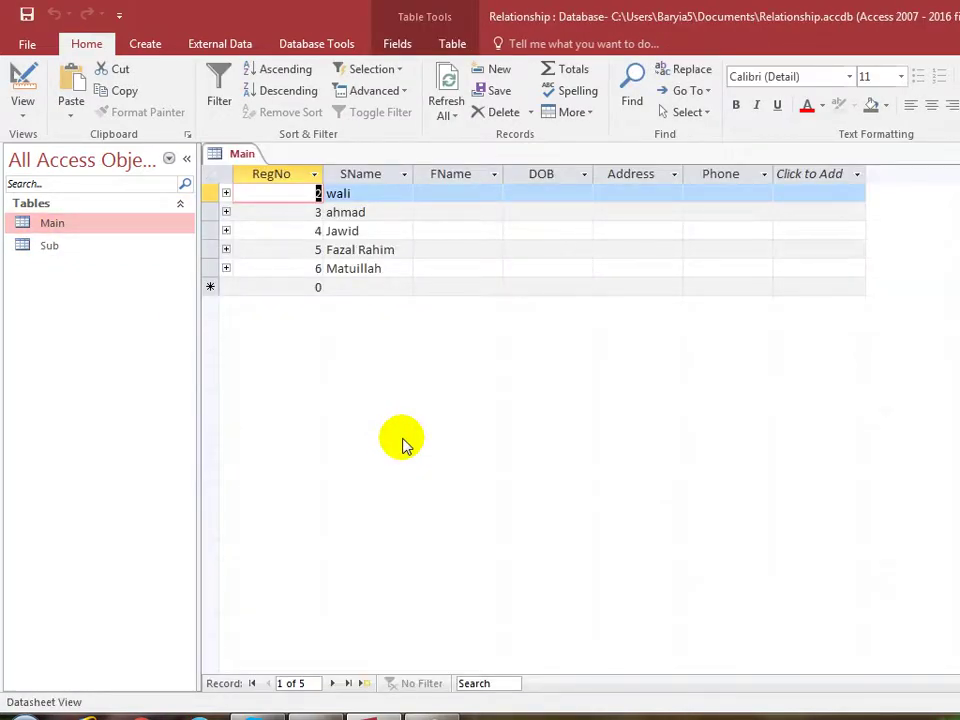
key(Down)
key(Down)
key(Down)
key(Down)
key(Down)
text(7)
key(Tab)
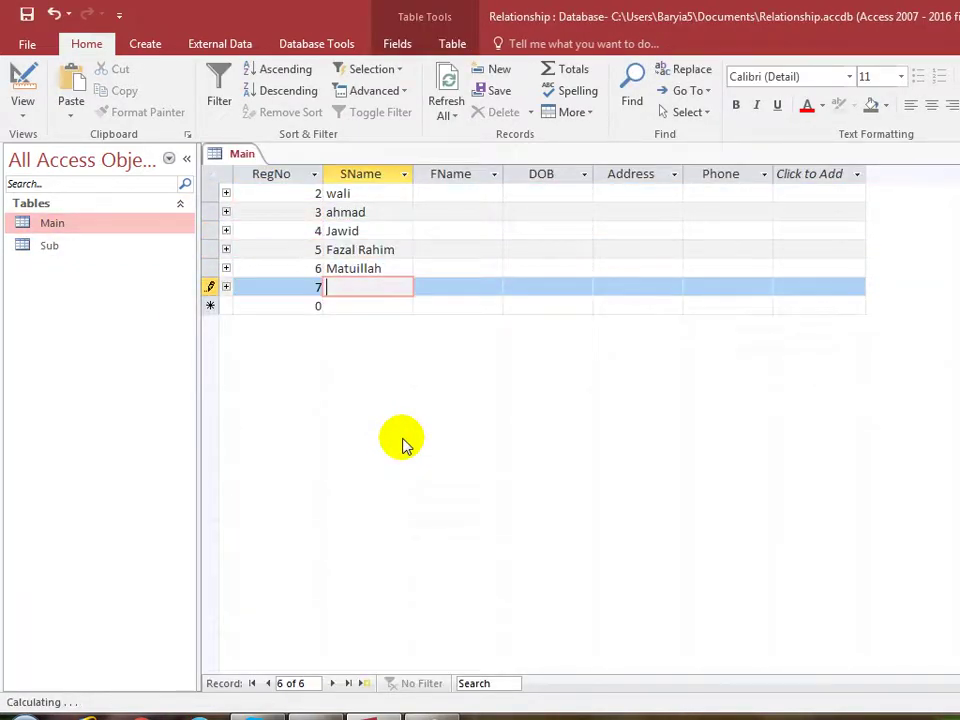
text(Khalid)
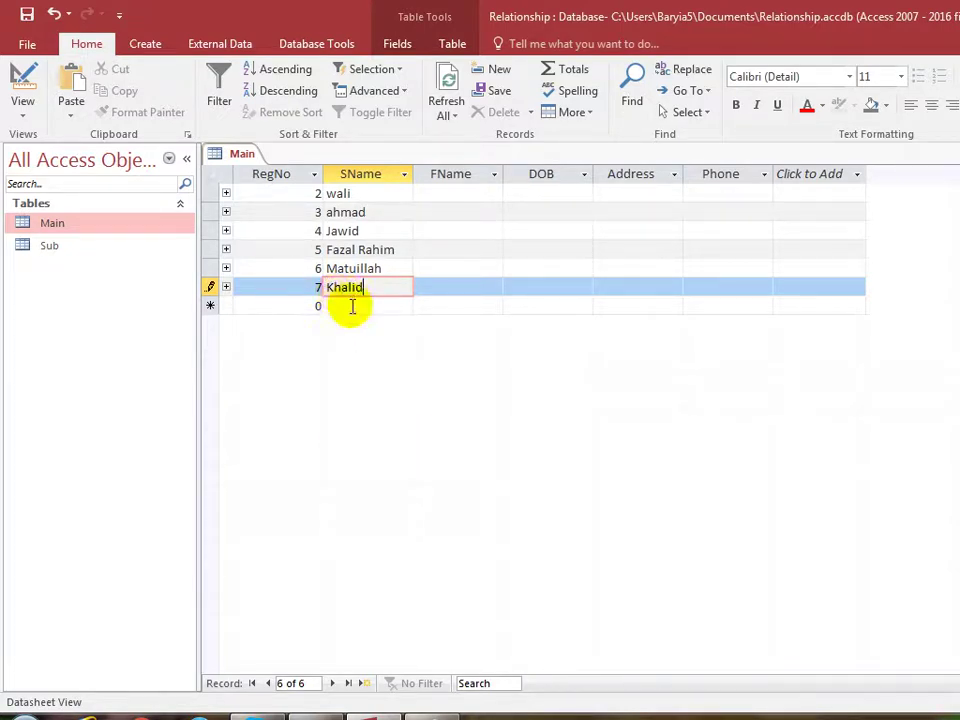
click(352, 307)
Step: Check record 7's related Sub rows, then delete the Khalid record from Main
click(226, 288)
click(226, 288)
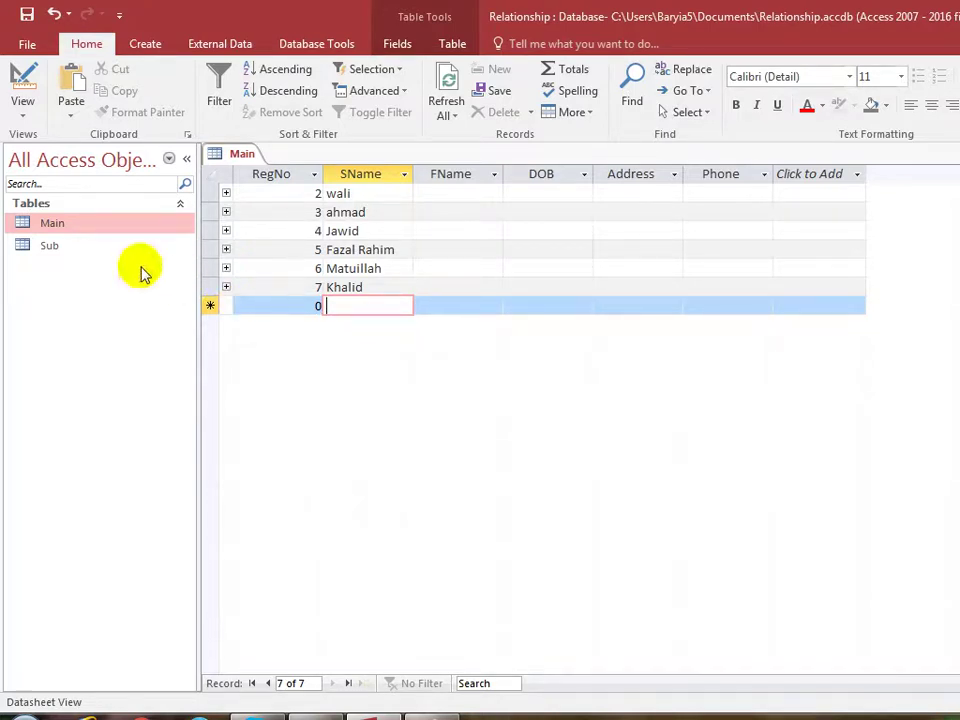
drag(210, 287, 581, 306)
key(Delete)
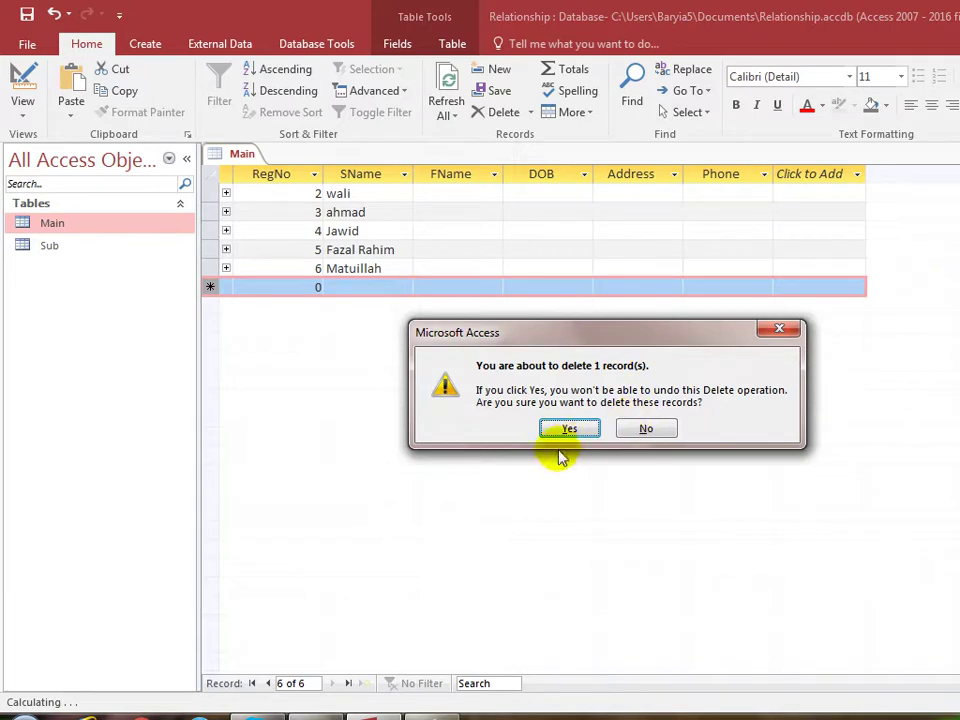
click(565, 430)
key(ctrl+w)
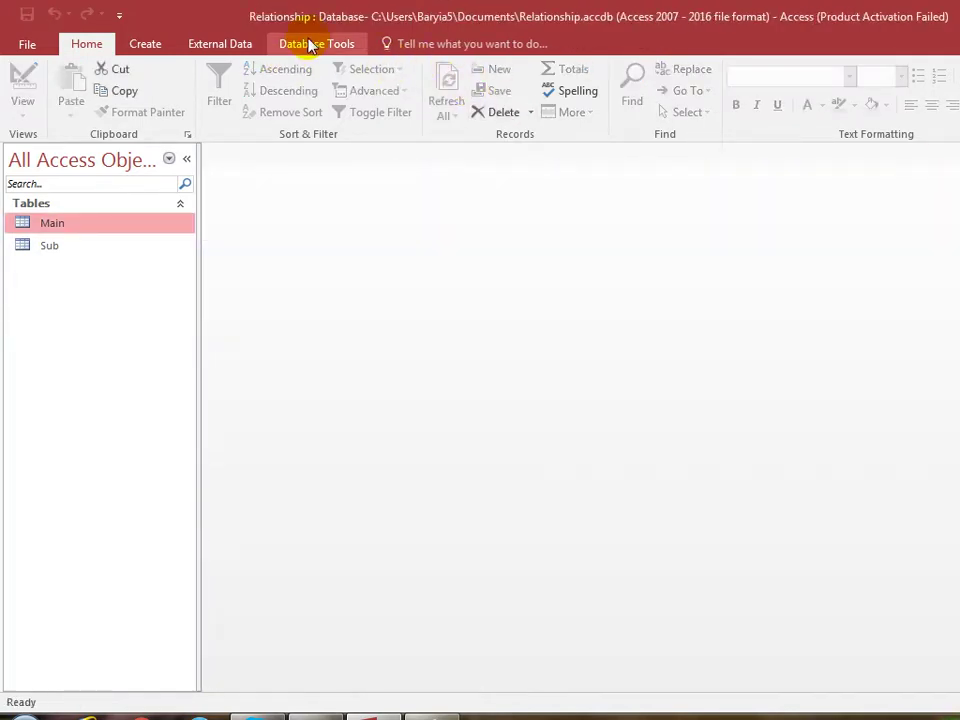
Step: Try enforcing integrity with cascade update and delete on Main–Sub, which Access refuses
click(311, 43)
click(220, 98)
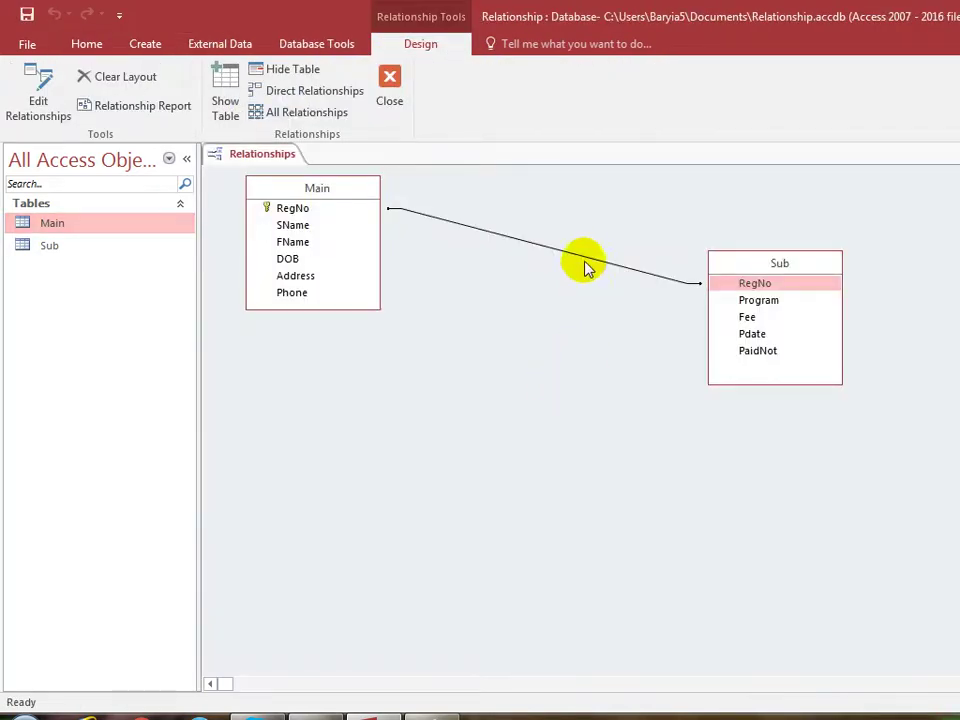
double_click(583, 266)
click(489, 298)
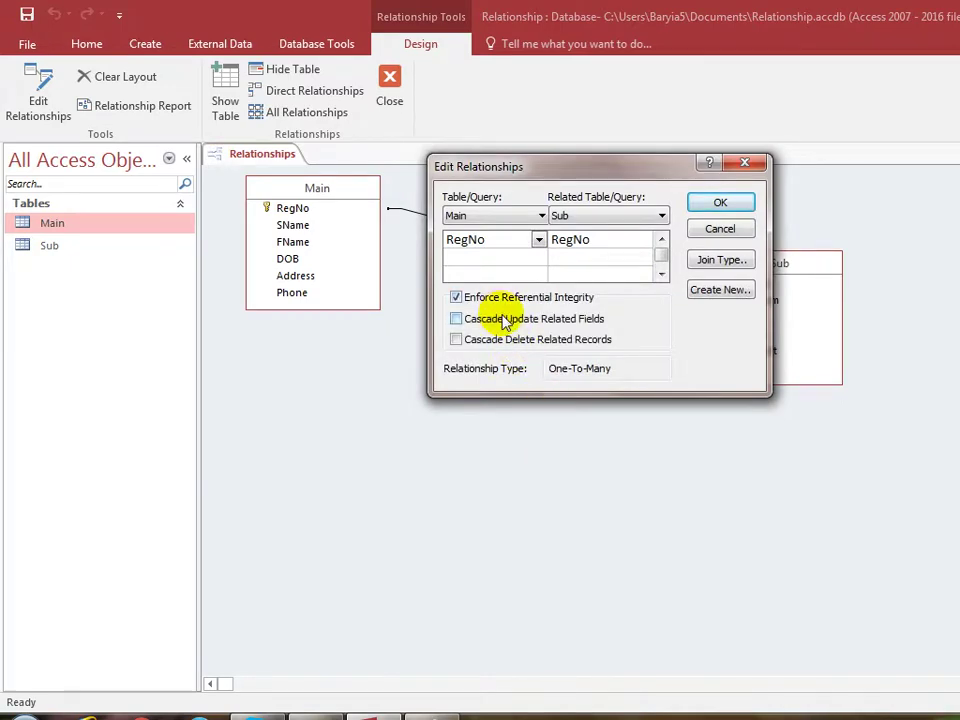
click(499, 319)
click(489, 339)
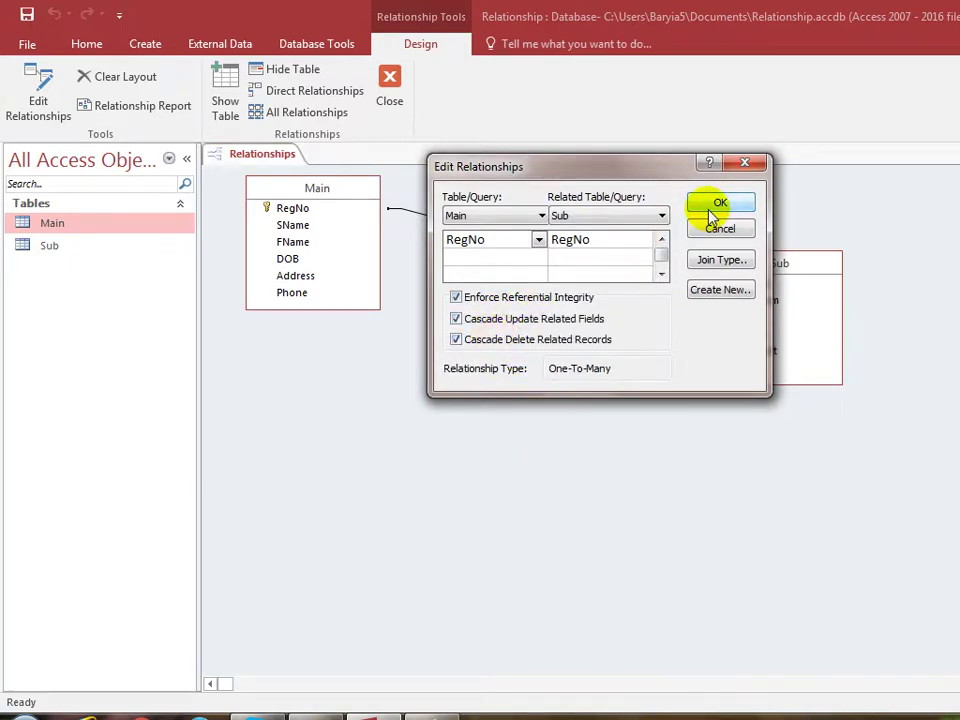
click(709, 214)
click(609, 446)
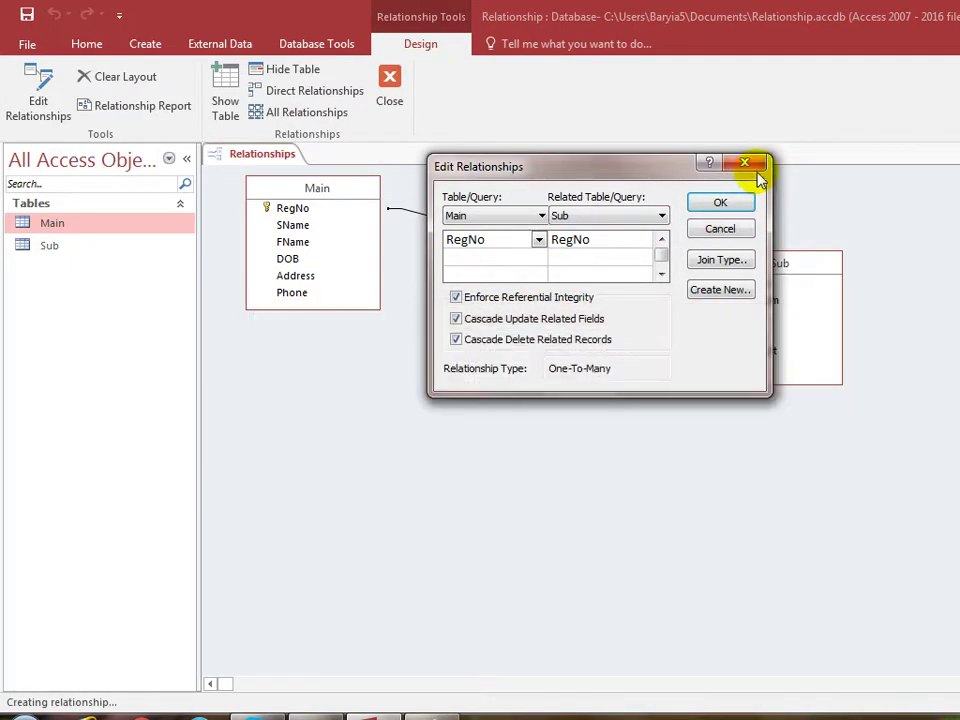
click(737, 230)
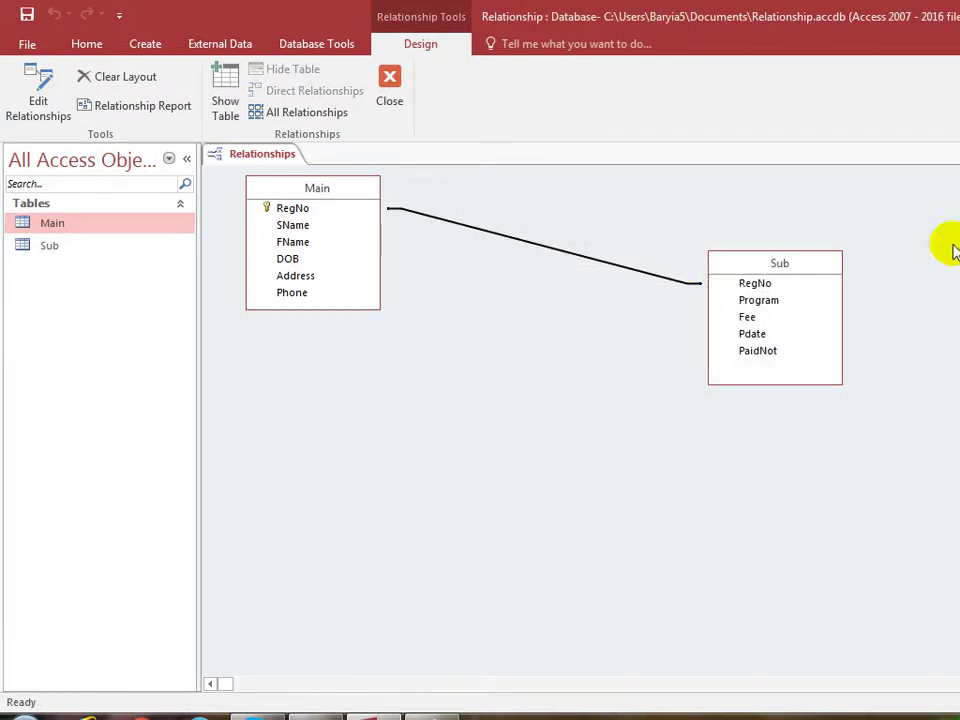
click(389, 100)
Step: Delete the orphan RegNo 7 Corel row from the Sub table
double_click(49, 245)
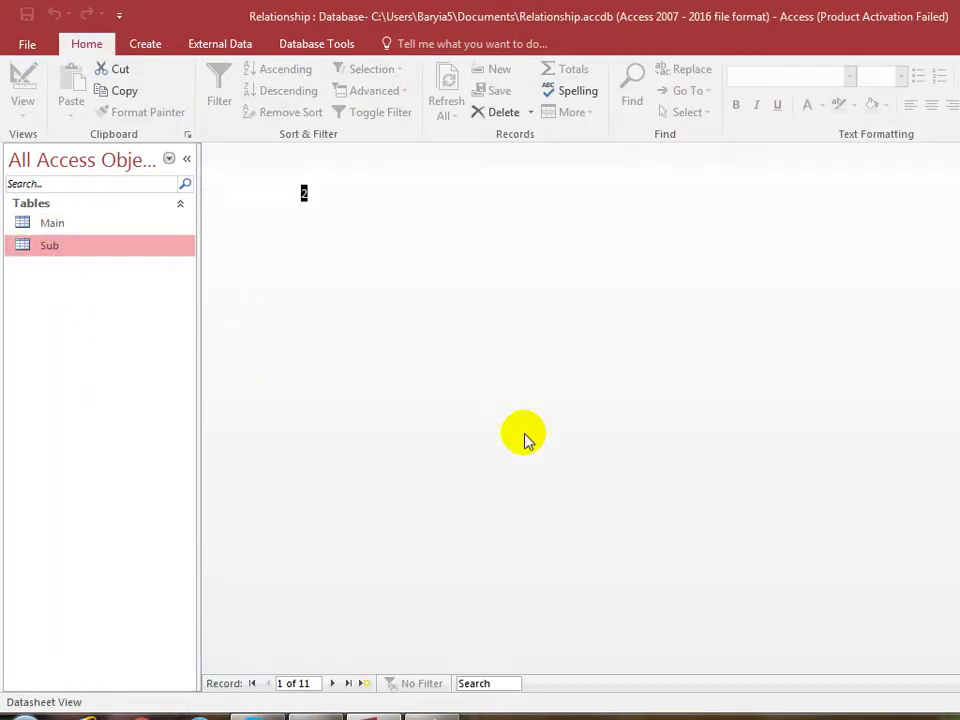
drag(212, 381, 212, 396)
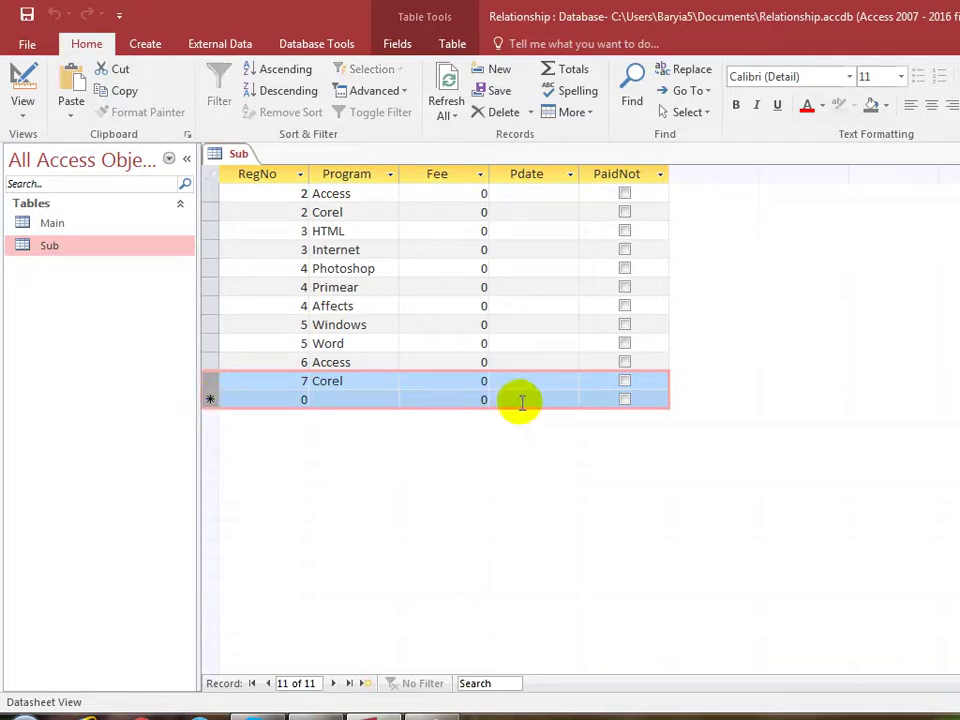
key(Delete)
click(570, 428)
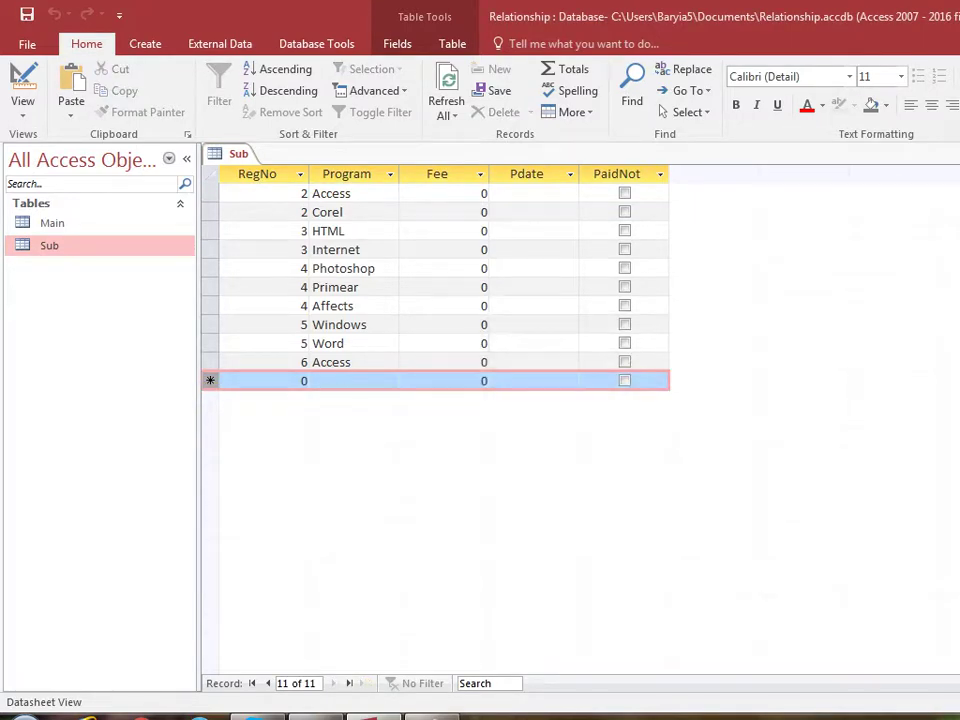
key(ctrl+w)
click(316, 44)
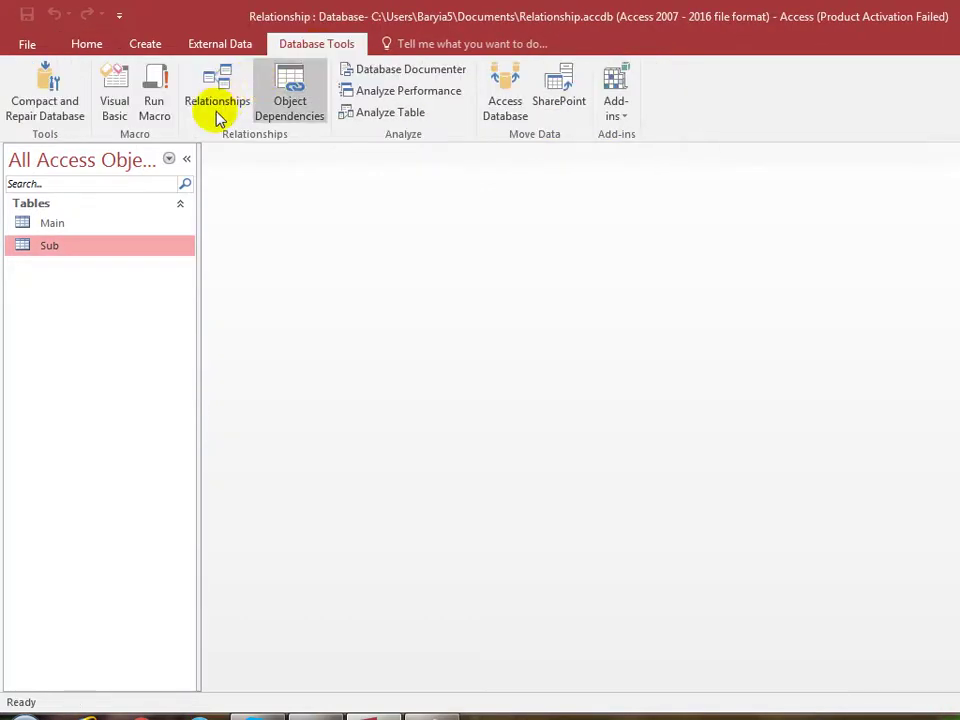
Step: Enforce referential integrity with cascade update and cascade delete on the Main–Sub RegNo join
click(216, 95)
double_click(520, 240)
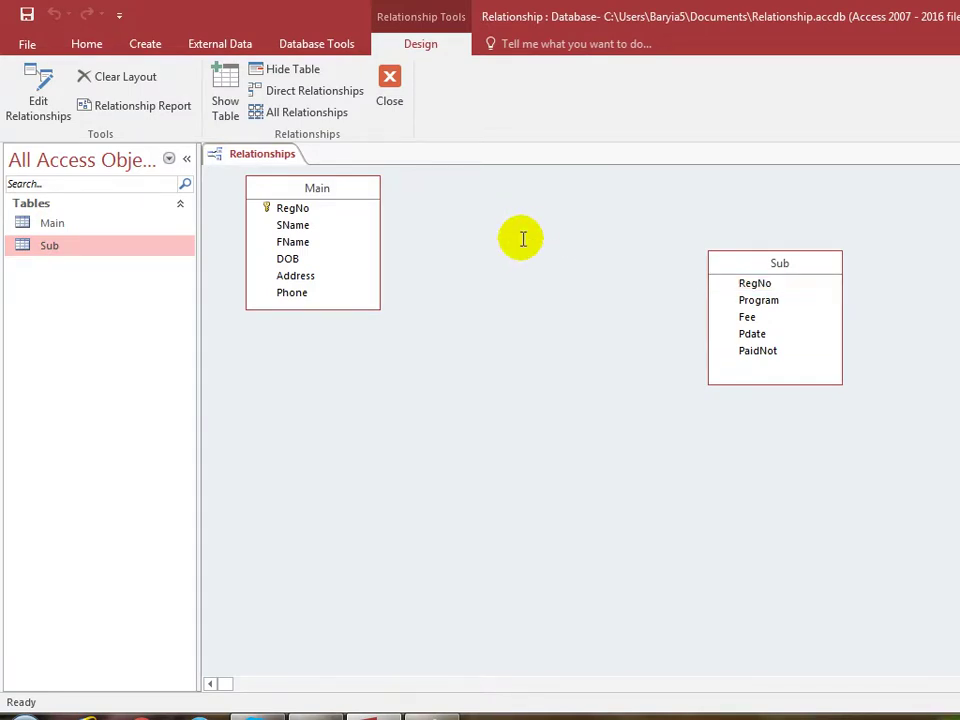
click(508, 297)
click(508, 318)
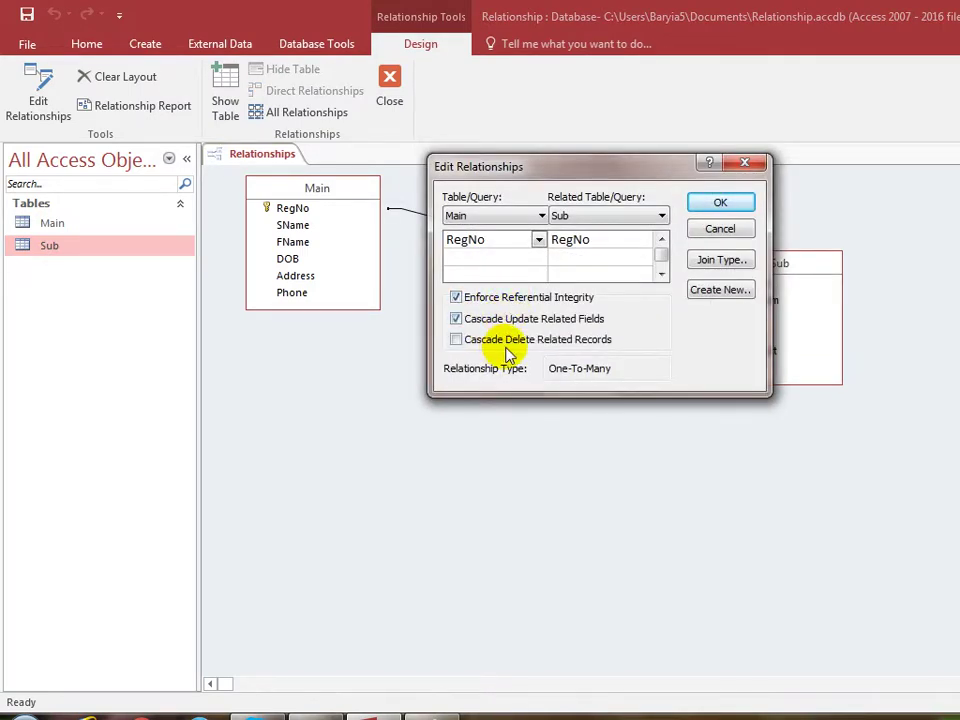
click(508, 340)
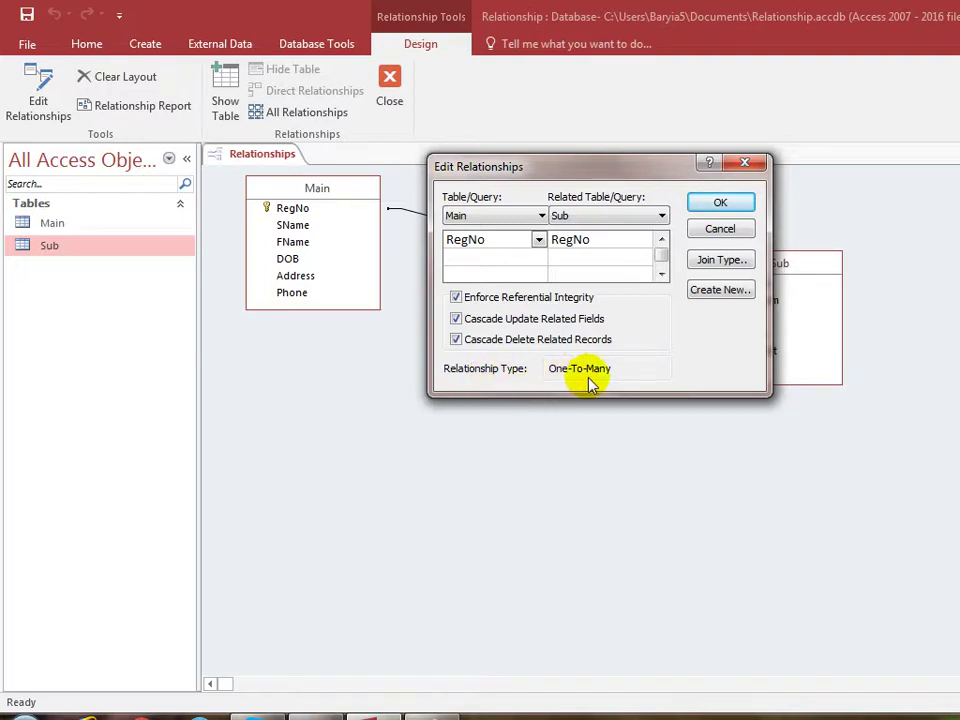
click(712, 204)
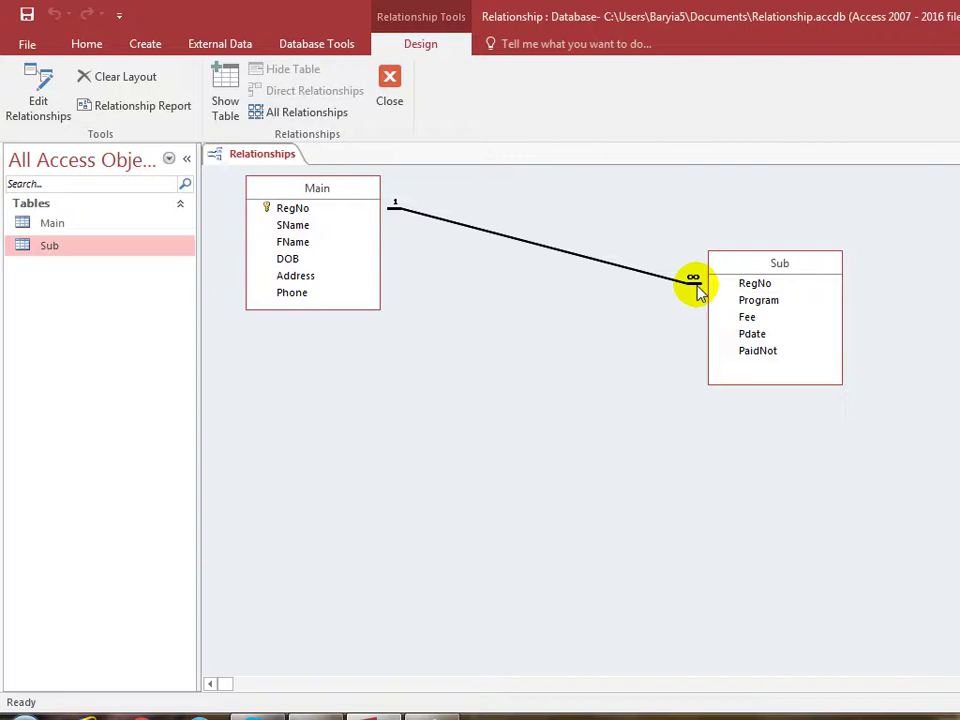
key(ctrl+w)
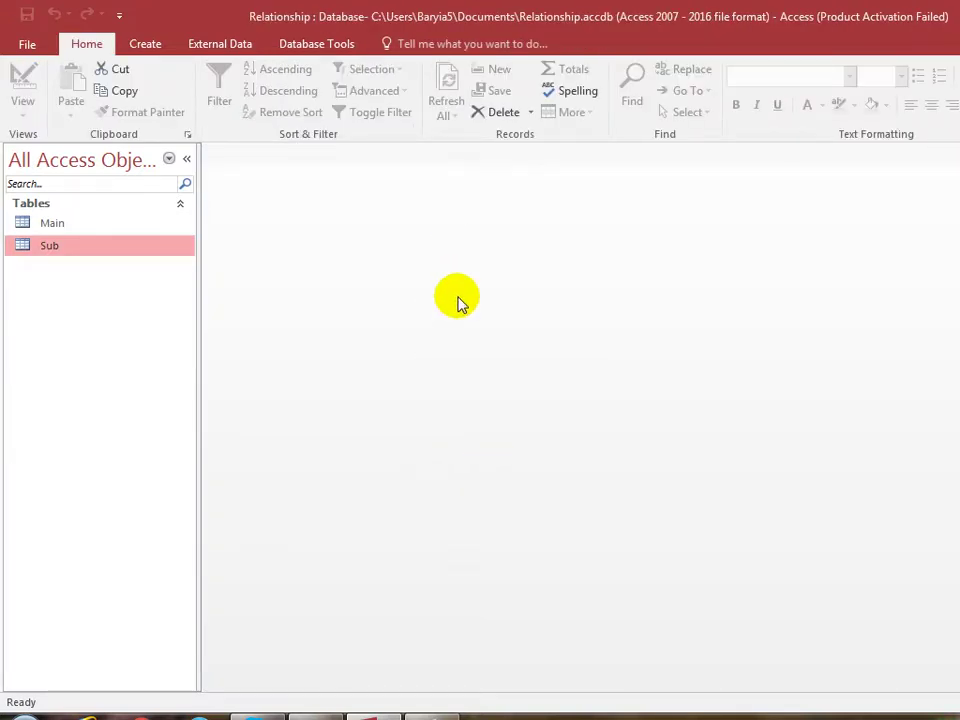
Step: Open the Main table to check the ahmad record, then close it
click(77, 228)
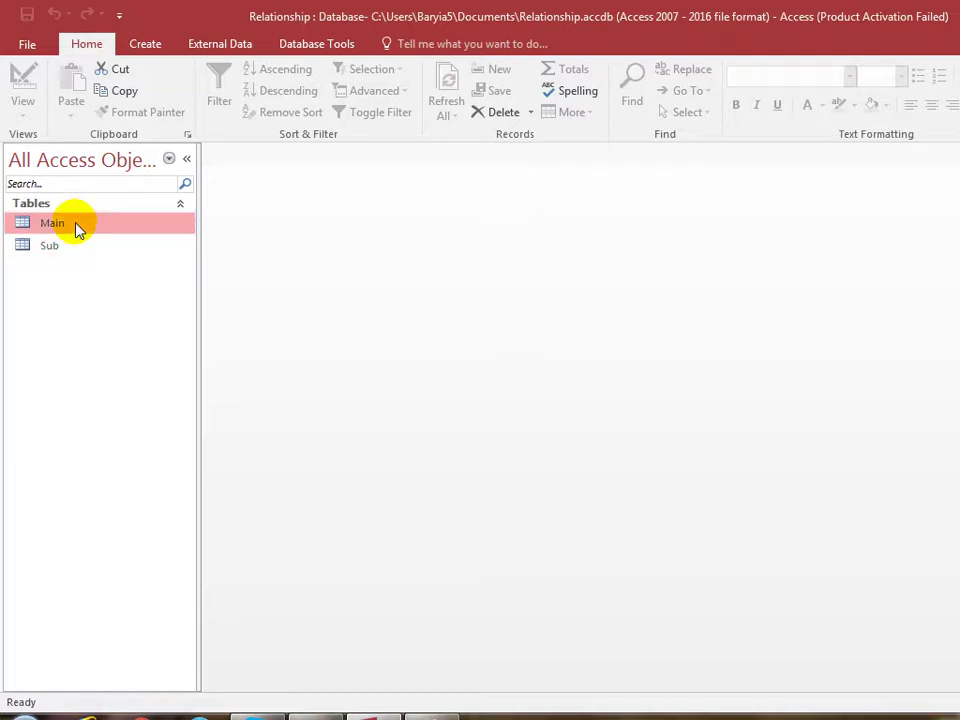
double_click(77, 228)
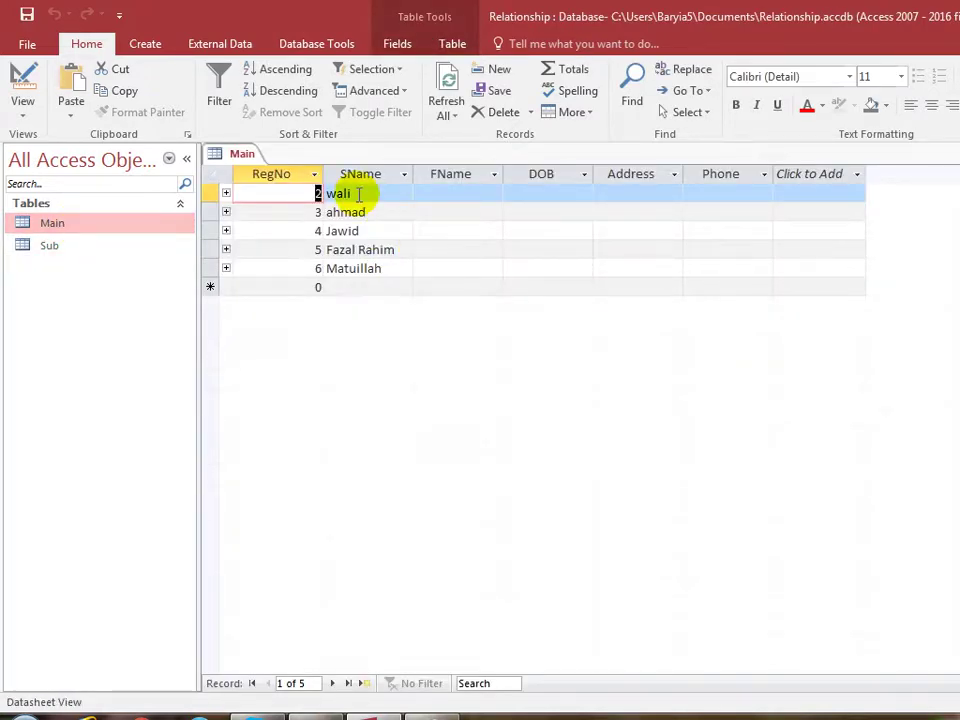
click(383, 213)
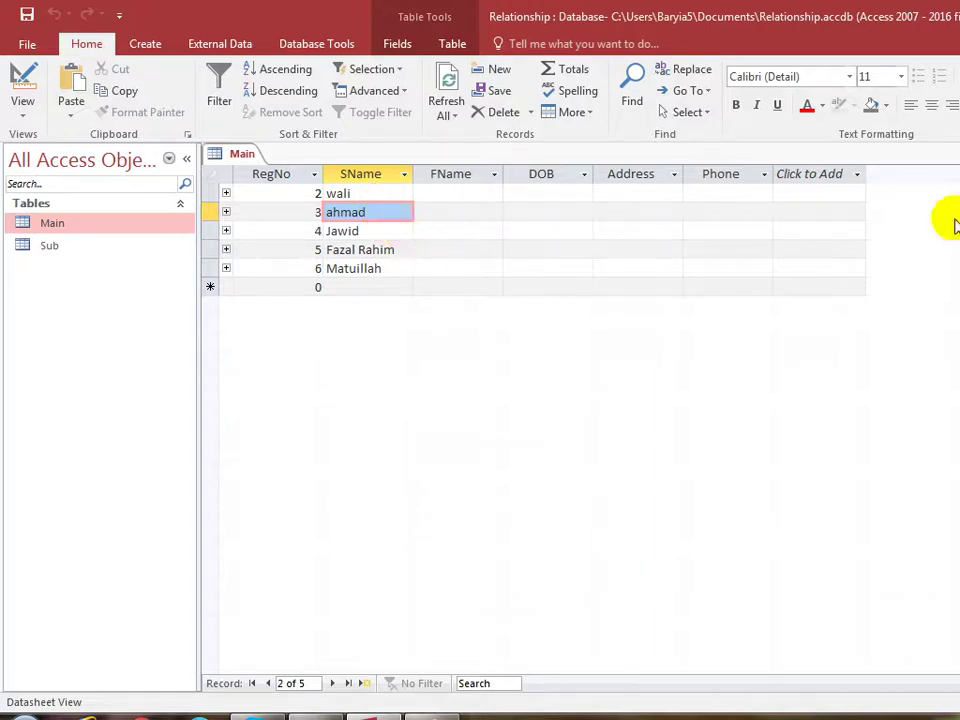
key(ctrl+w)
Step: In the Sub table, select records and start deleting the HTML record
double_click(47, 247)
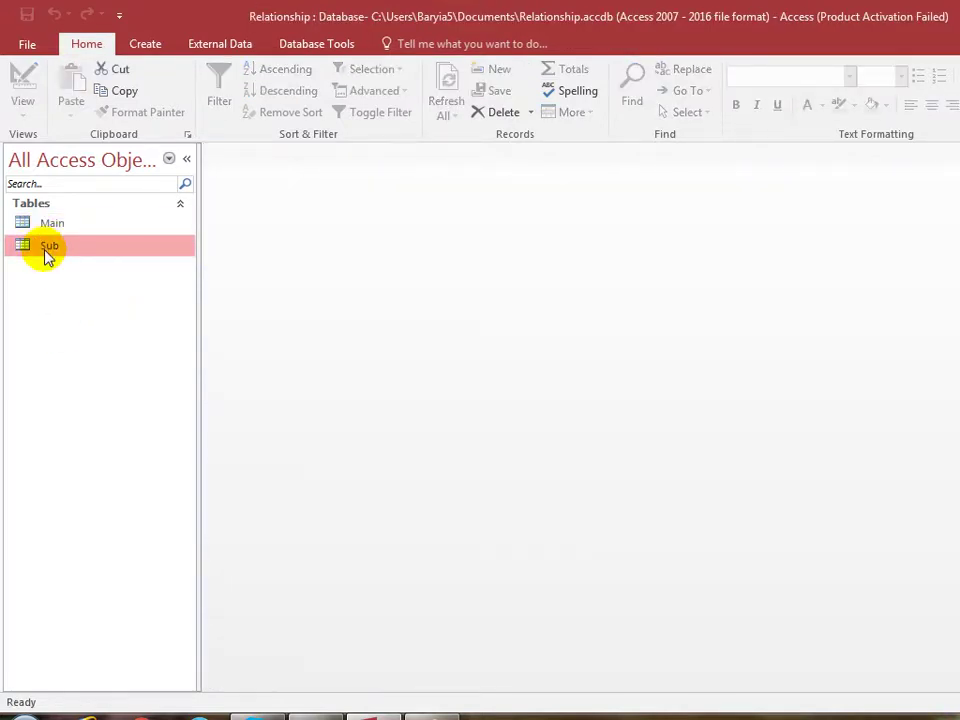
click(273, 175)
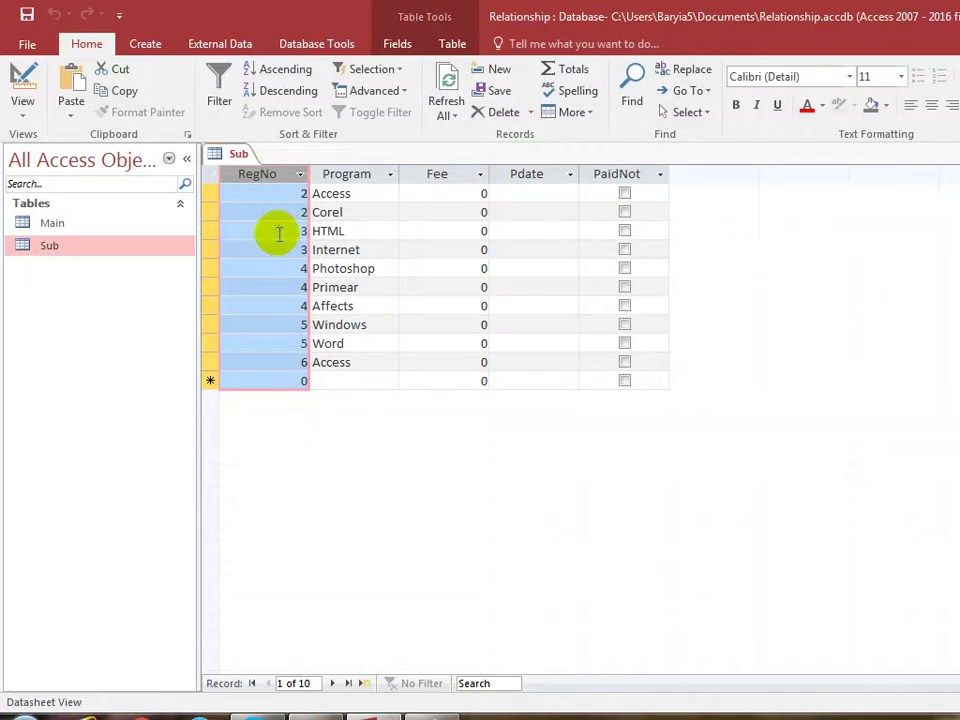
click(279, 231)
click(280, 211)
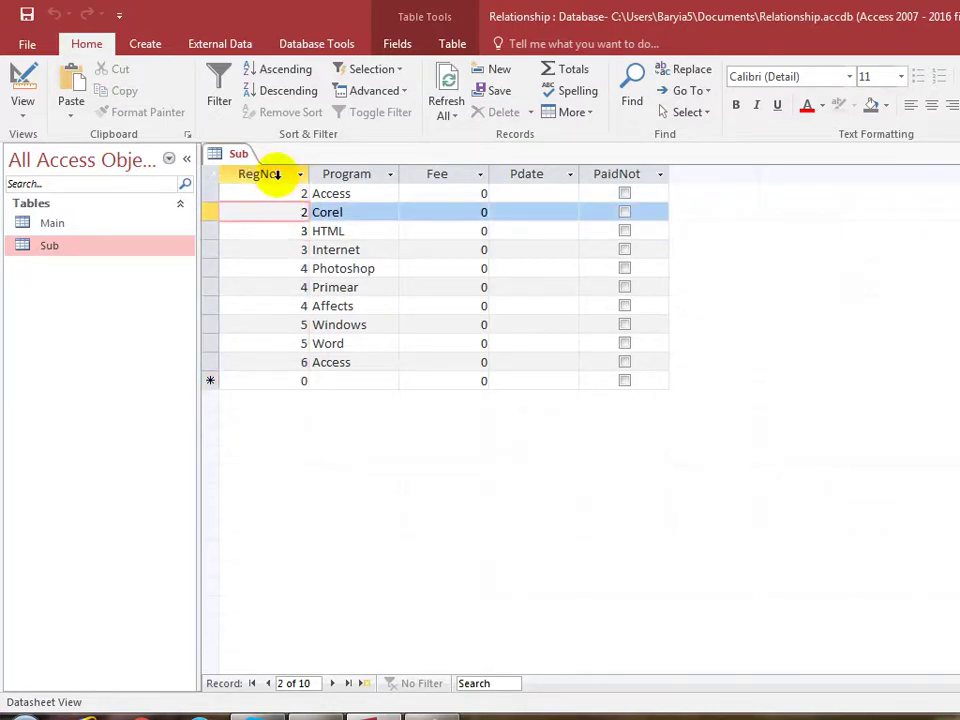
click(282, 196)
click(284, 211)
click(283, 196)
click(285, 211)
click(286, 197)
click(285, 212)
click(287, 231)
click(292, 249)
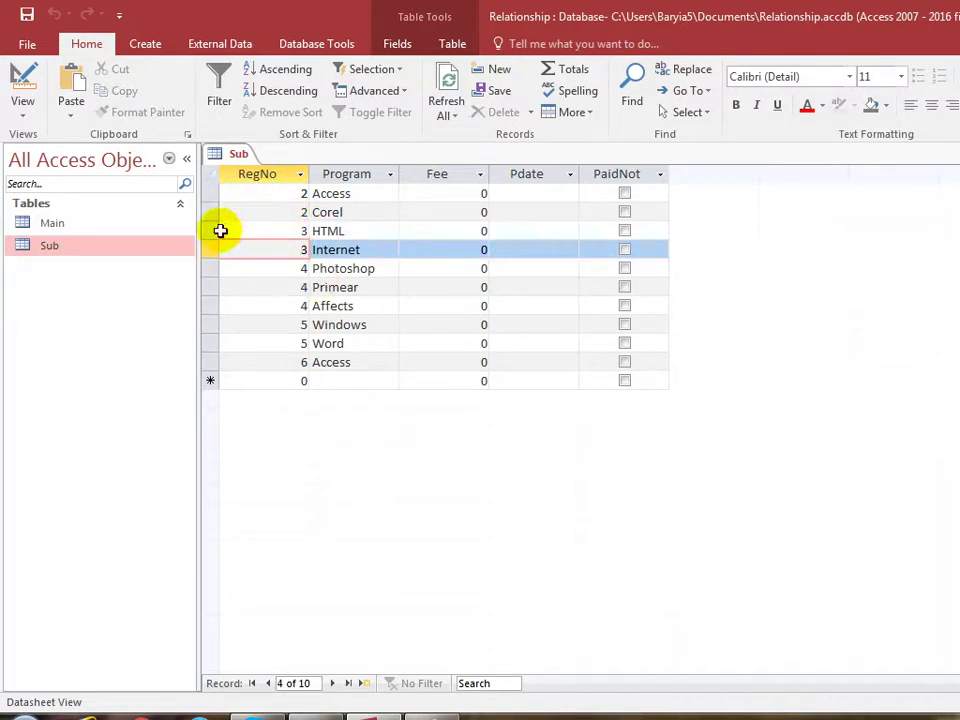
right_click(211, 234)
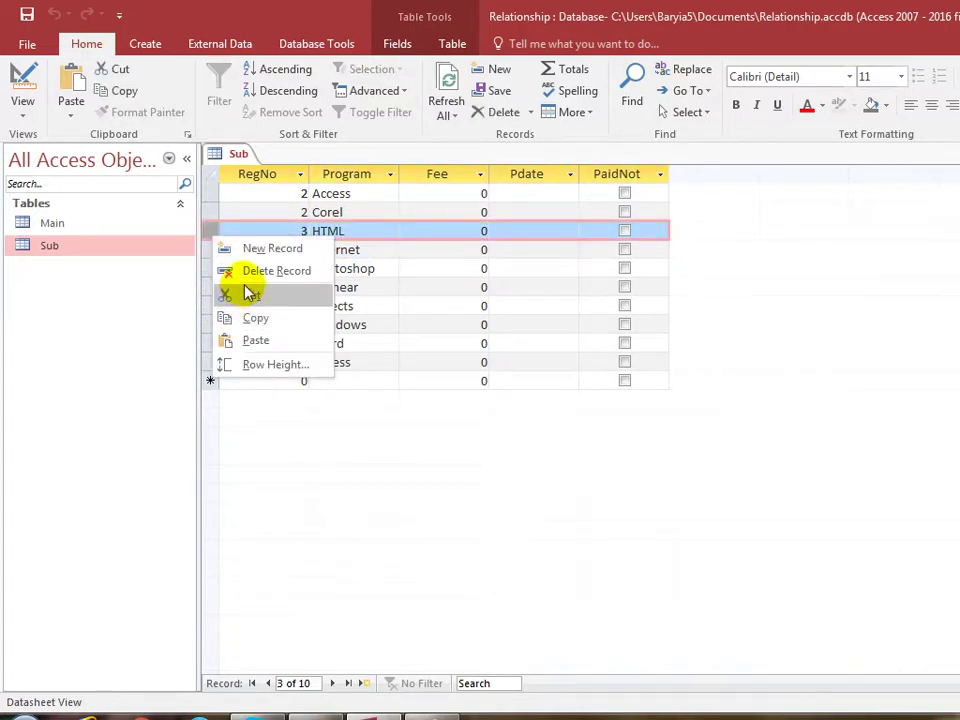
click(250, 271)
key(Escape)
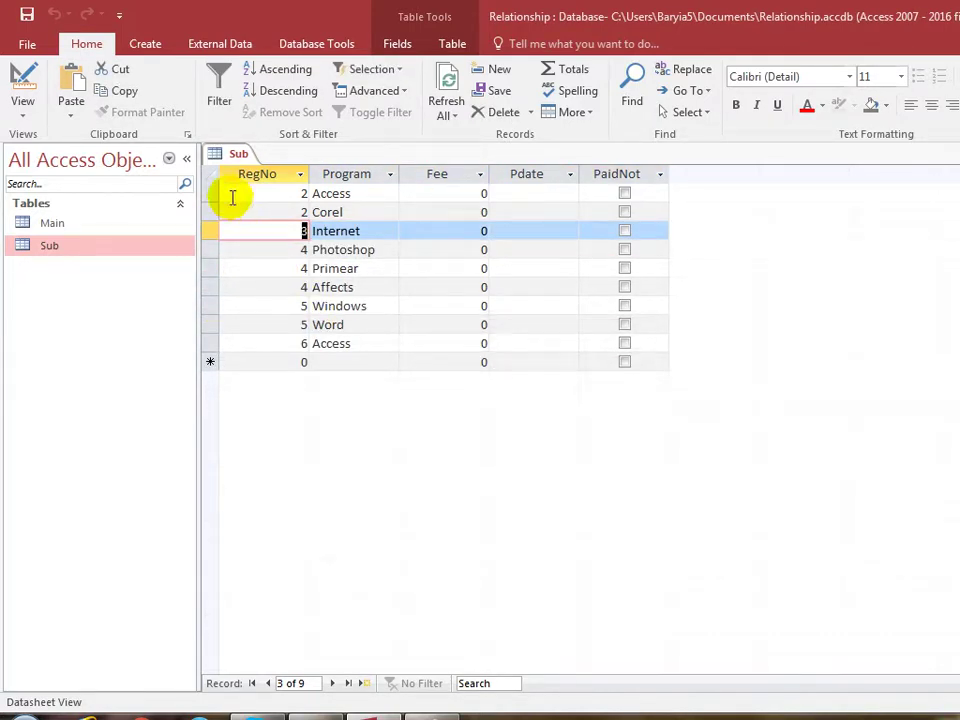
Step: Delete the first Access record, then the Corel, Internet and Photoshop records
drag(212, 193, 210, 362)
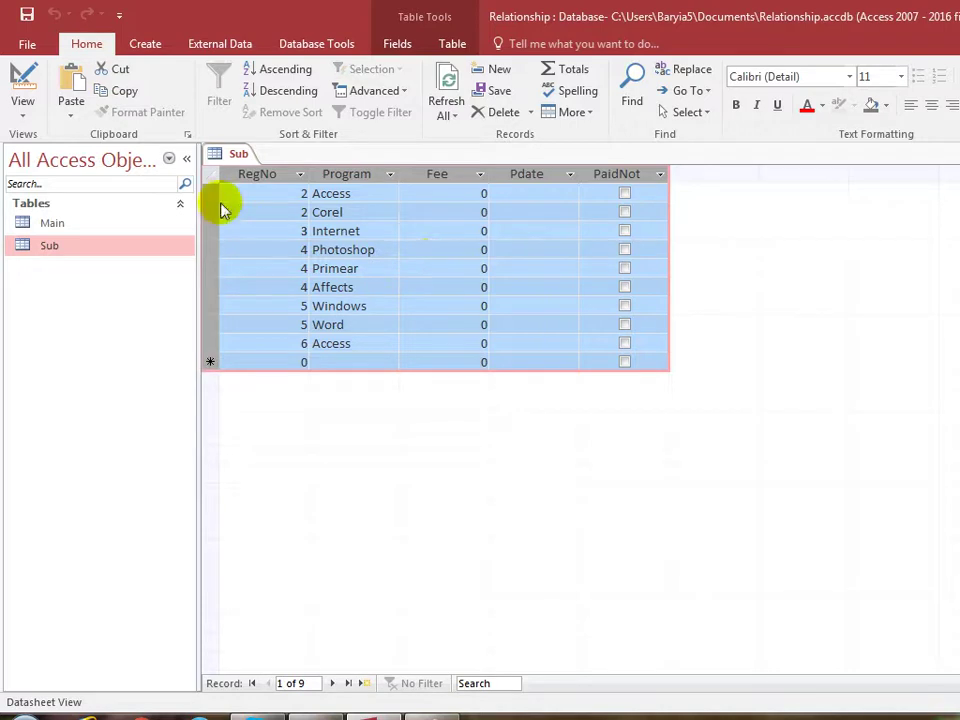
click(212, 196)
right_click(212, 196)
click(272, 236)
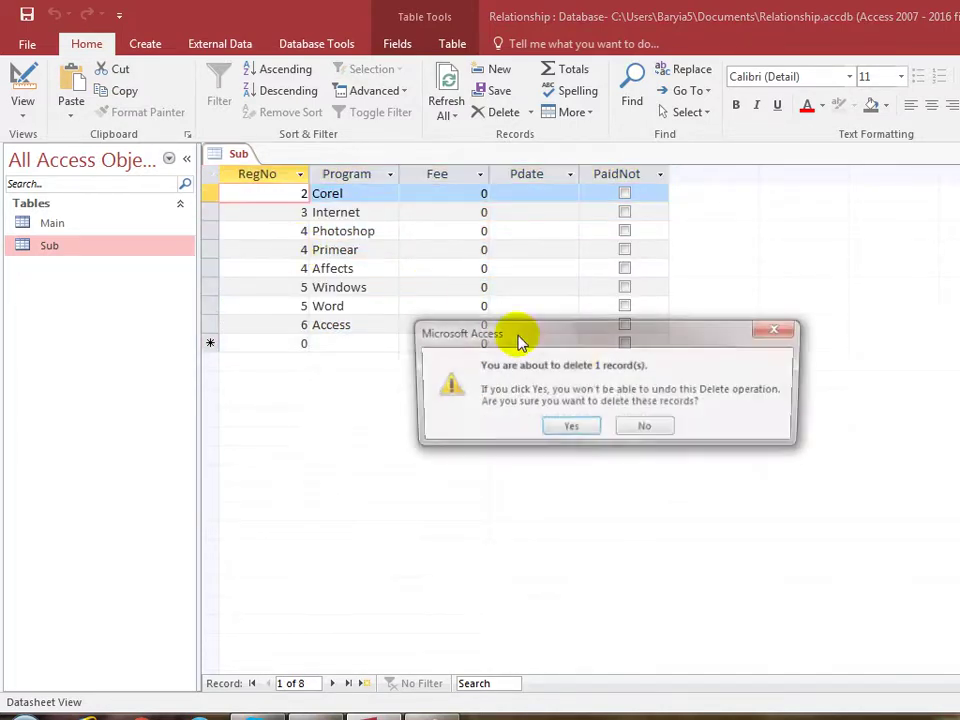
click(572, 423)
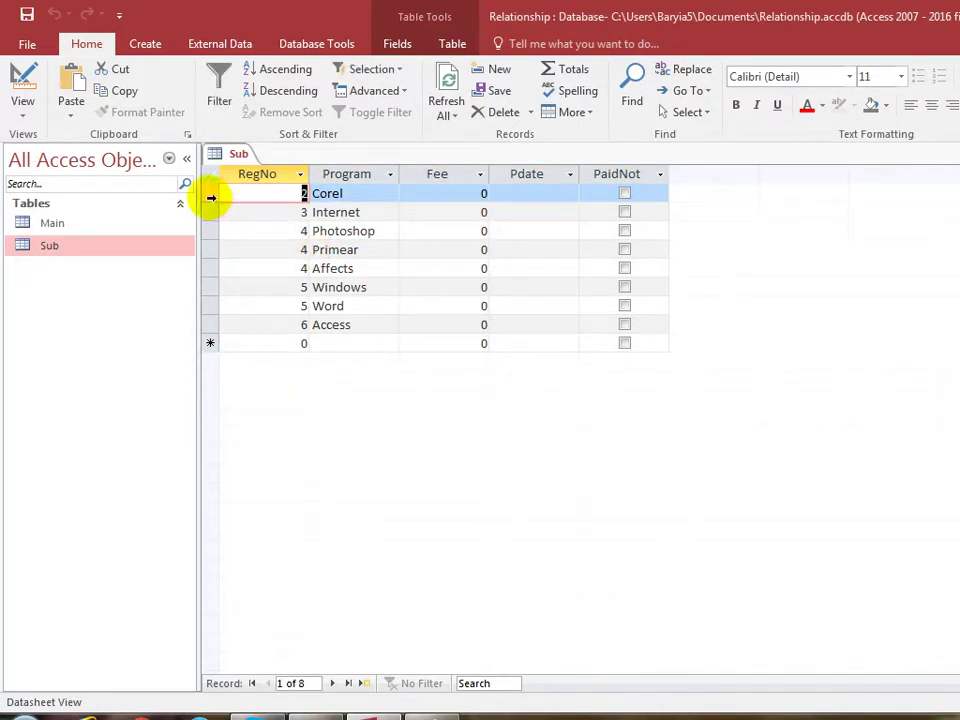
drag(210, 195, 210, 228)
right_click(210, 228)
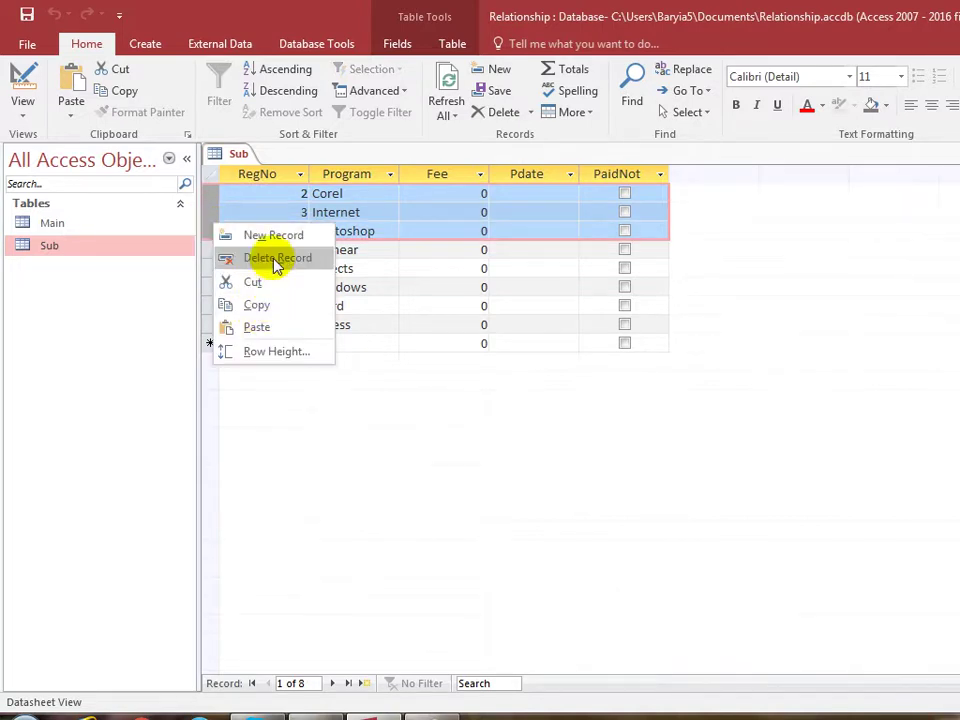
click(274, 258)
key(Return)
Step: Delete the five remaining Sub records, leaving the table empty
drag(219, 197, 214, 262)
right_click(207, 222)
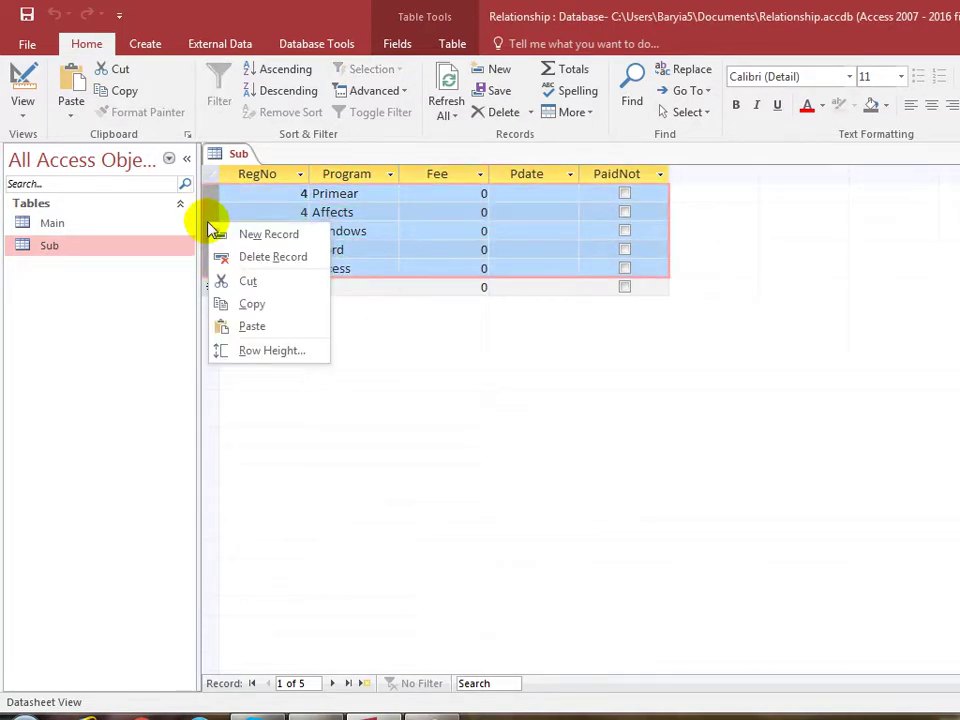
click(268, 258)
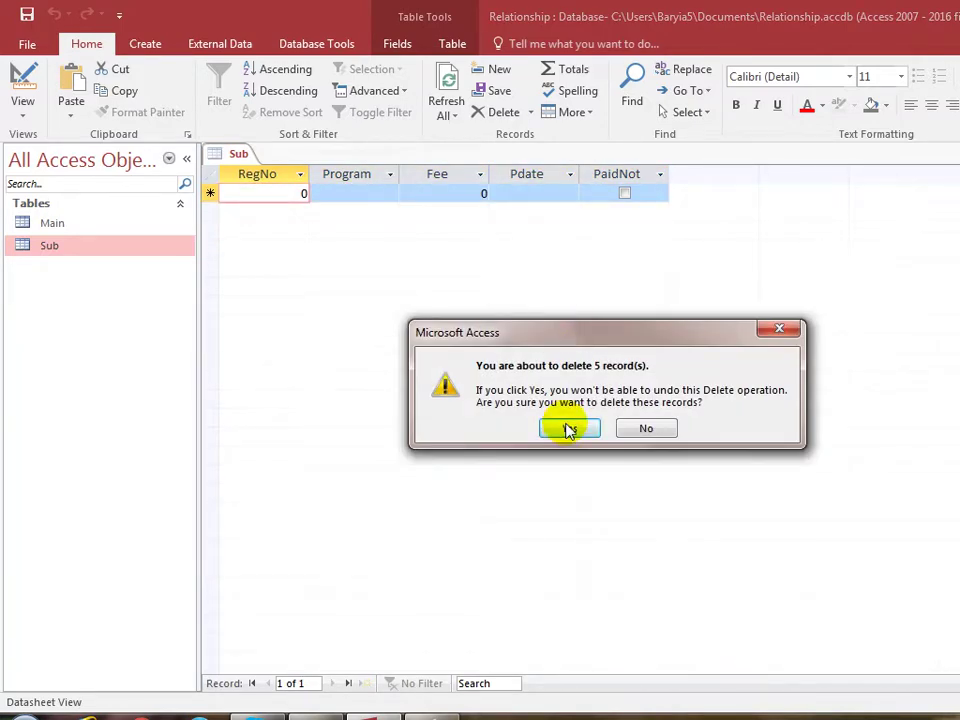
click(567, 427)
key(alt+h)
Step: Make RegNo the Sub table's primary key and save the design
key(w)
key(d)
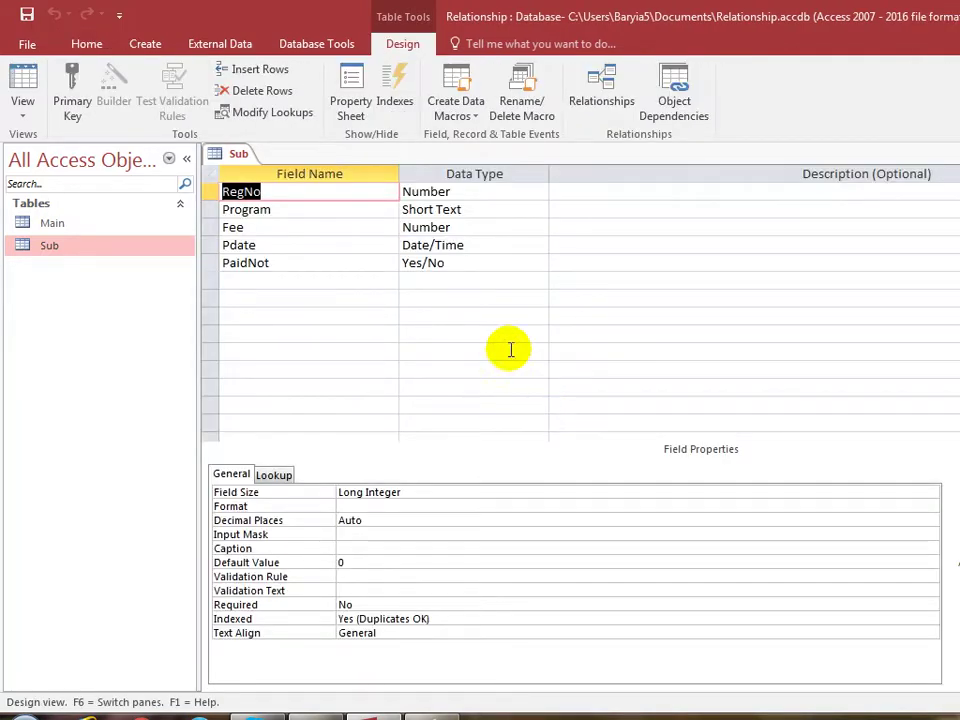
click(72, 98)
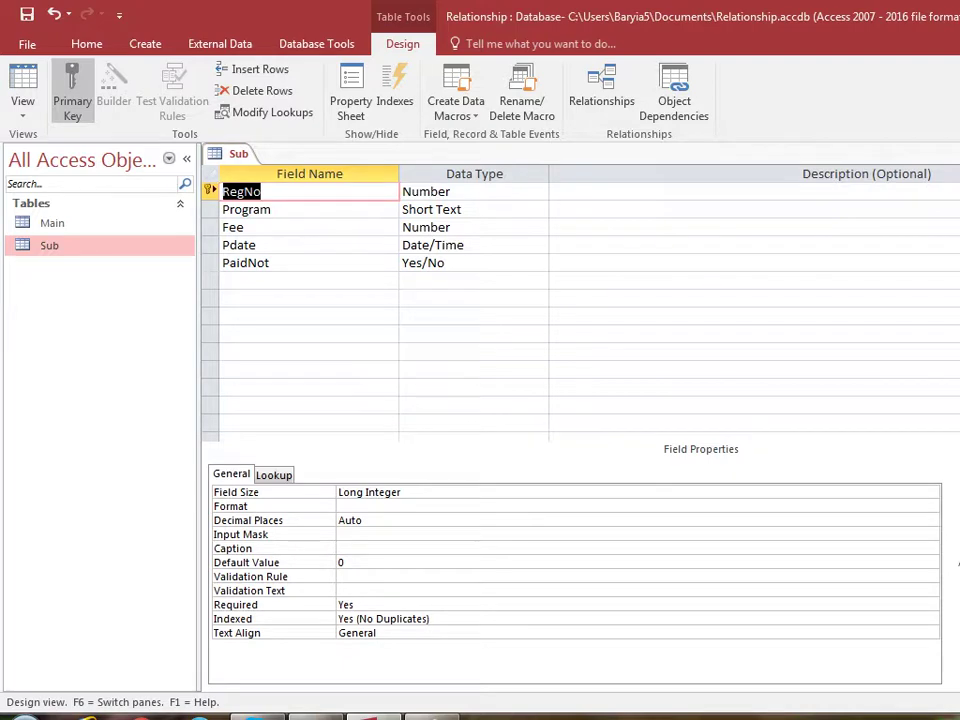
key(ctrl+w)
click(529, 416)
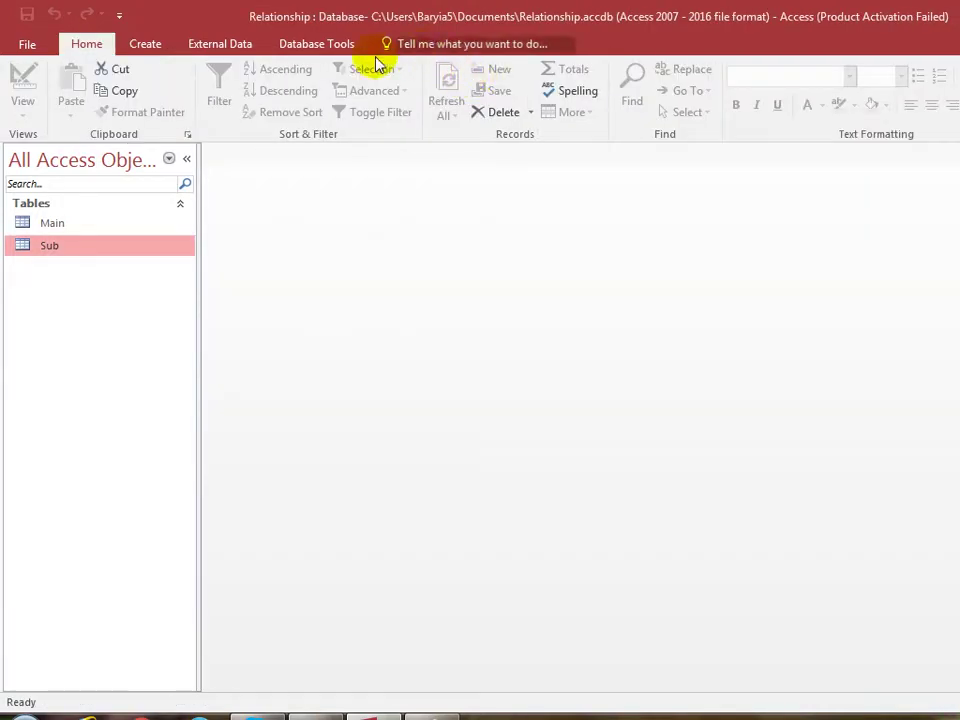
Step: Delete the existing Main–Sub relationship in the Relationships view
click(318, 44)
click(214, 88)
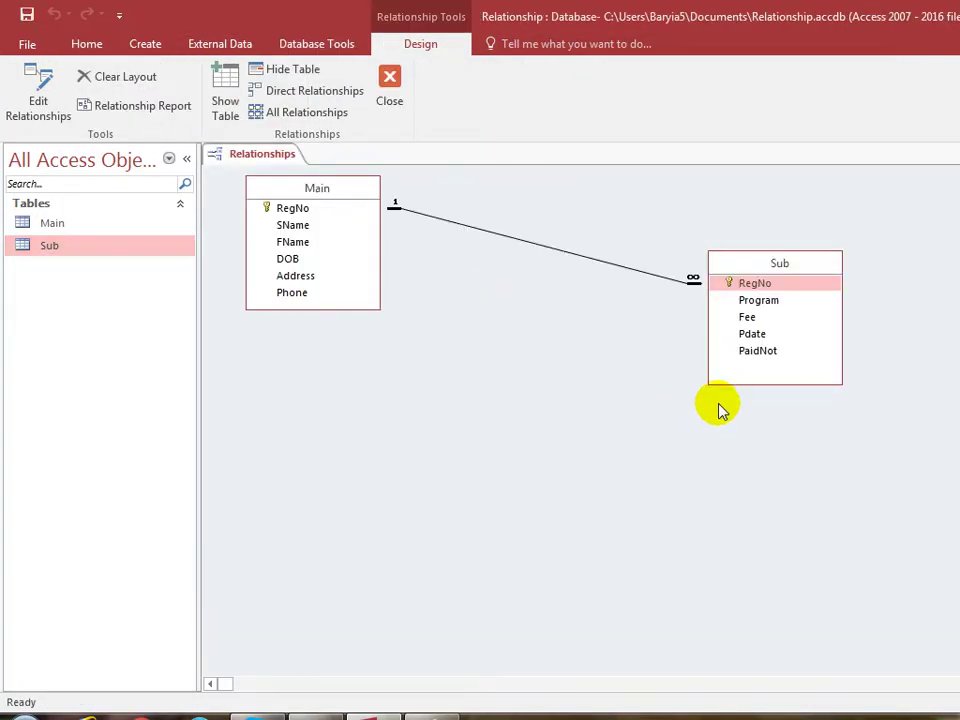
click(667, 280)
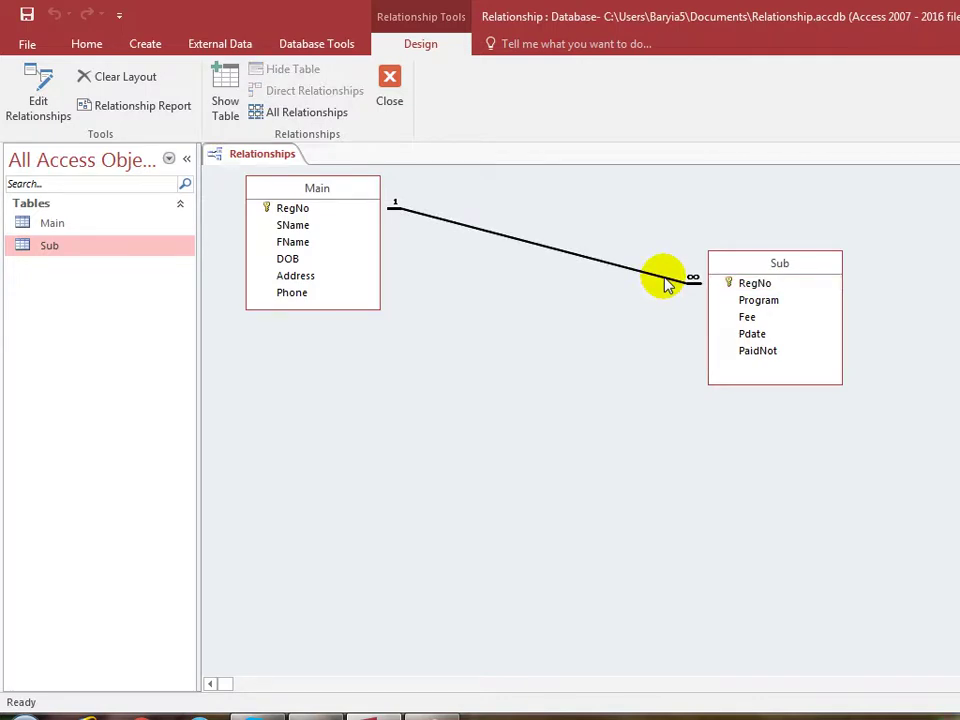
key(Delete)
click(570, 416)
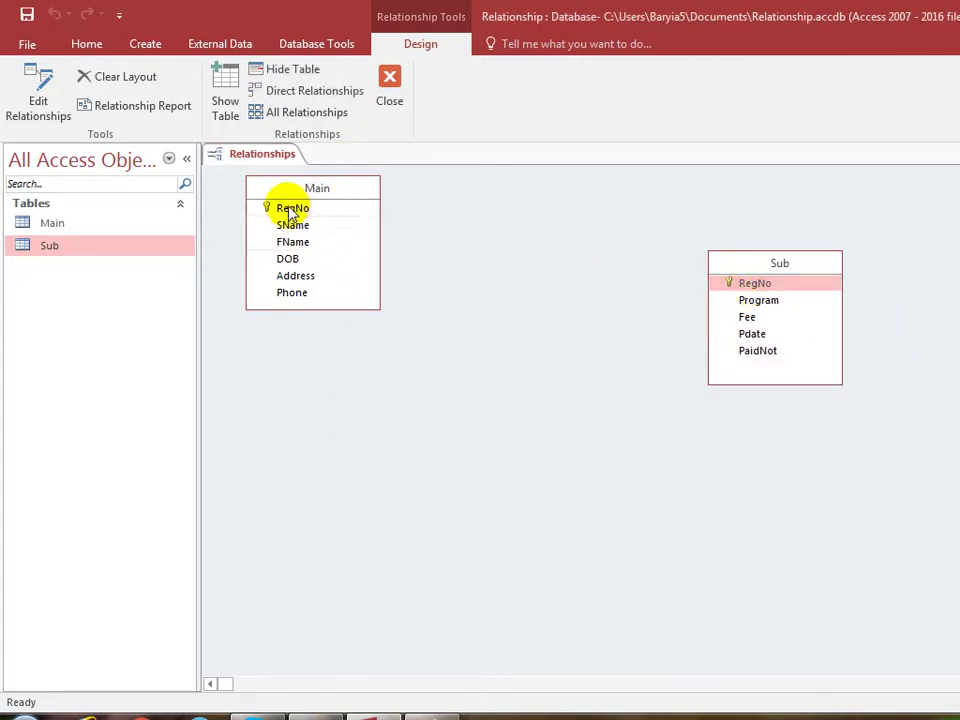
Step: Link Main.RegNo to Sub.RegNo one-to-one, enforcing integrity with cascade update and delete
drag(291, 213, 754, 283)
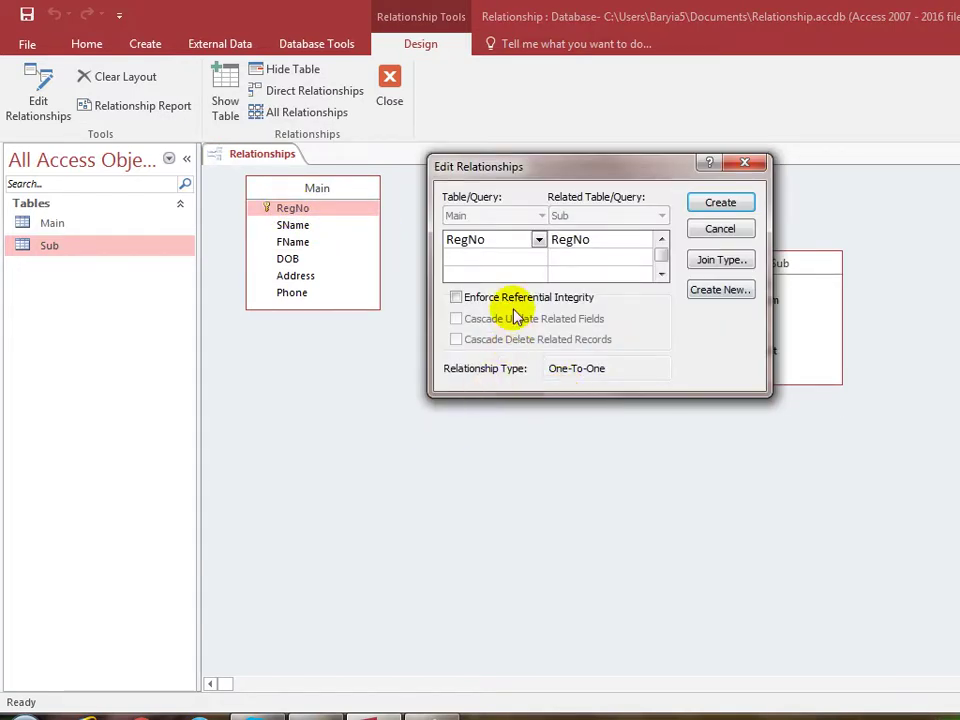
click(518, 297)
click(520, 318)
click(524, 339)
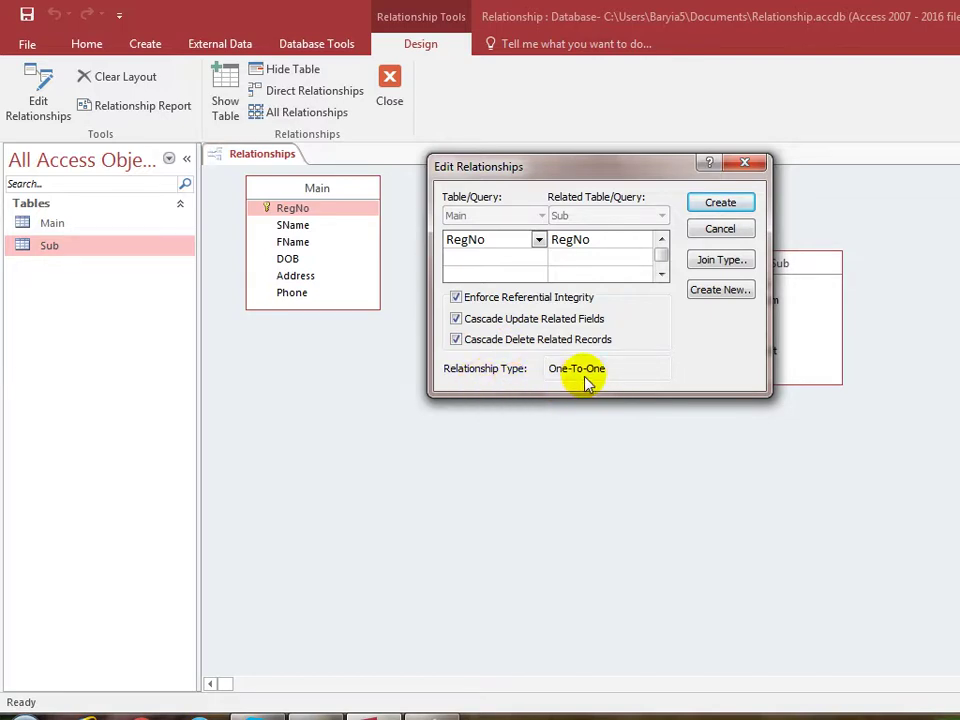
click(731, 202)
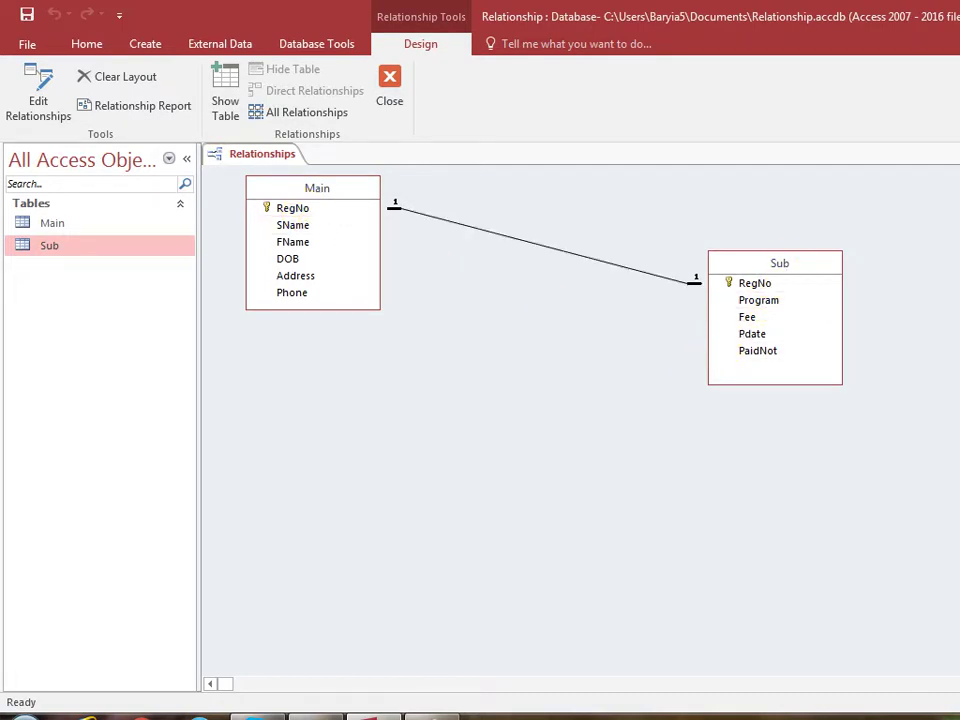
click(389, 92)
Step: Enter corel as RegNo 2's program in Main's subdatasheet; a second adobe entry is rejected as a duplicate
double_click(46, 228)
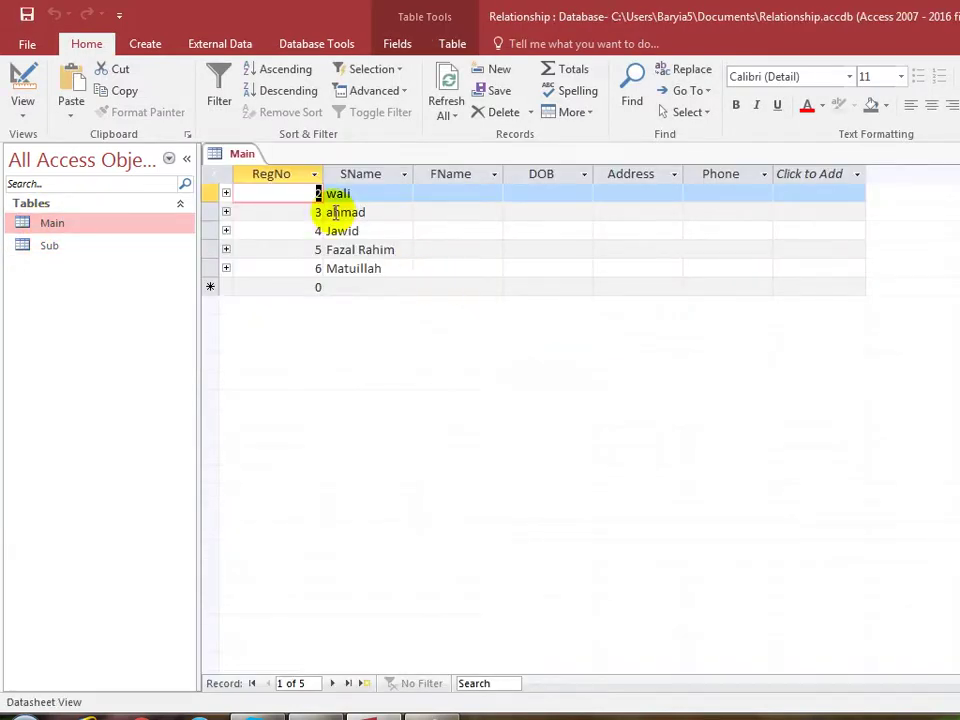
click(226, 193)
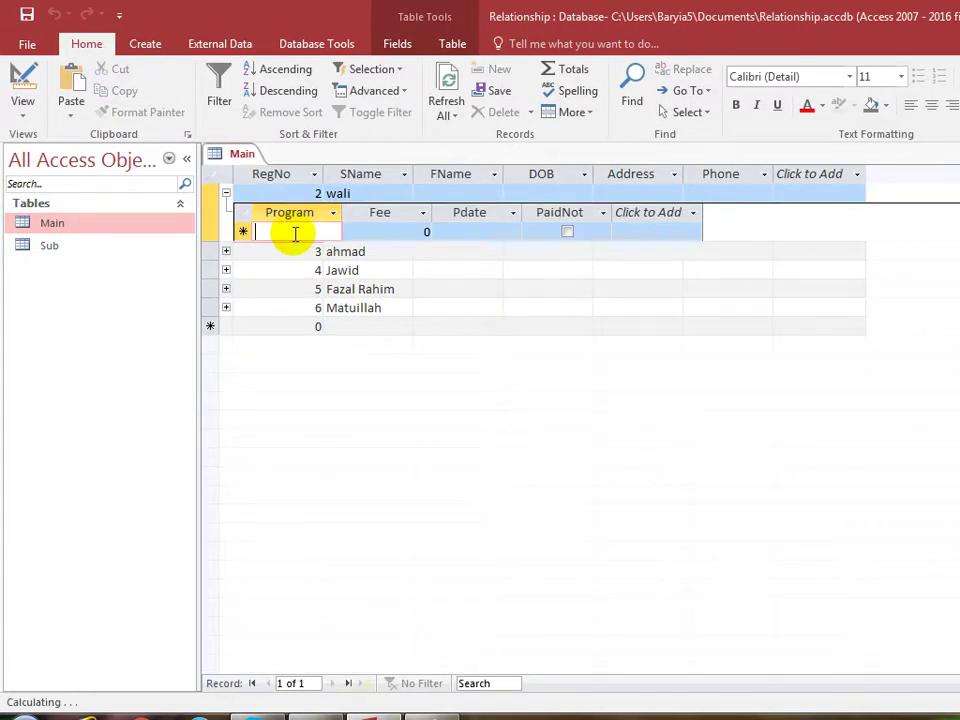
text(corel)
key(Down)
text(a)
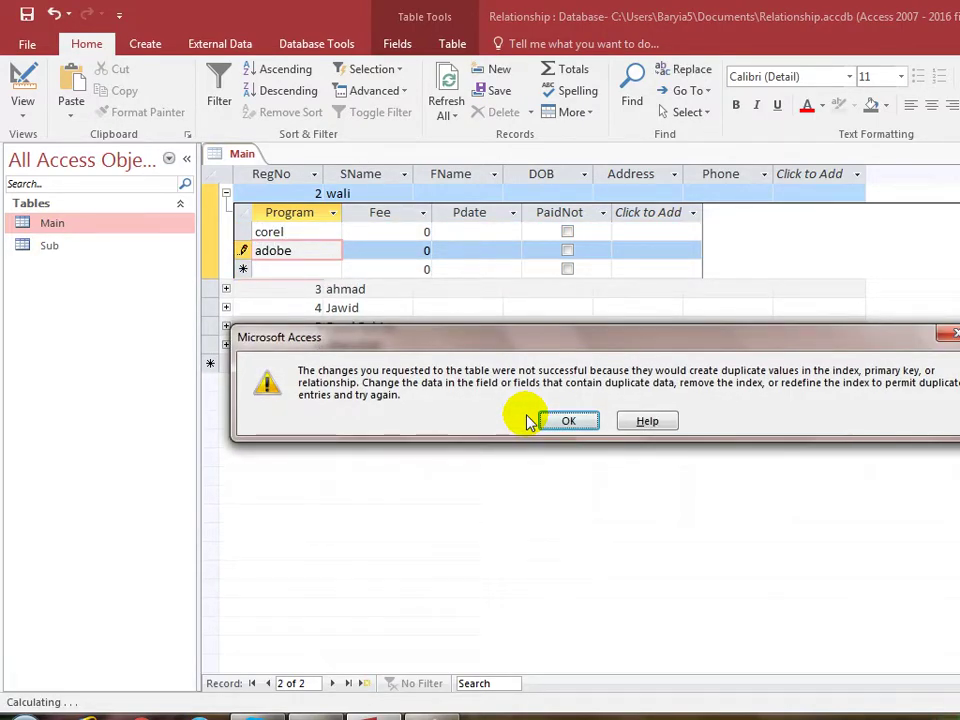
key(Return)
key(Escape)
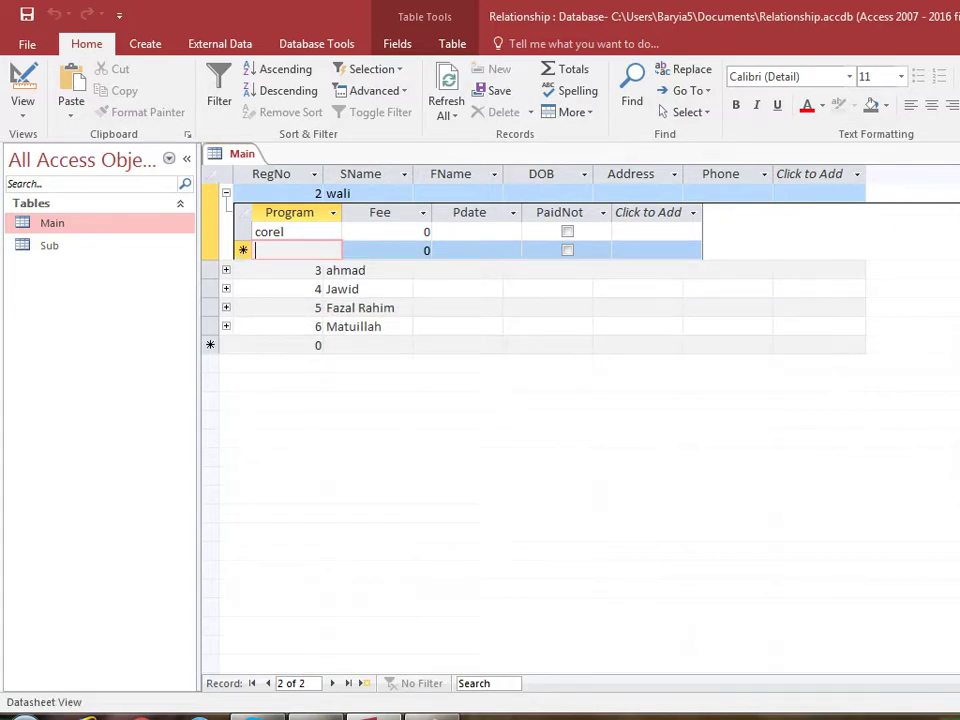
Step: Check the Sub and Main tables' records, then go back to the Relationships view
key(ctrl+w)
double_click(47, 245)
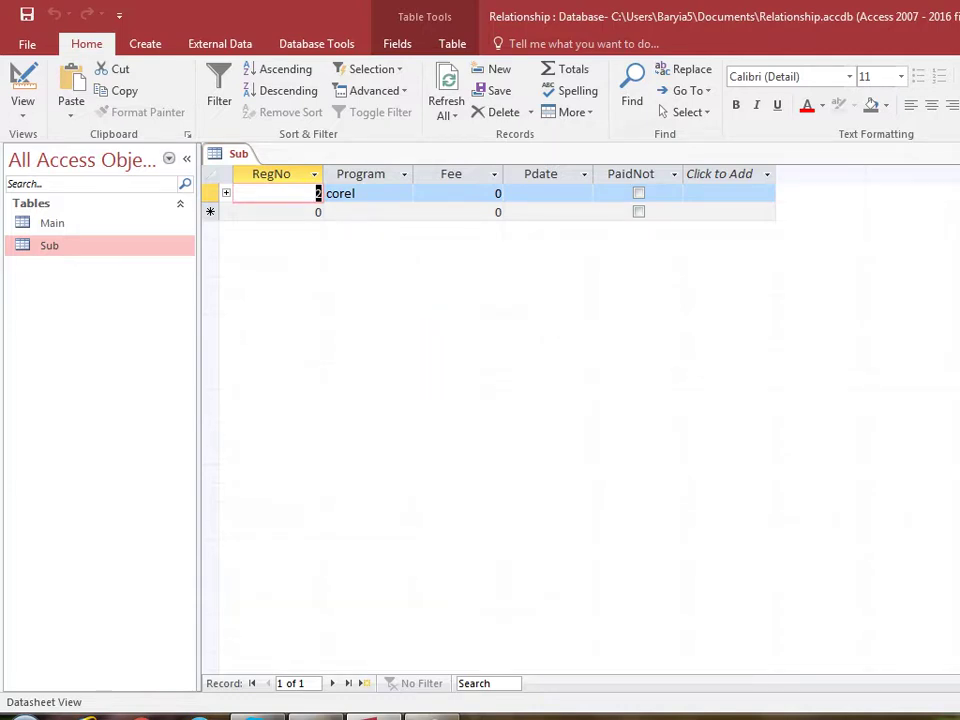
key(ctrl+w)
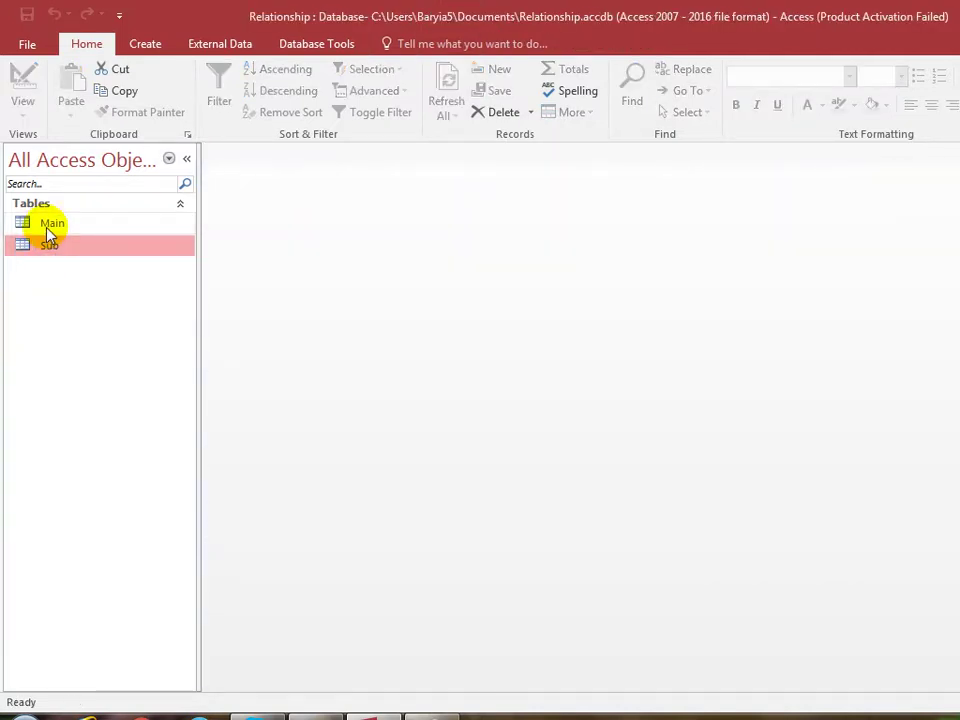
double_click(47, 224)
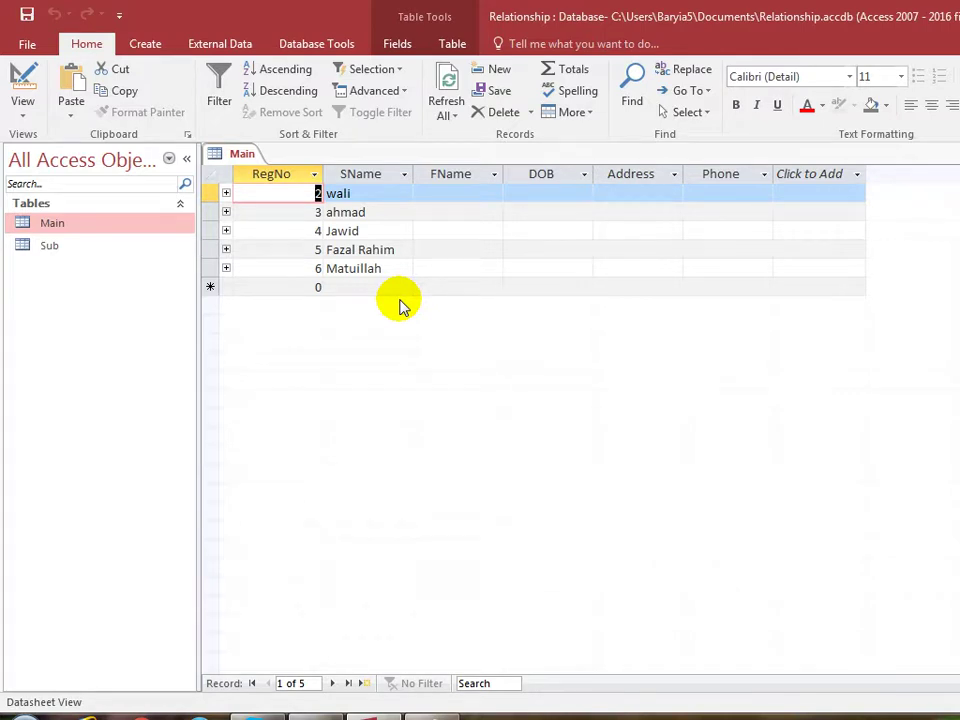
key(ctrl+w)
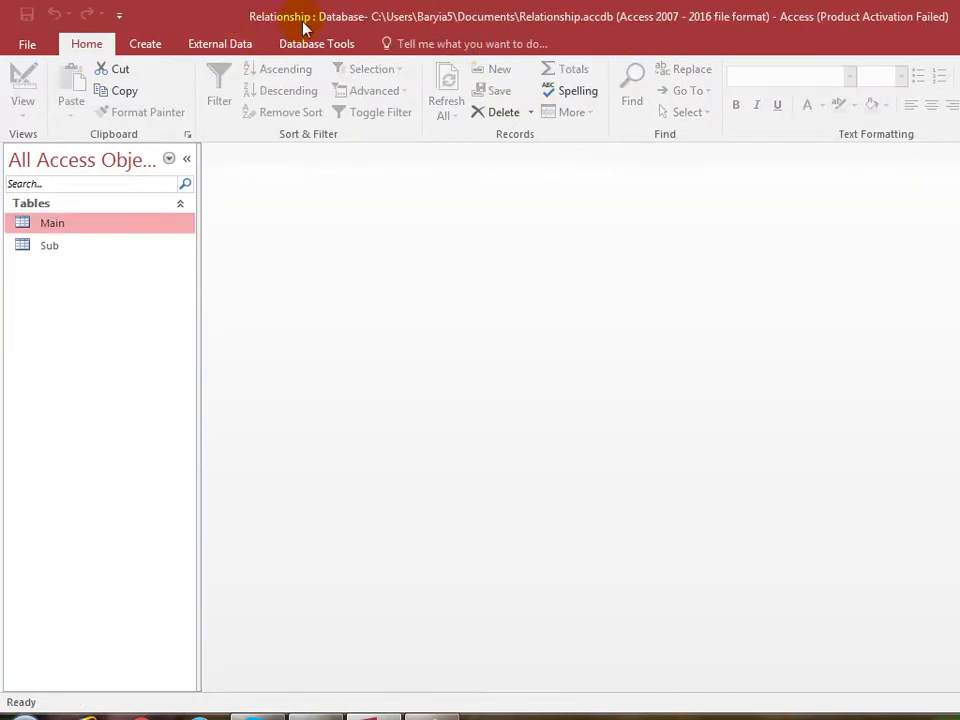
click(300, 44)
click(214, 88)
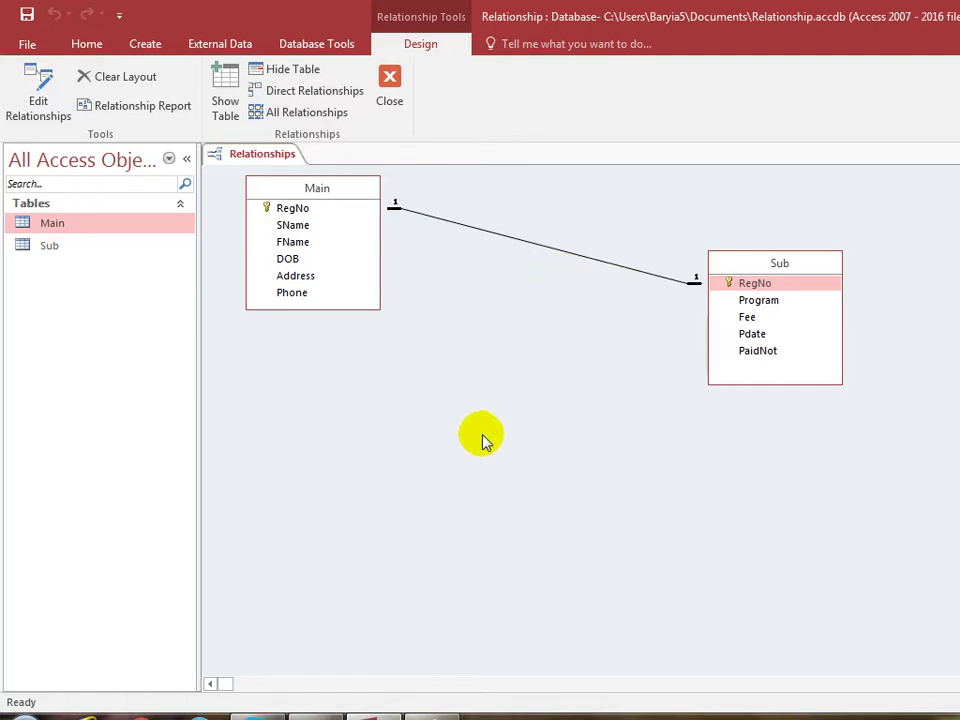
Step: Delete the one-to-one Main–Sub relationship and close the Relationships view
click(662, 283)
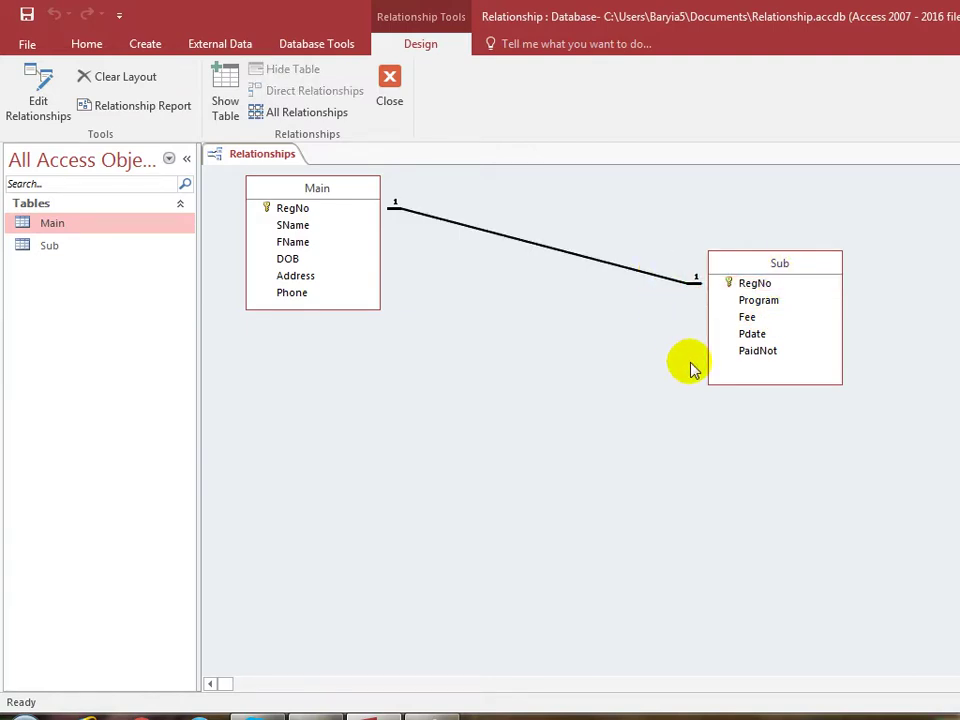
key(Delete)
click(566, 418)
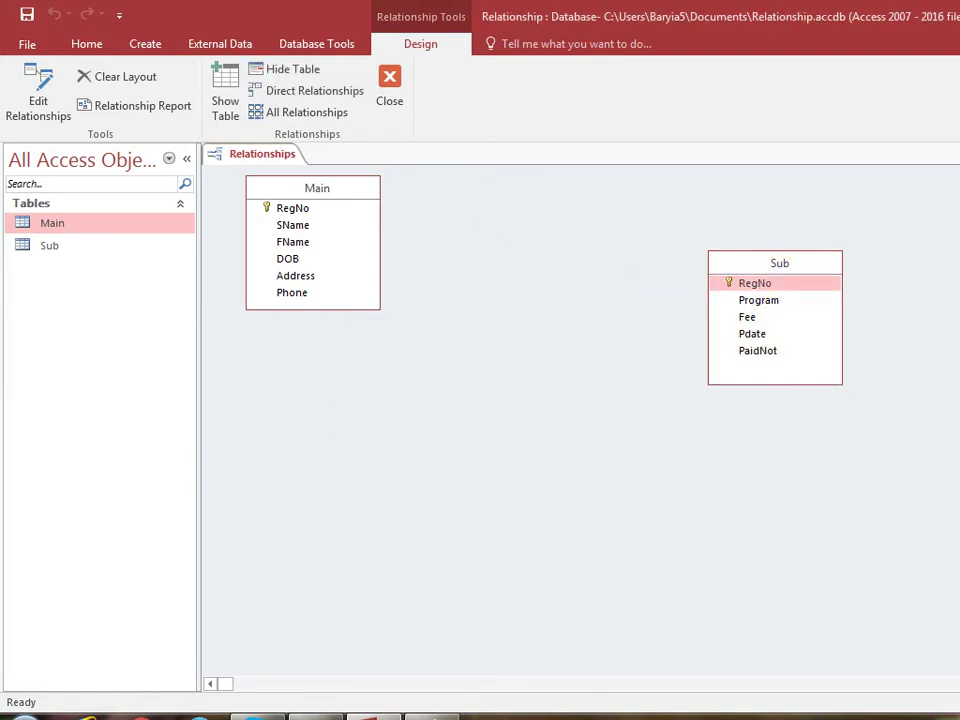
key(ctrl+w)
Step: Remove RegNo as the Sub table's primary key in Design View and save the change
double_click(60, 247)
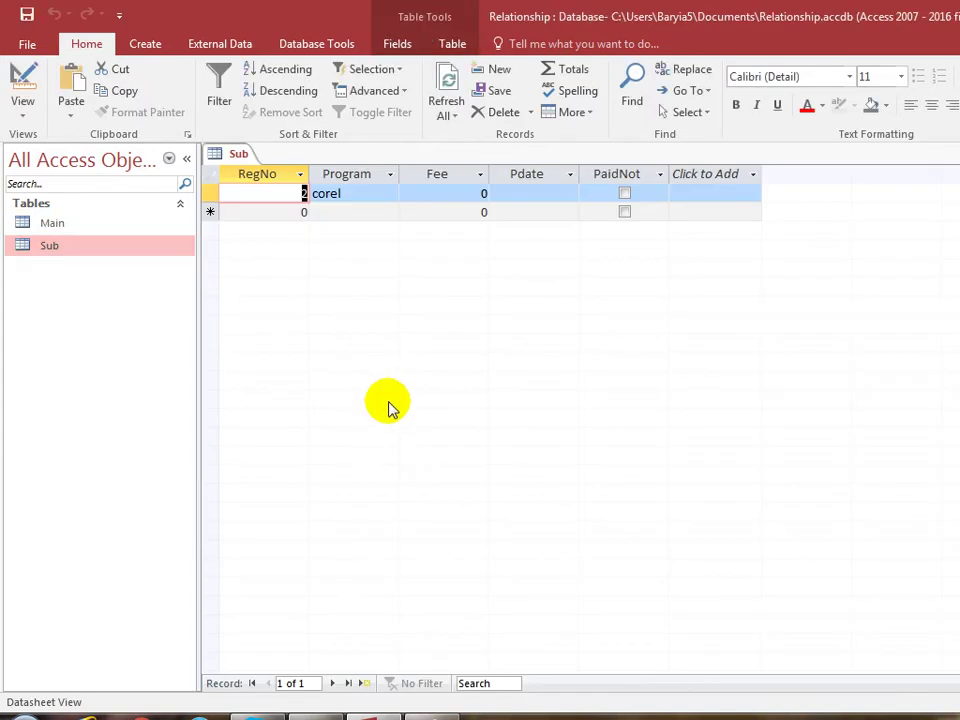
key(ctrl+period)
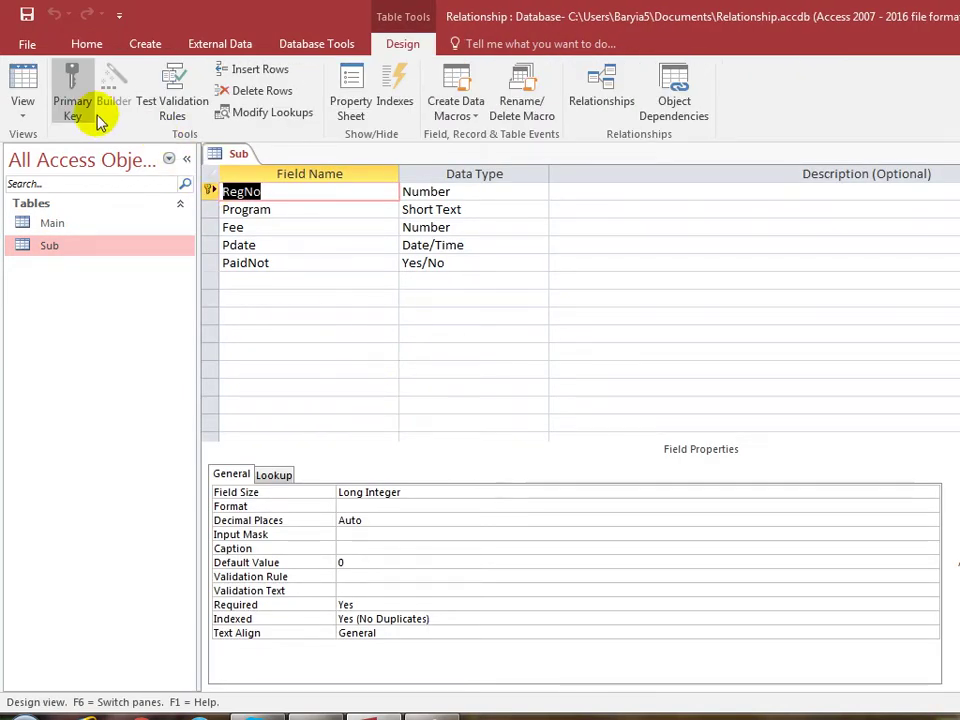
key(ctrl+w)
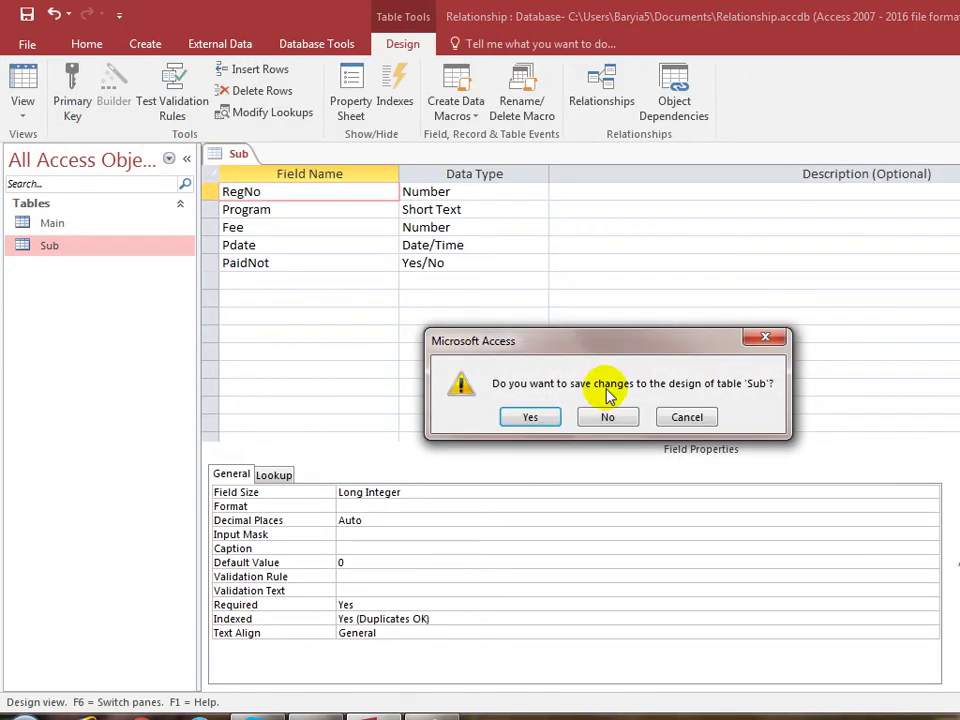
click(534, 418)
Step: Link Main's RegNo to Sub's RegNo with referential integrity, cascade update and cascade delete
click(316, 44)
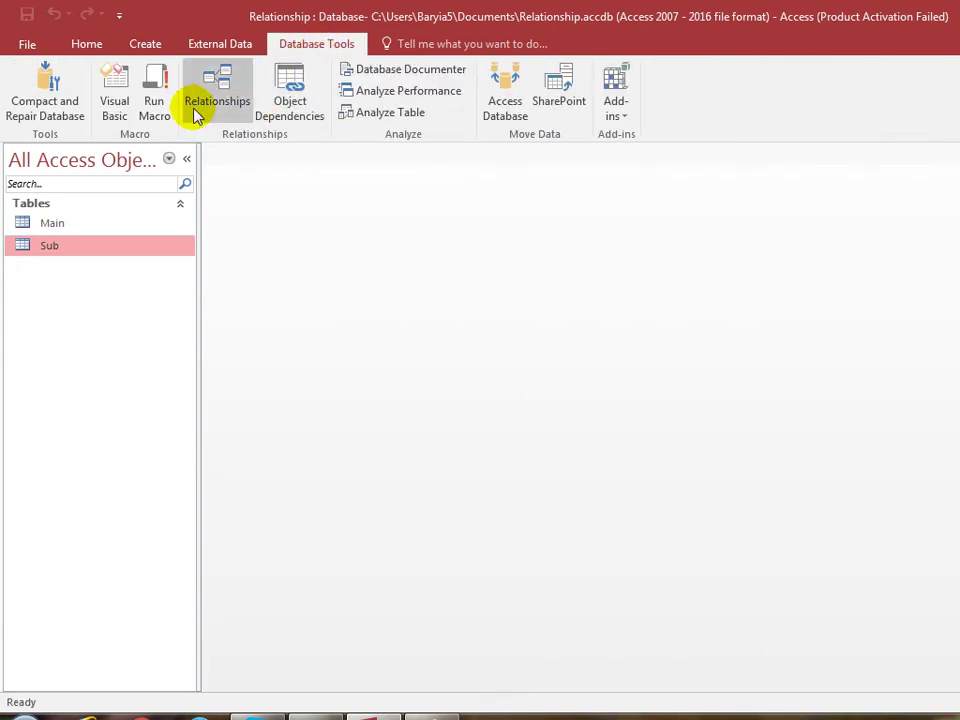
click(195, 105)
drag(278, 207, 740, 285)
click(484, 298)
click(452, 297)
click(456, 297)
click(497, 319)
click(495, 341)
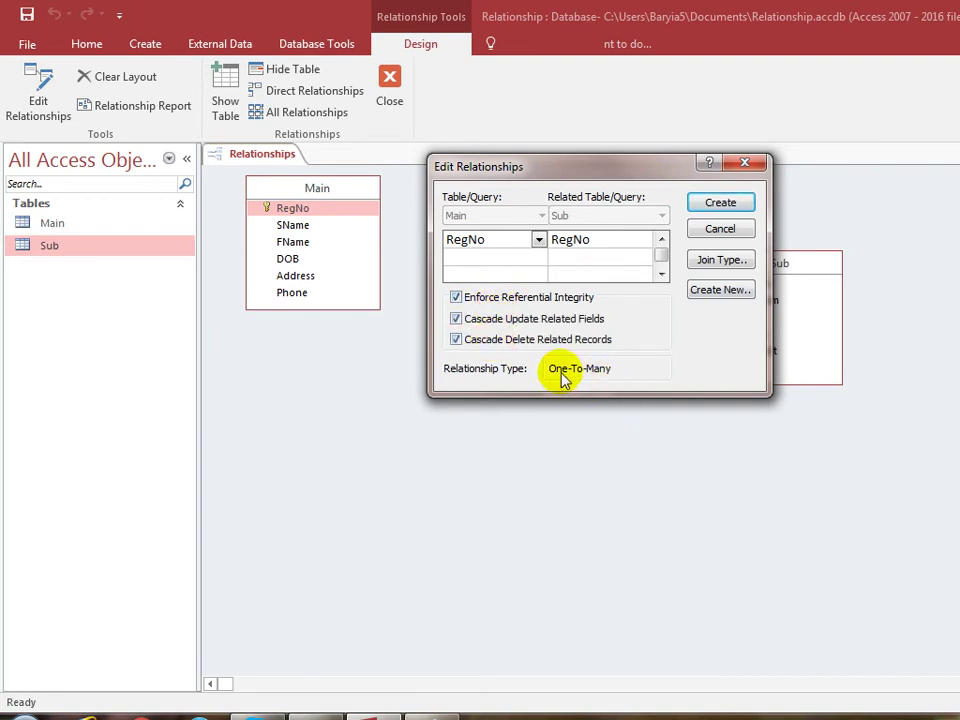
click(733, 205)
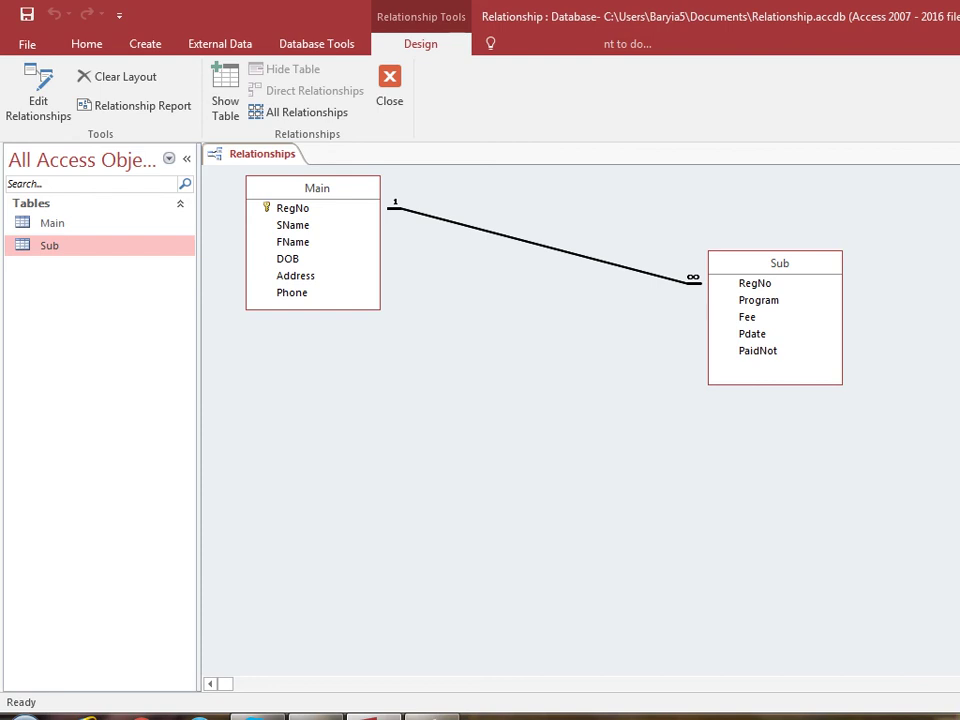
click(486, 677)
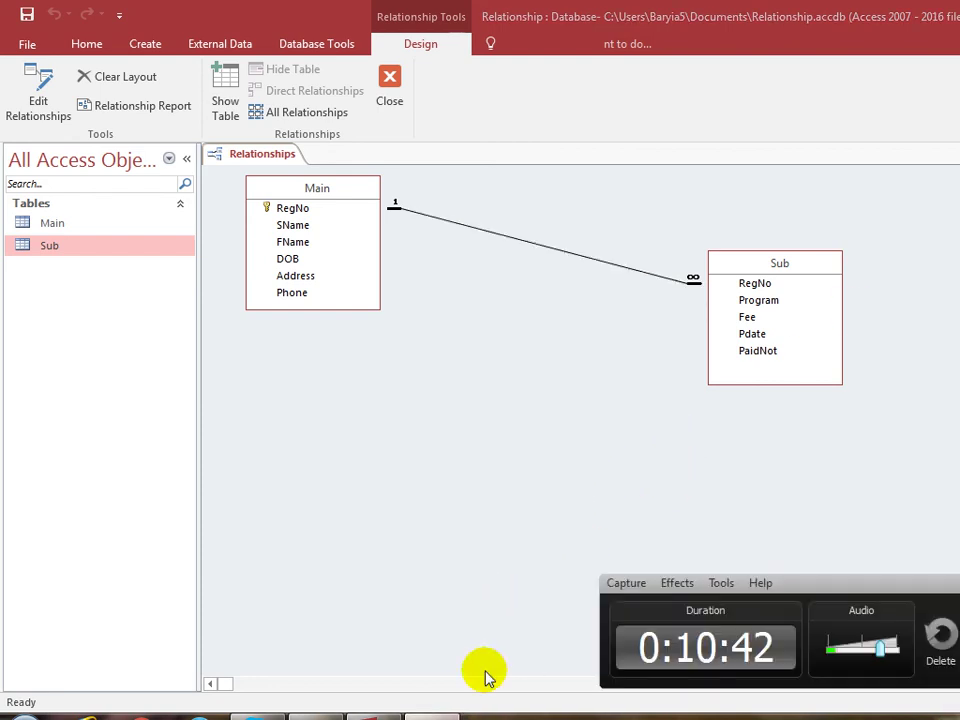